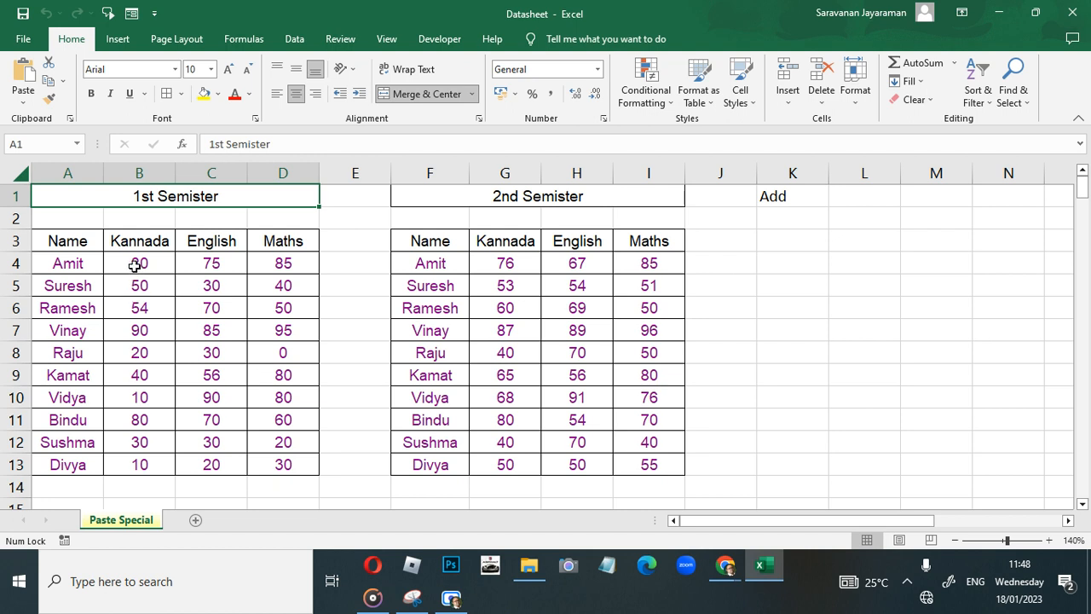
left_click_drag(134, 264, 294, 465)
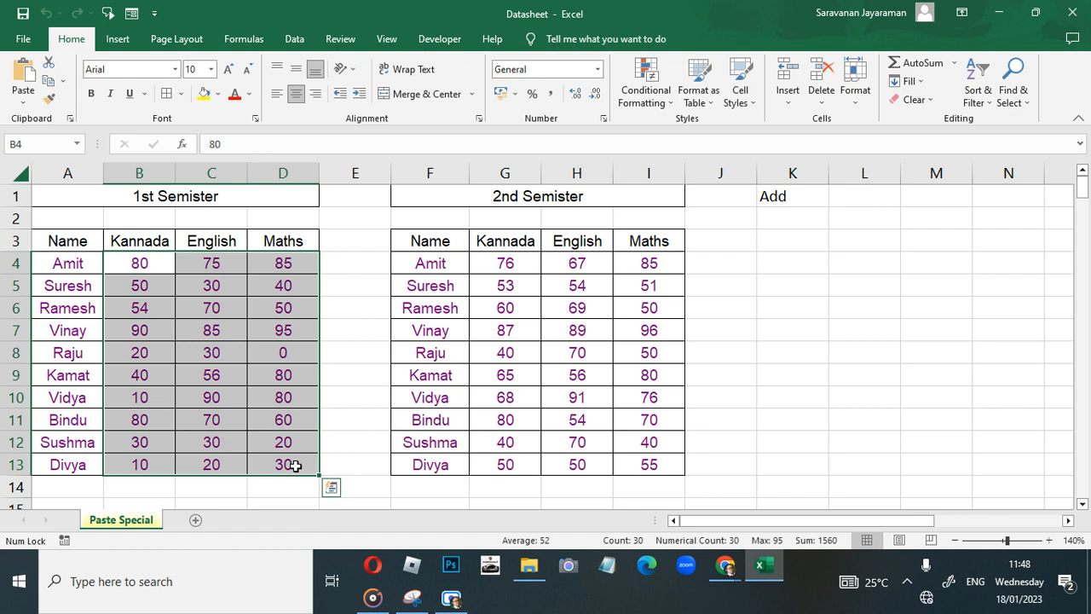
type("cc")
left_click(507, 263)
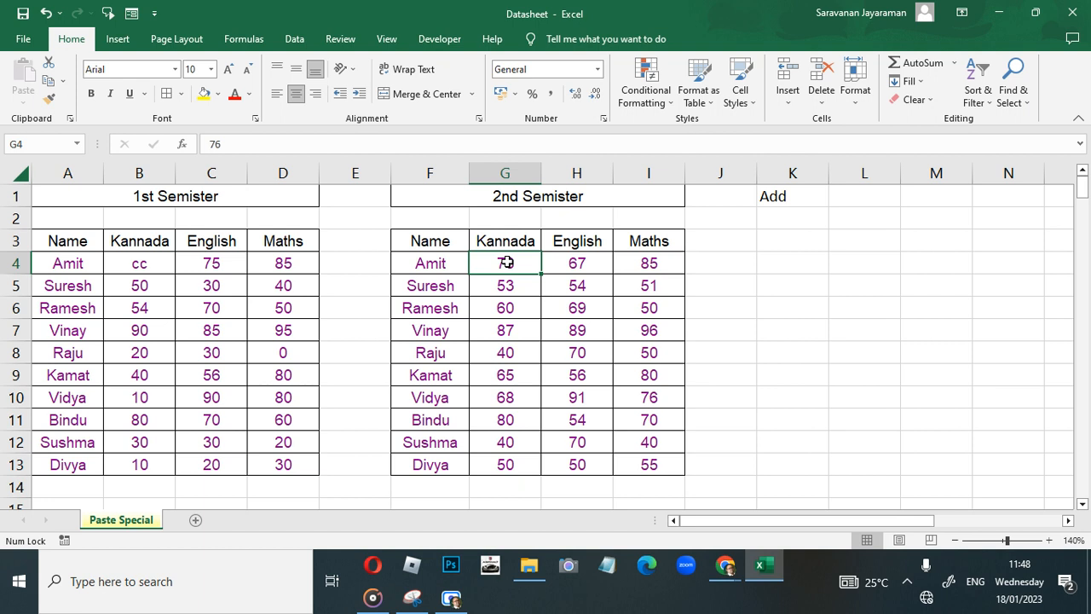
left_click(149, 271)
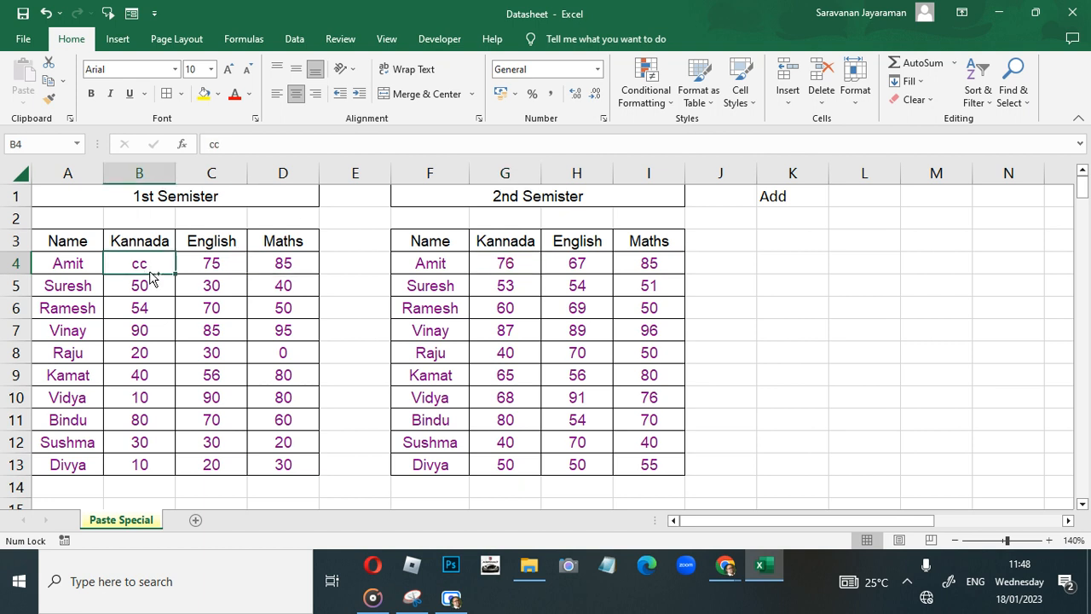
key("ctrl+z")
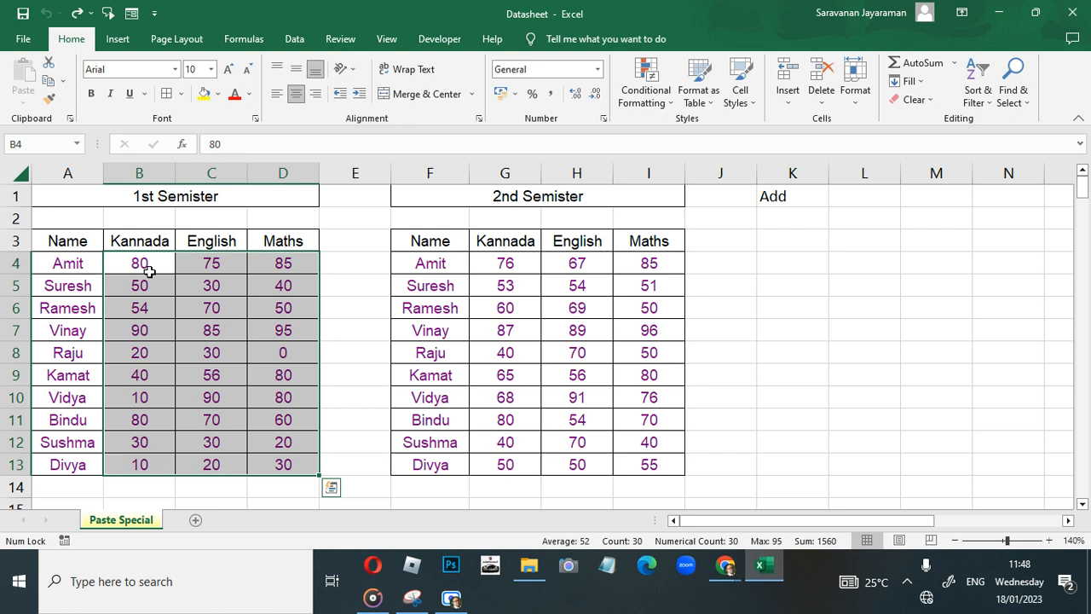
Copy the 1st Semister marks in B4:D13 and add them to the 2nd Semister marks starting at G4 with Paste Special
key("ctrl+c")
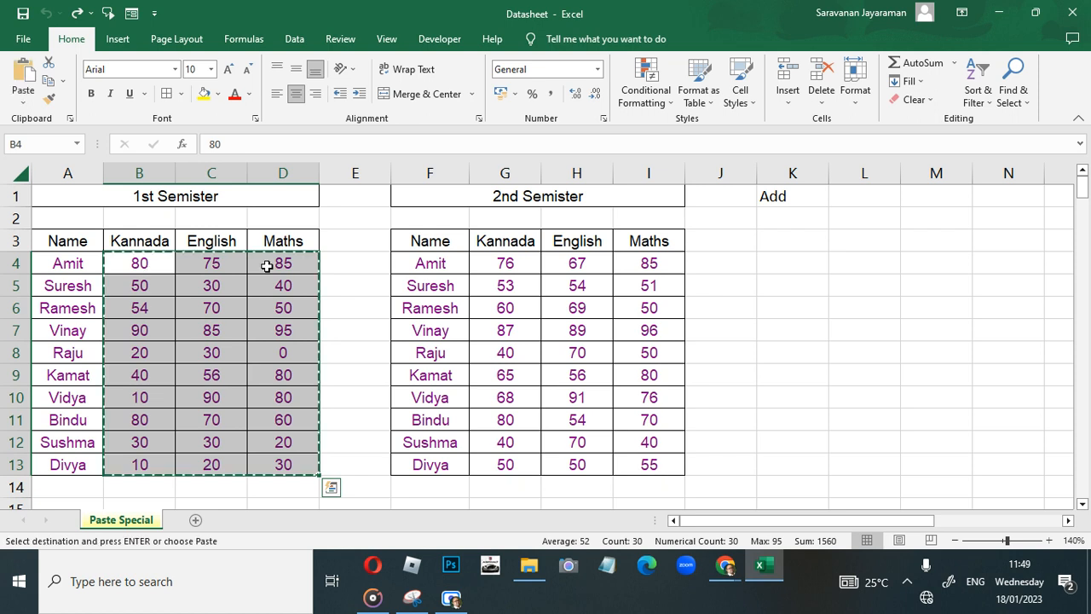
left_click(521, 262)
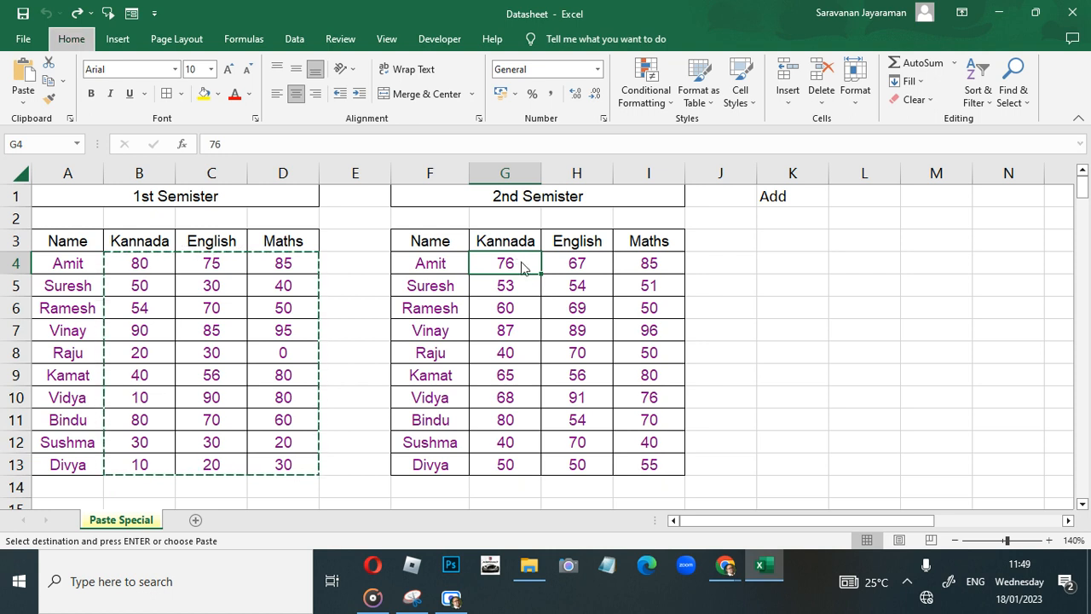
key("ctrl+alt+v")
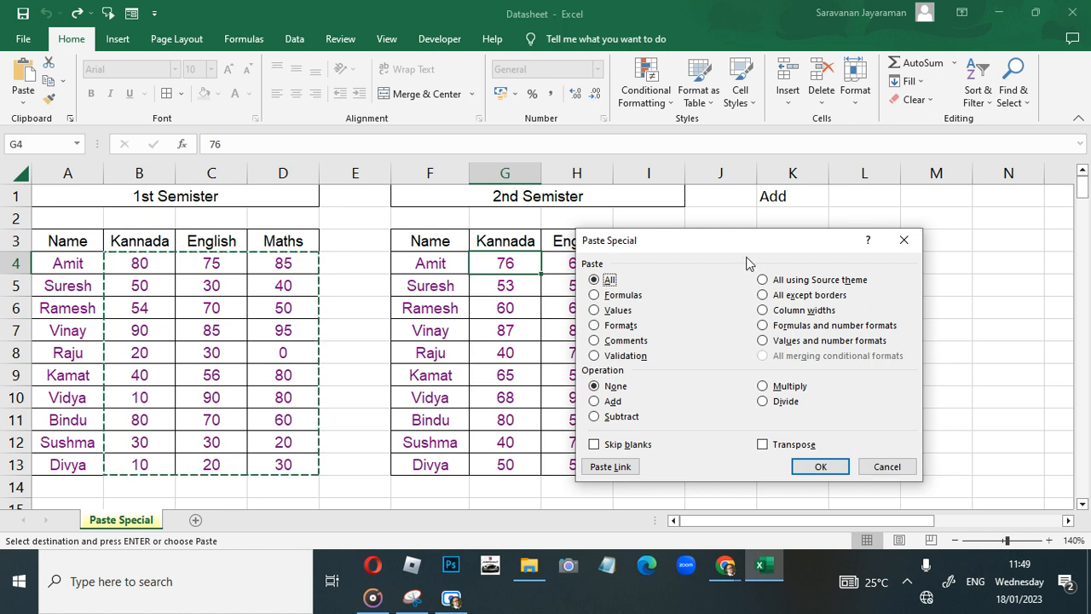
left_click_drag(743, 247, 852, 132)
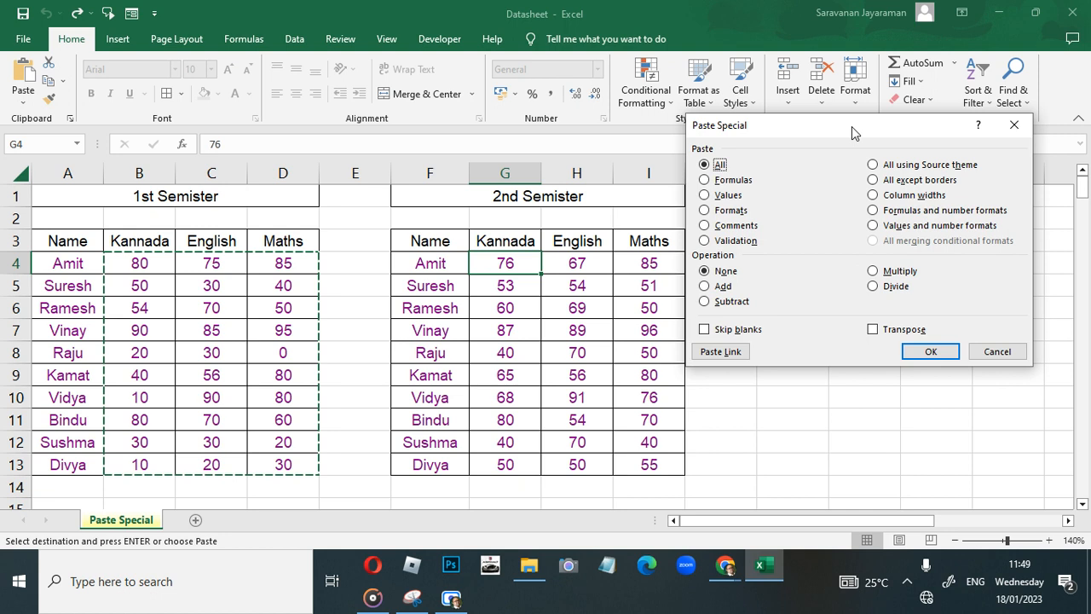
key("alt+d")
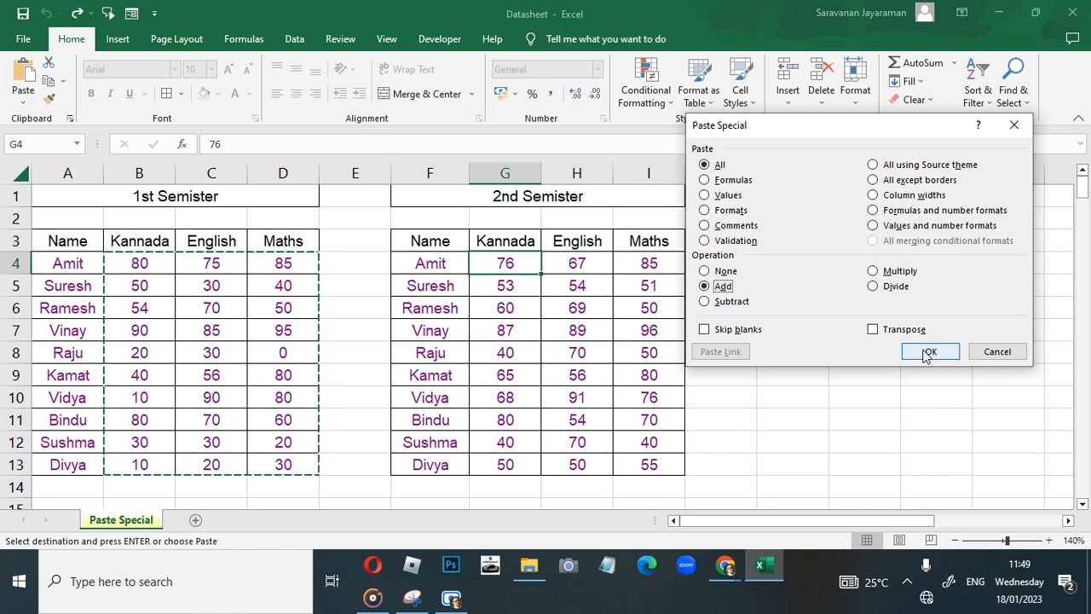
left_click(927, 353)
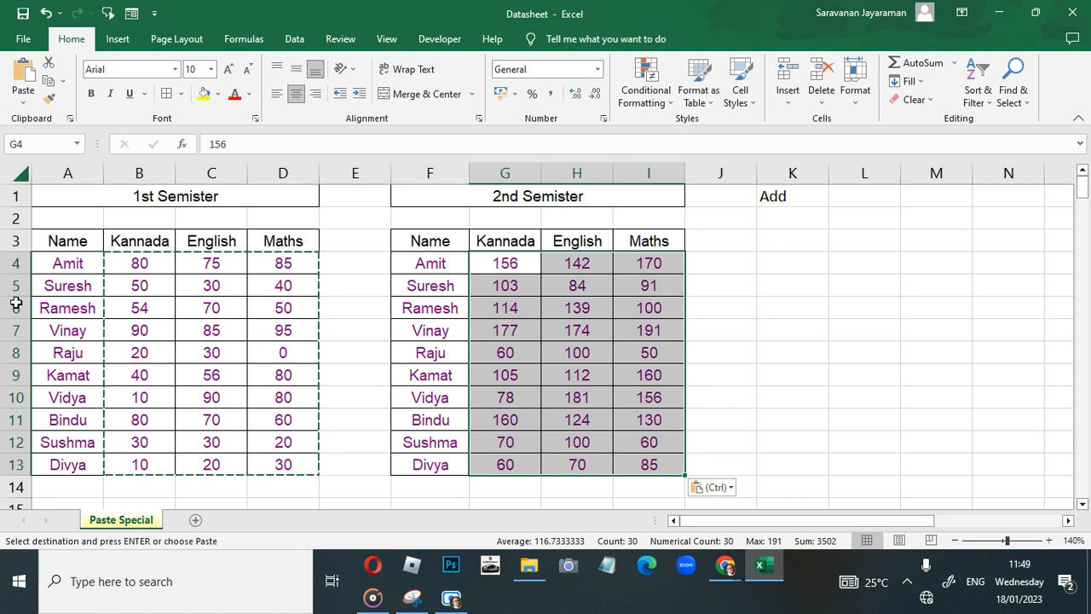
Copy the 1st Semister marks in B19:D28 of the Subtract example
left_click(47, 229)
key("Down")
key("Down")
key("Down")
key("Down")
key("Down")
key("Down")
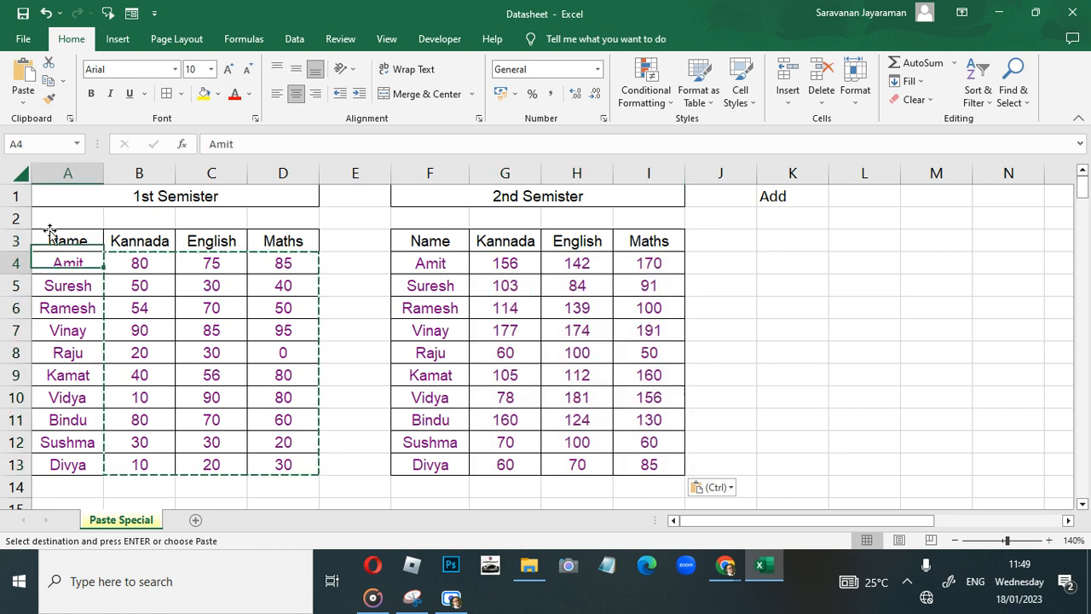
key("Down")
key("Down")
key("Down")
key("Down")
key("Down")
key("Down")
key("Down")
key("Down")
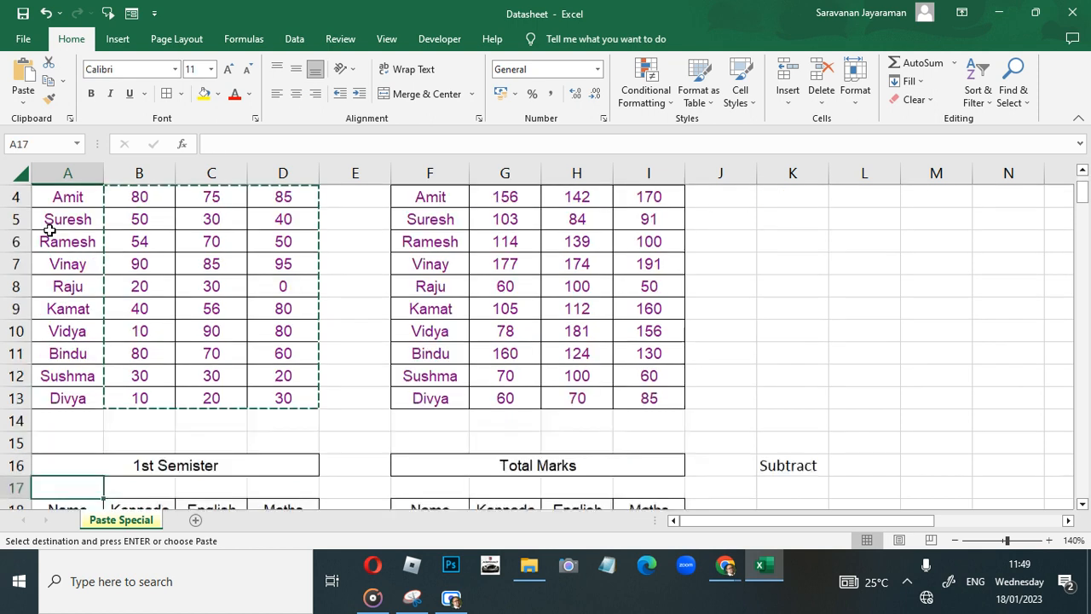
key("Down")
key("Down")
key("Down")
key("Down")
key("Down")
key("Down")
key("Down")
key("Down")
key("Down")
key("Down")
key("Down")
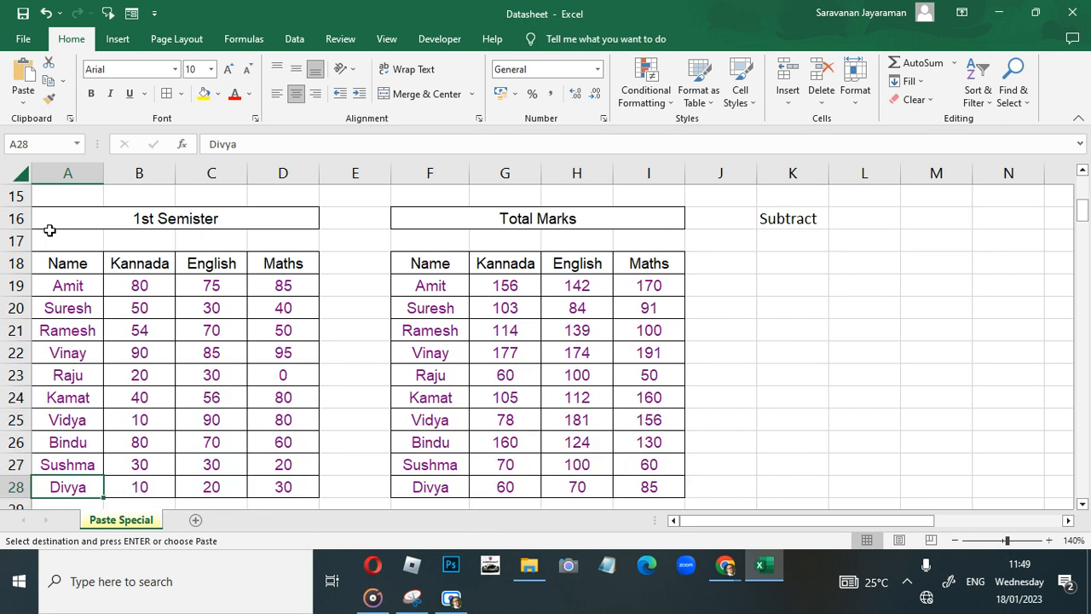
key("Down")
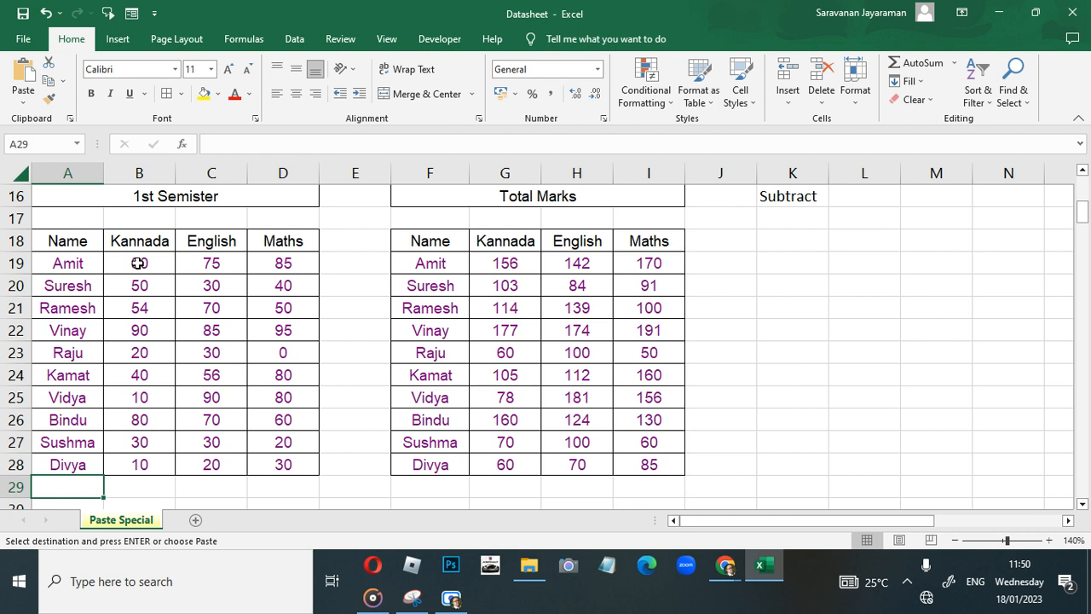
left_click_drag(138, 263, 278, 463)
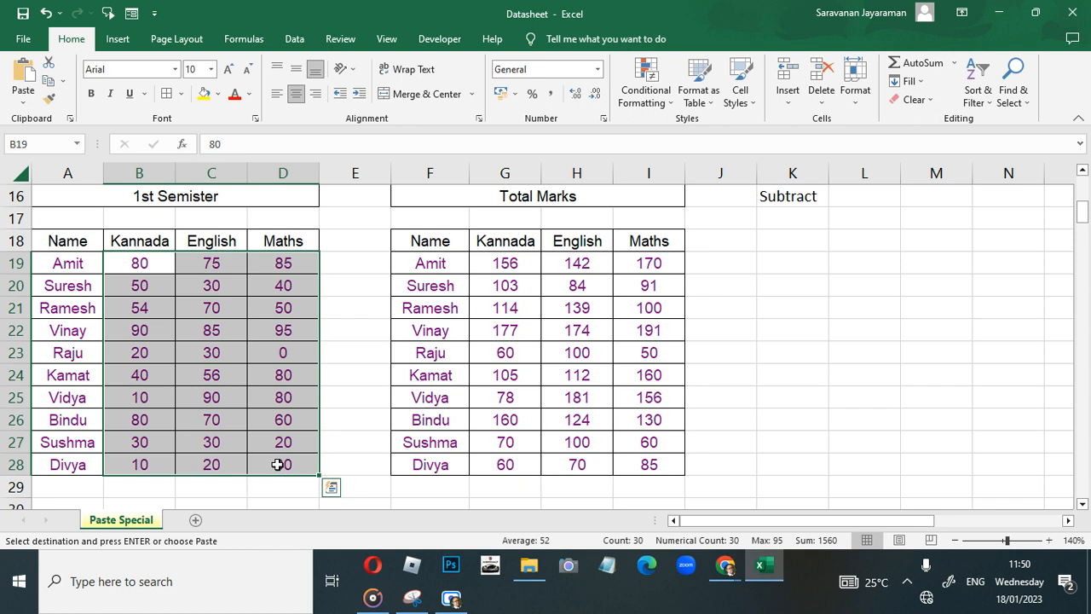
key("ctrl+c")
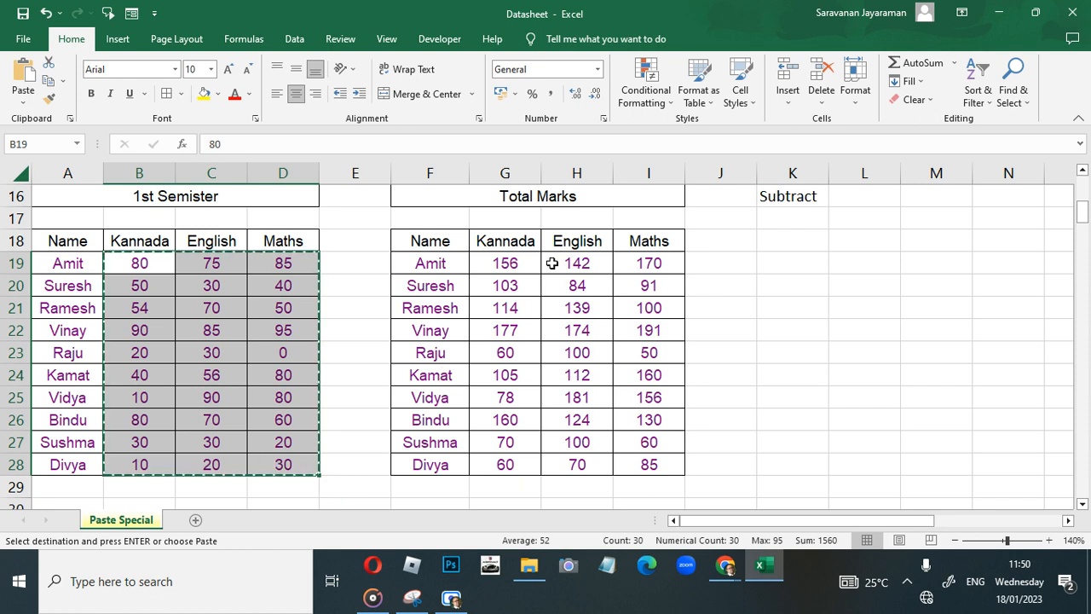
Subtract the copied marks from the Total Marks table starting at G19 using the Paste Special Subtract operation
left_click(526, 264)
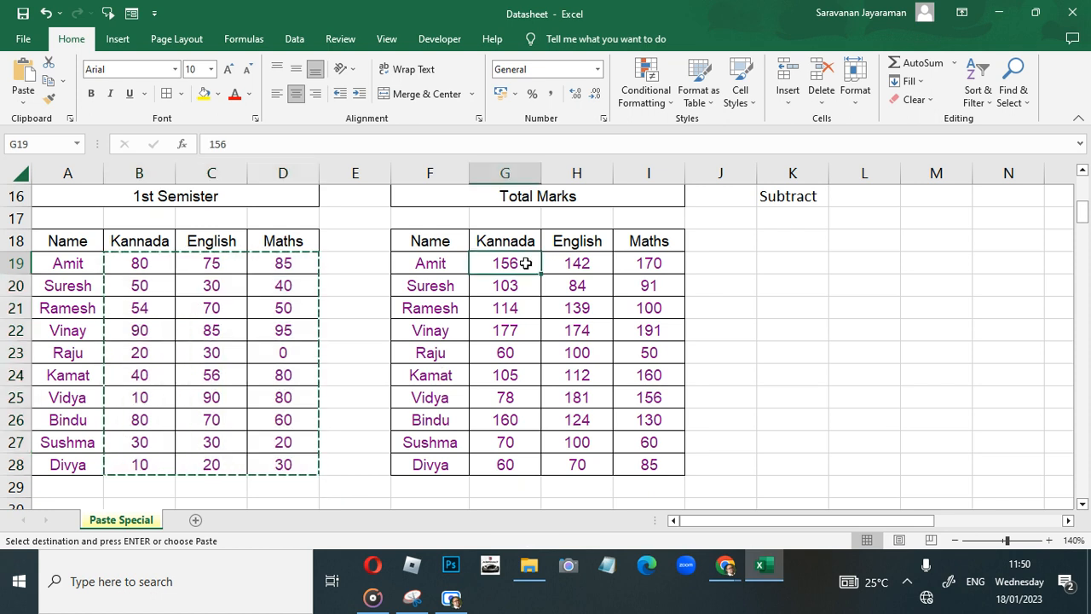
key("alt")
key("e")
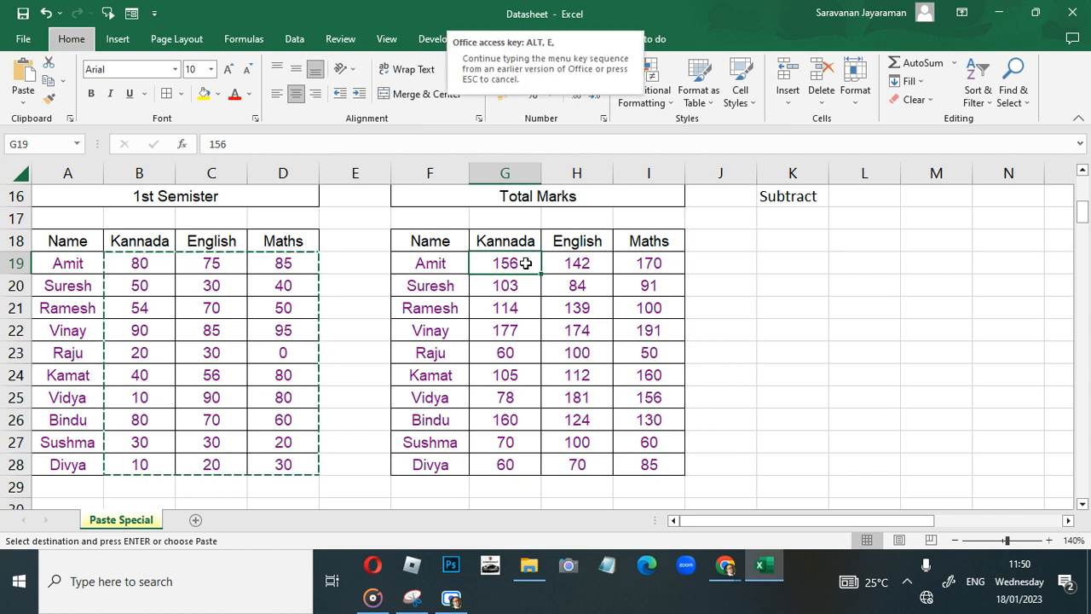
key("s")
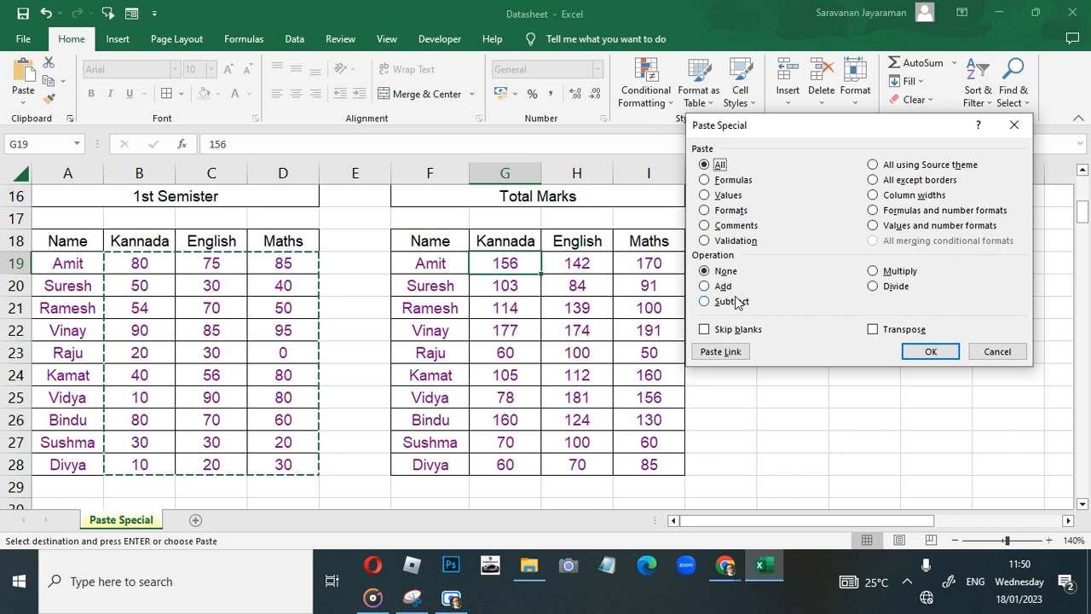
left_click(705, 301)
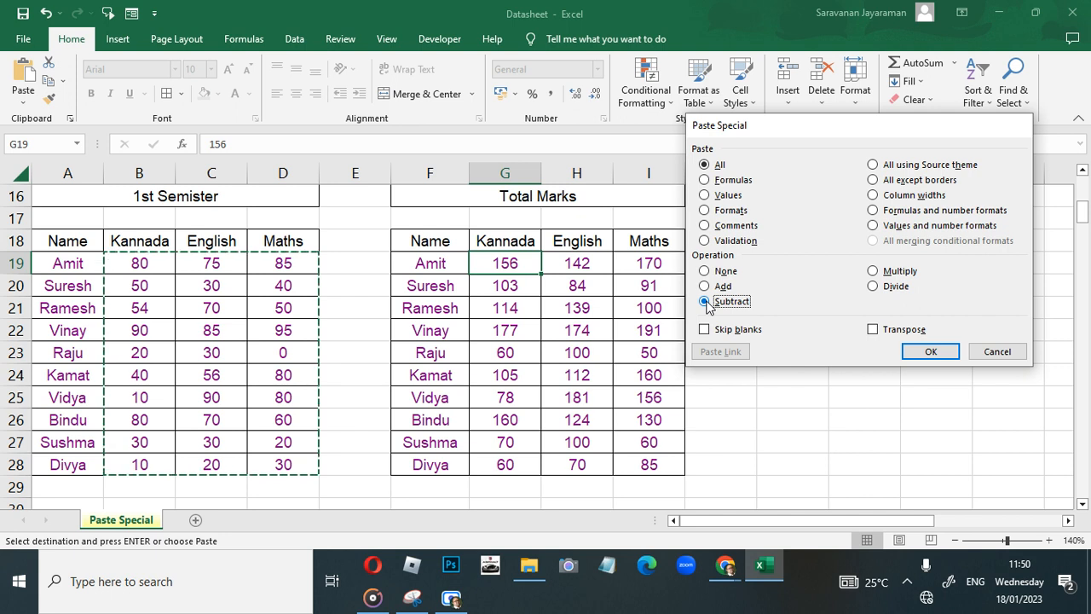
key("Return")
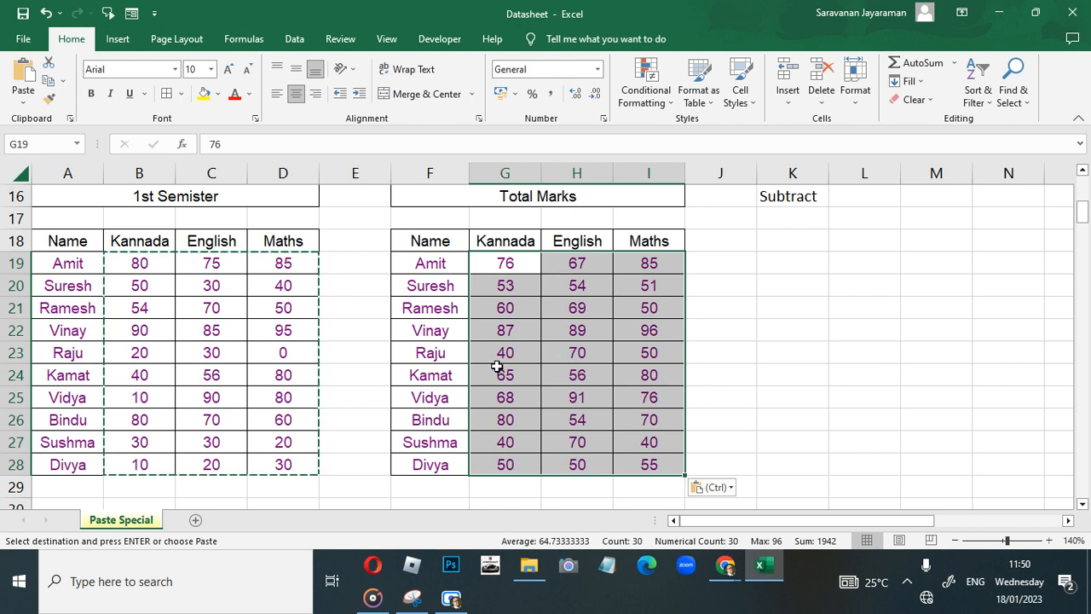
Copy the TV, Fridge and AC Monthly Sales quantities in B34:D43 of Multiply Example 1
left_click(334, 262)
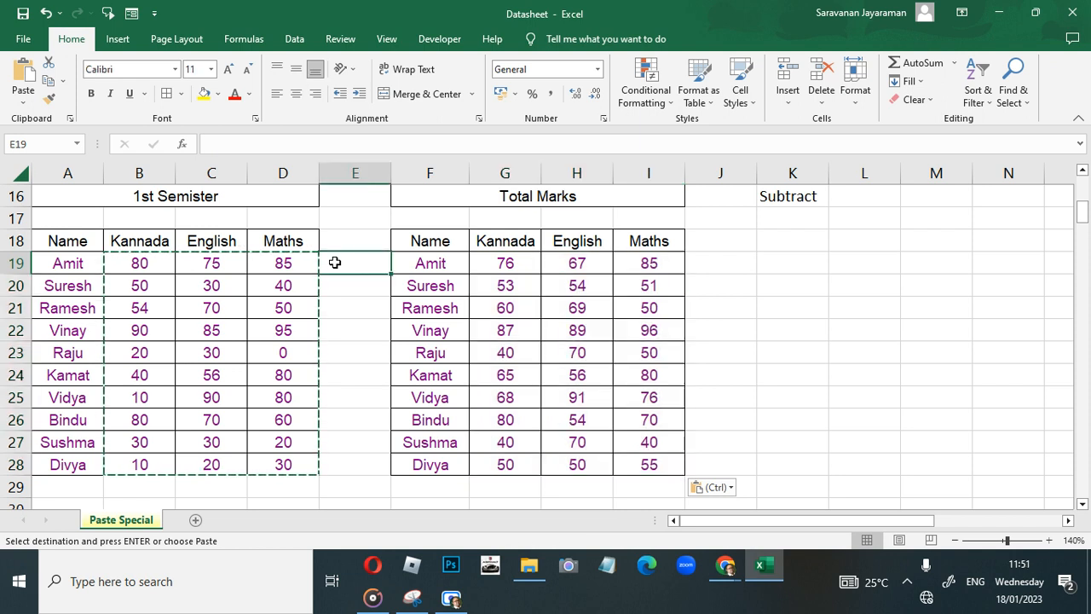
key("Left")
key("Home")
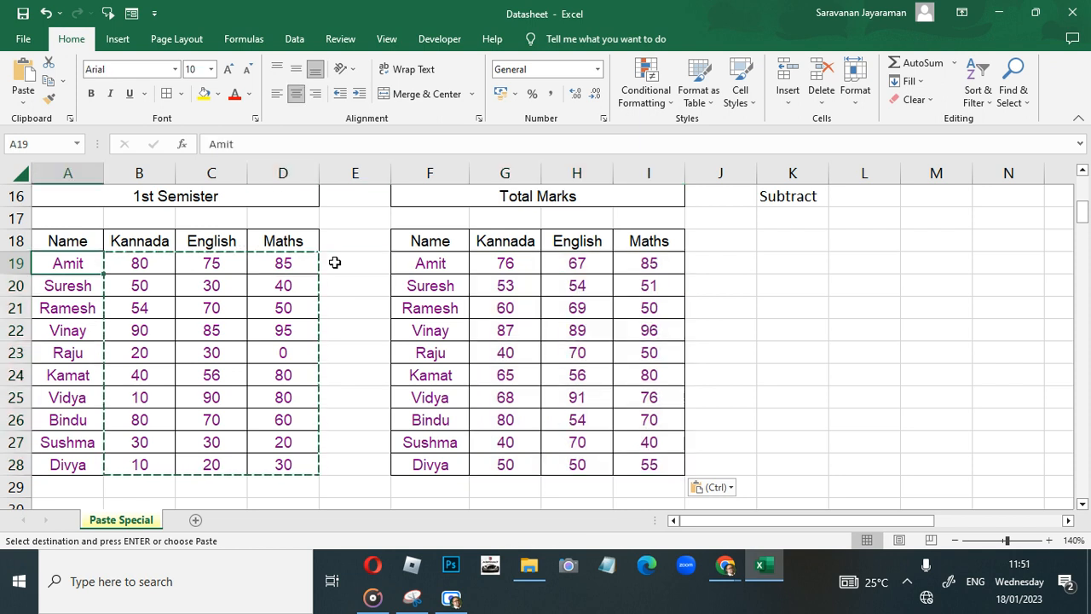
key("F2")
key("Return")
key("Return")
key("Return")
key("Return")
key("Return")
key("Return")
key("Return")
key("Return")
key("Return")
key("Return")
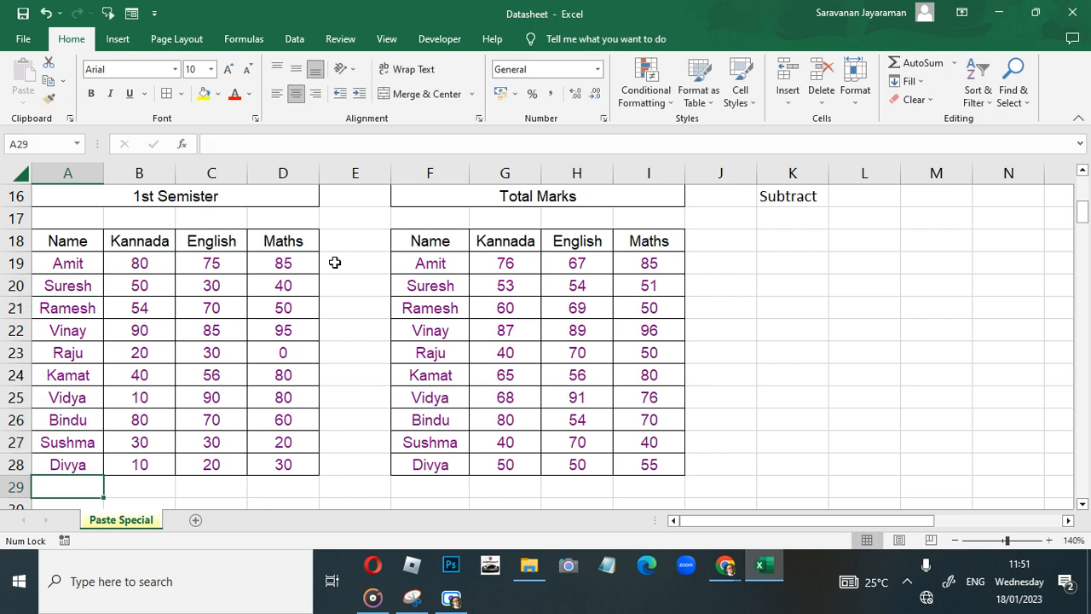
key("Return")
key("Return")
key("Return")
key("Return")
key("Return")
key("Return")
key("Return")
key("Return")
key("Return")
key("Return")
key("Return")
key("Return")
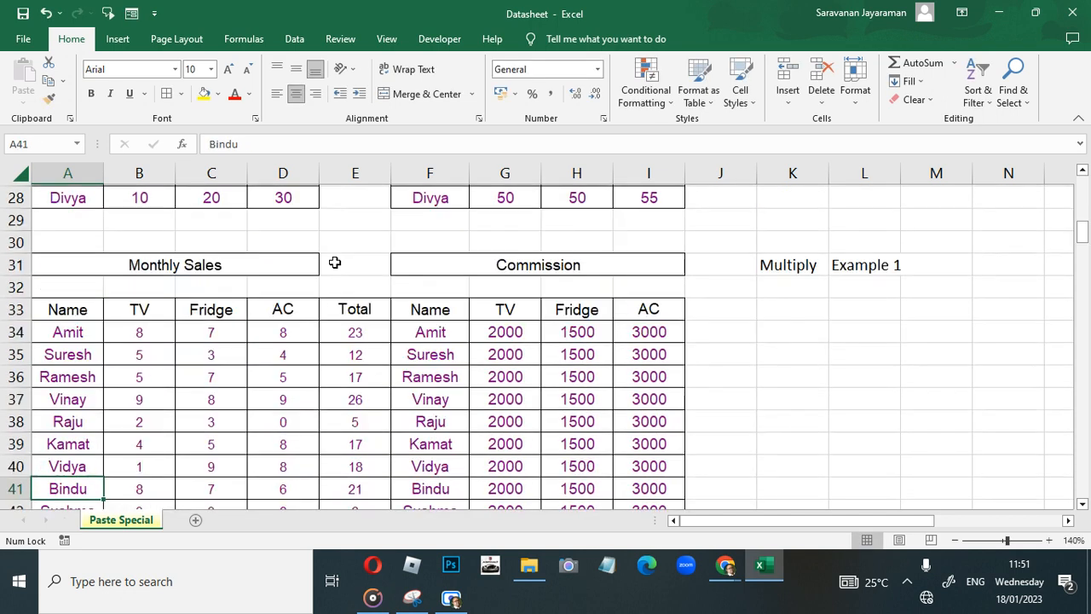
key("Return")
key("Return")
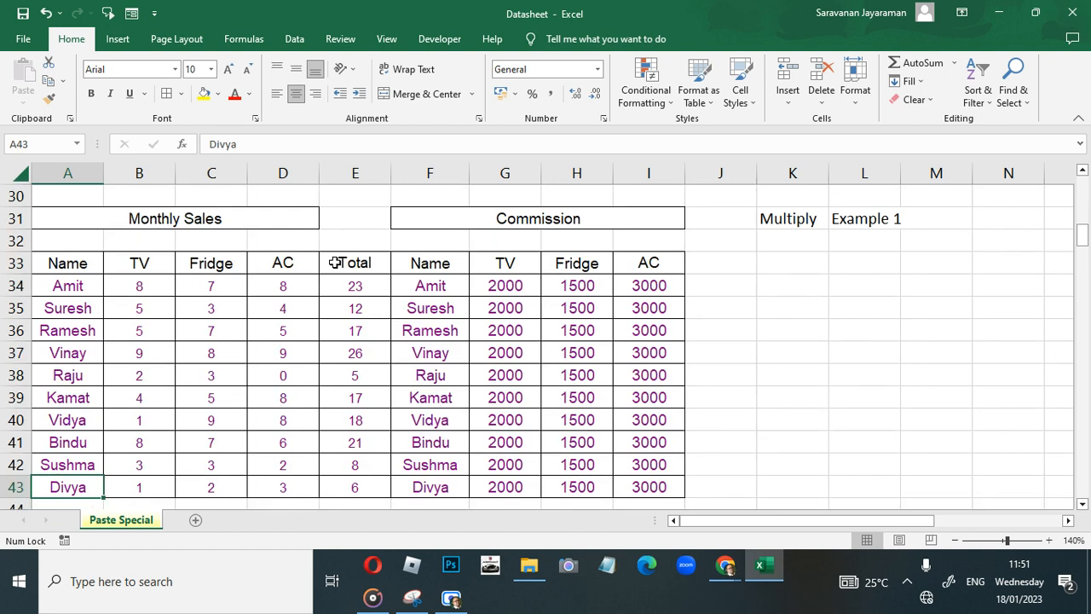
key("Return")
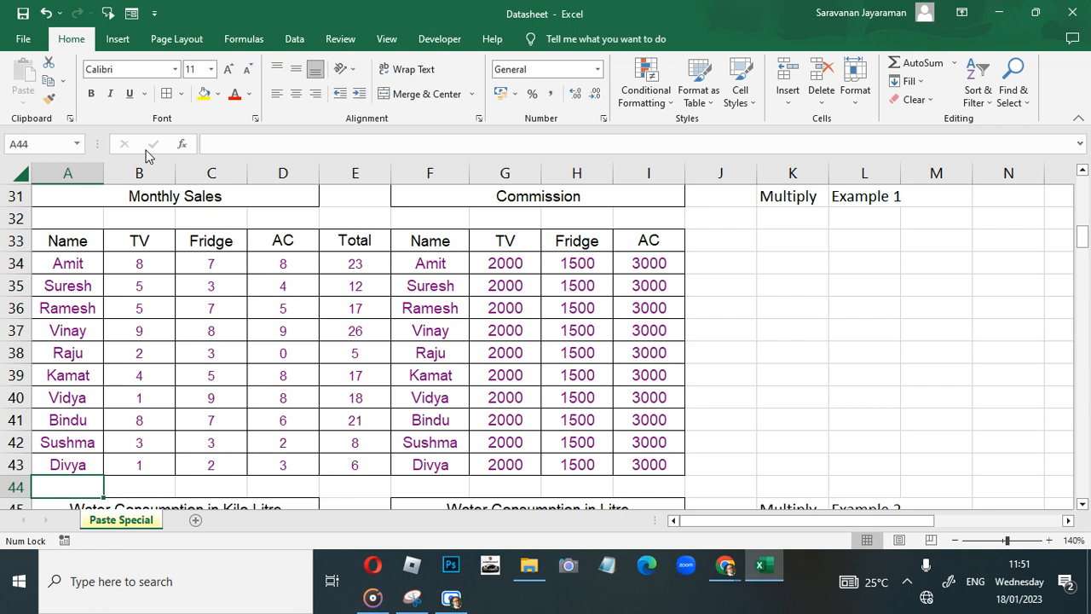
left_click_drag(68, 397, 98, 304)
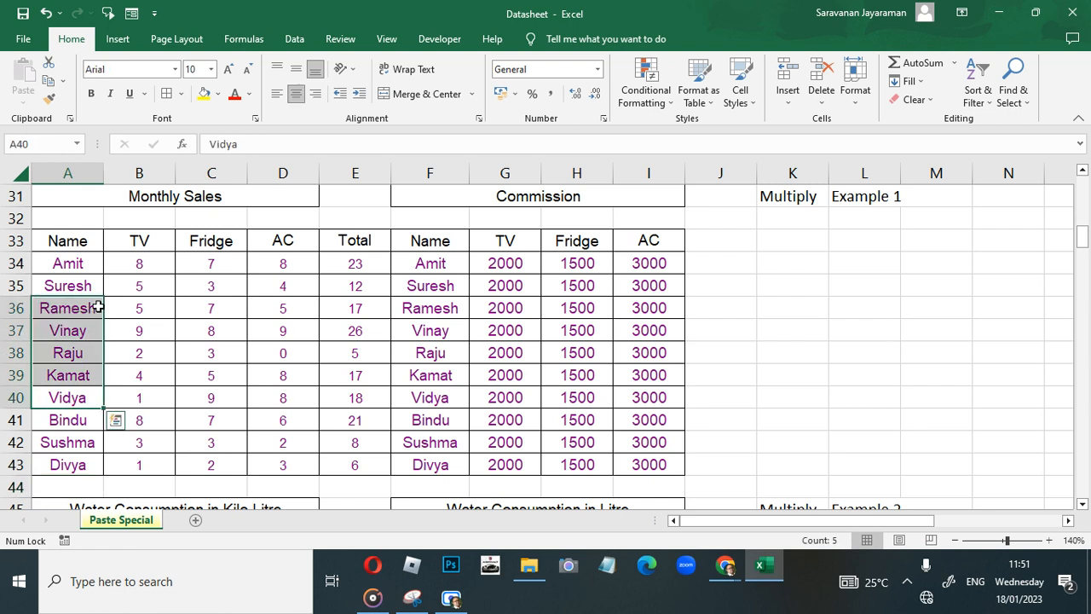
left_click(98, 305)
left_click(173, 261)
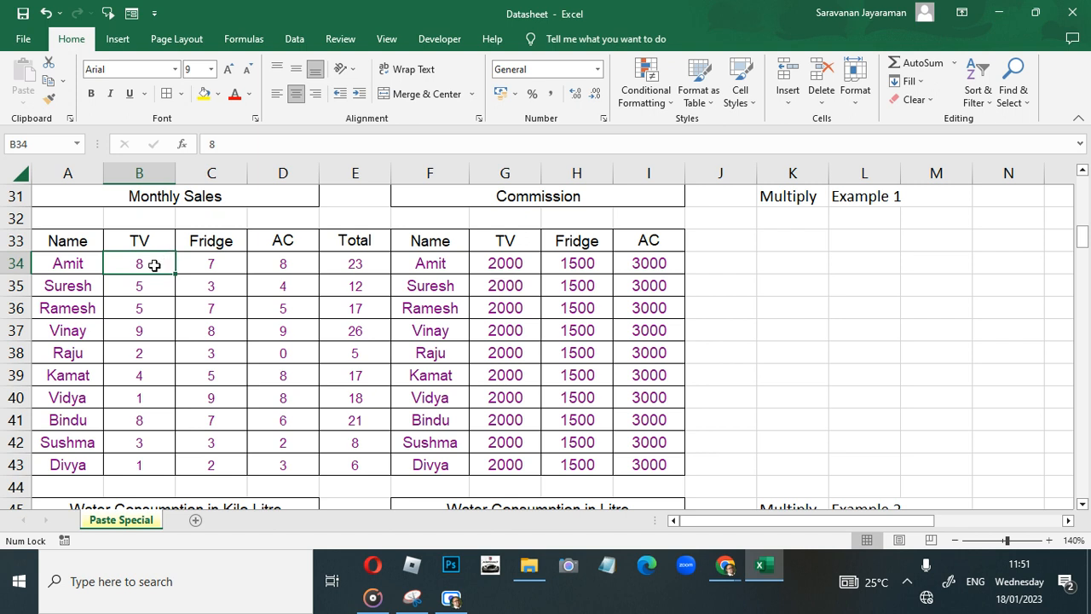
left_click_drag(154, 265, 283, 465)
key("ctrl+c")
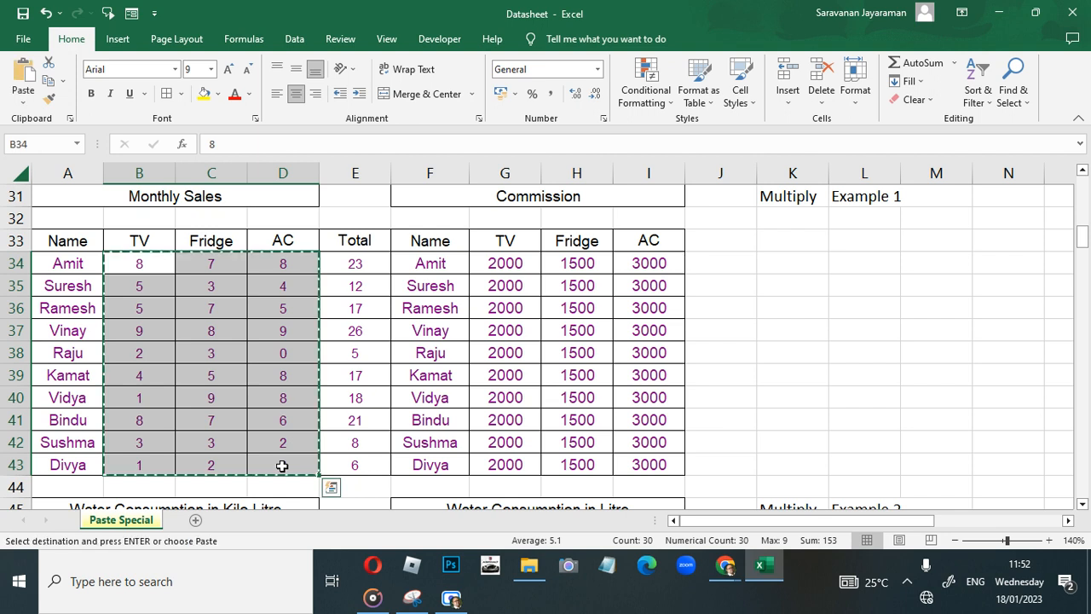
Multiply the Commission rates starting at G34 by the copied sales quantities using the Paste Special Multiply operation
left_click(528, 263)
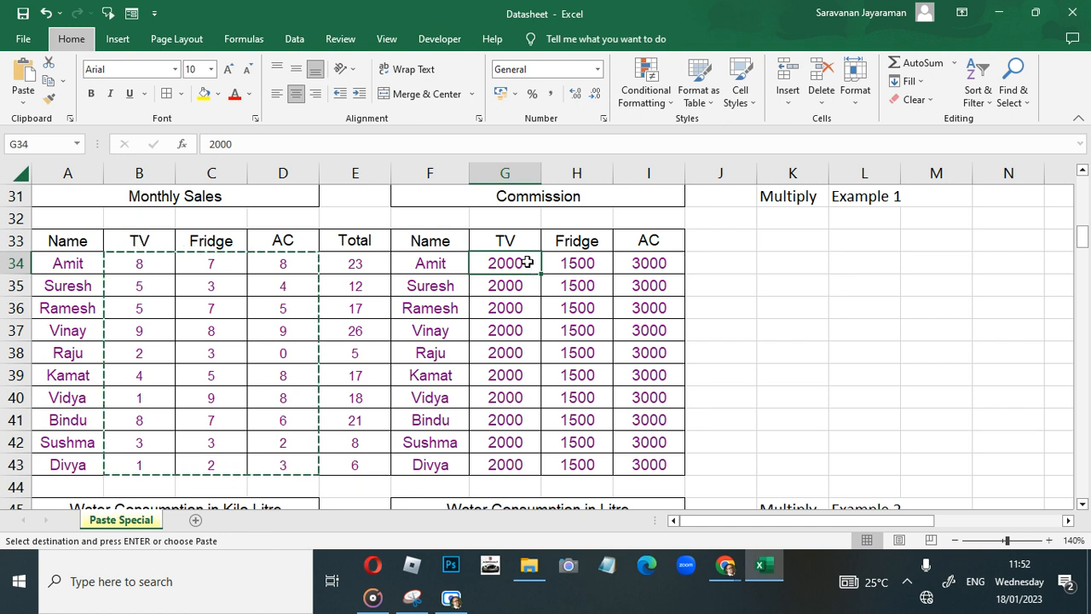
key("ctrl+alt+v")
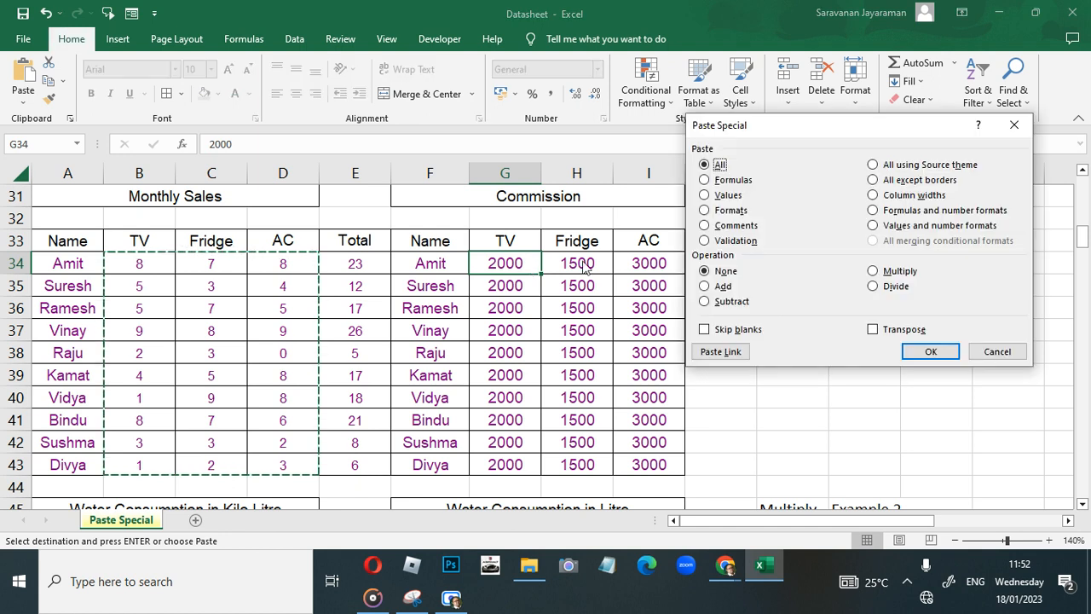
left_click(873, 271)
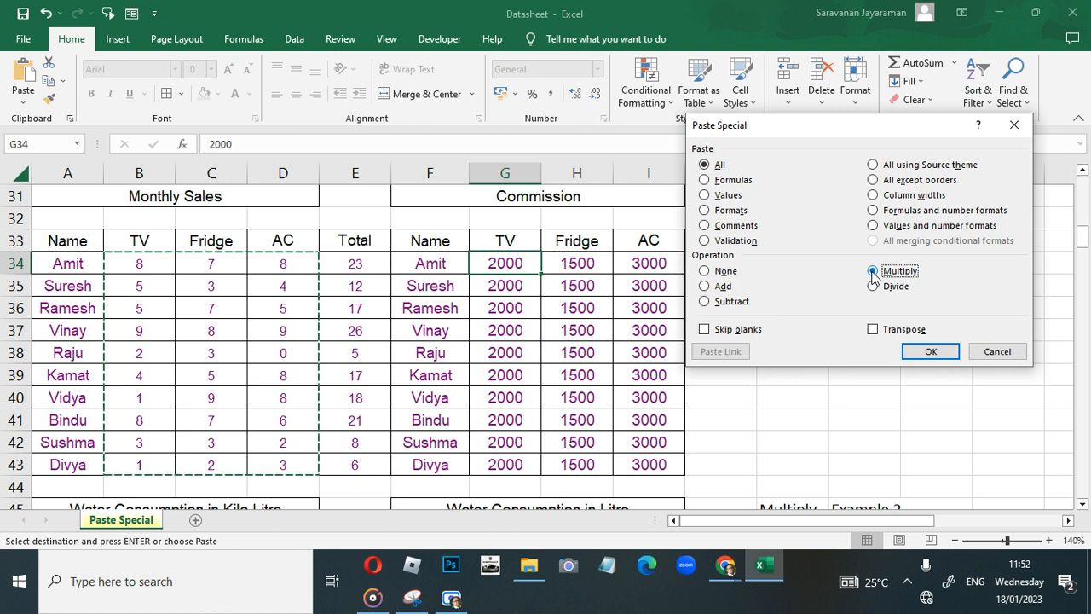
key("Return")
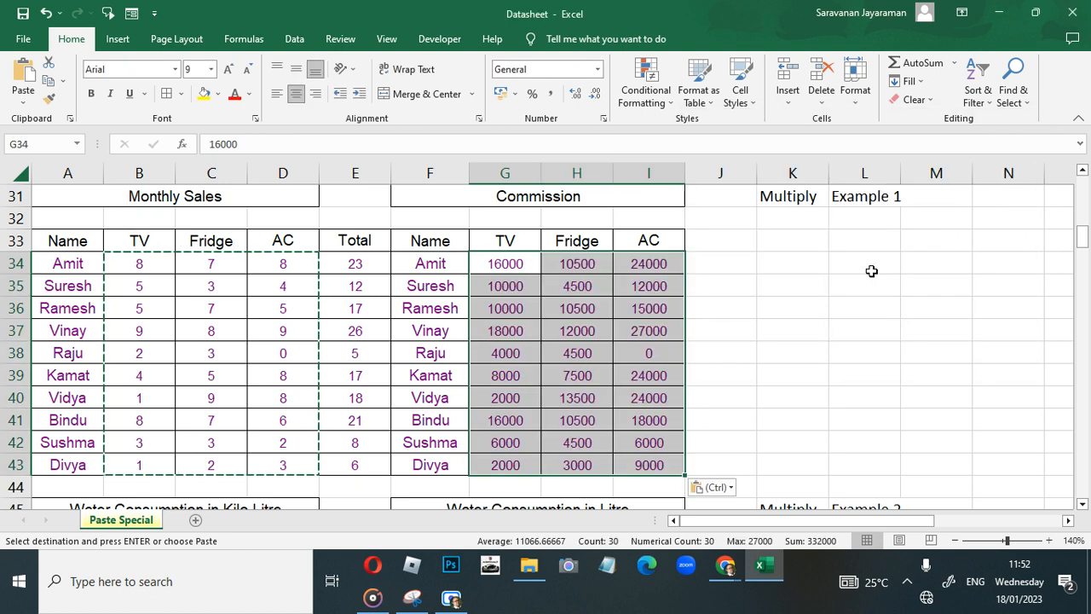
left_click(507, 260)
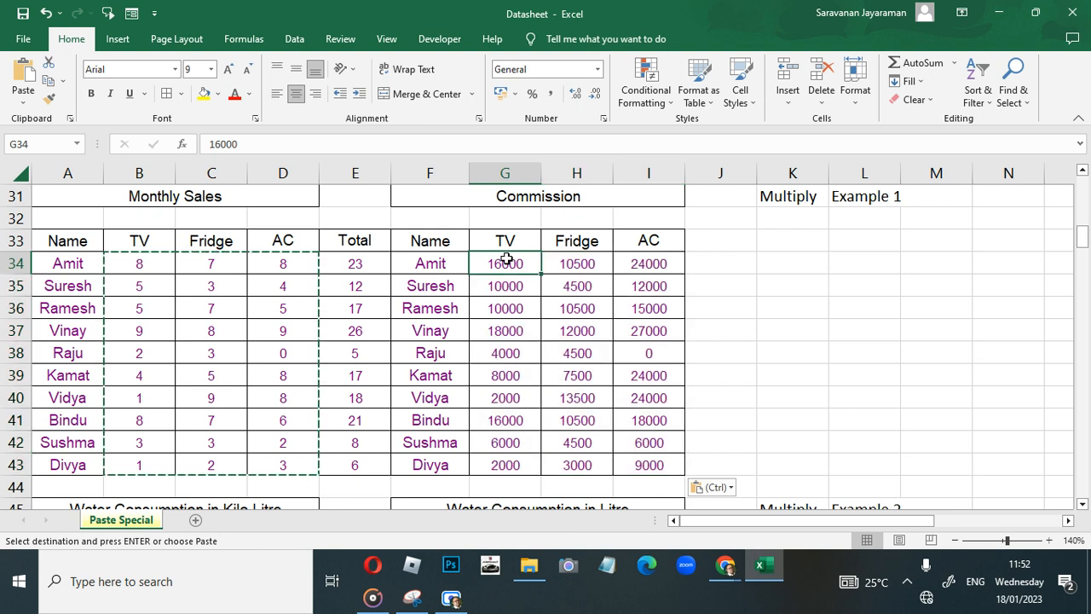
Review the TV, Fridge and AC commission amounts in G34:I43 of Multiply Example 1
left_click_drag(507, 260, 612, 312)
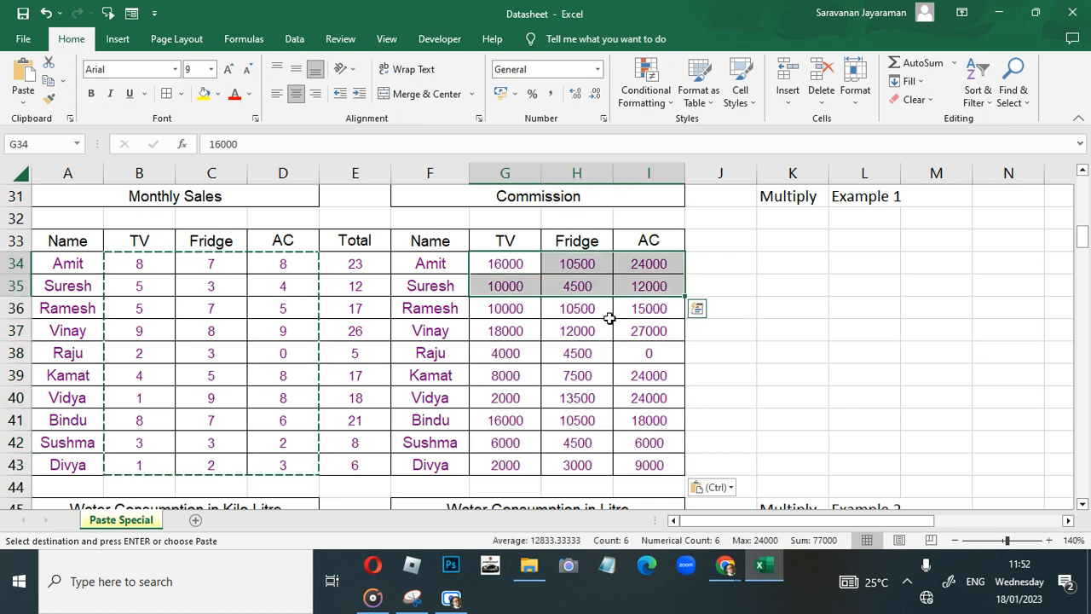
left_click(607, 316)
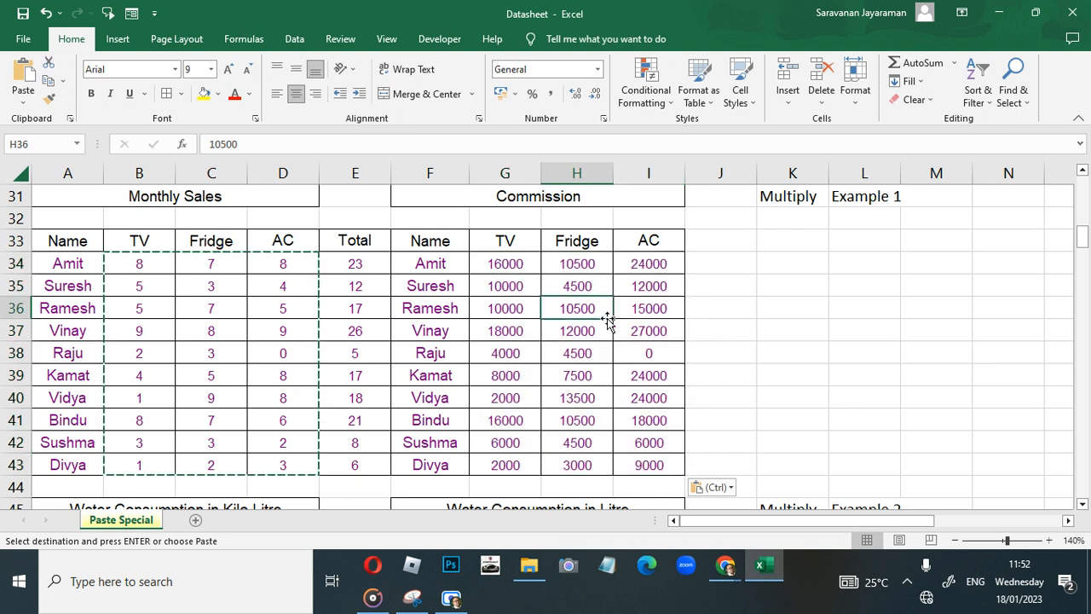
key("Down")
key("Down")
key("Down")
key("Down")
key("Down")
key("Down")
key("Down")
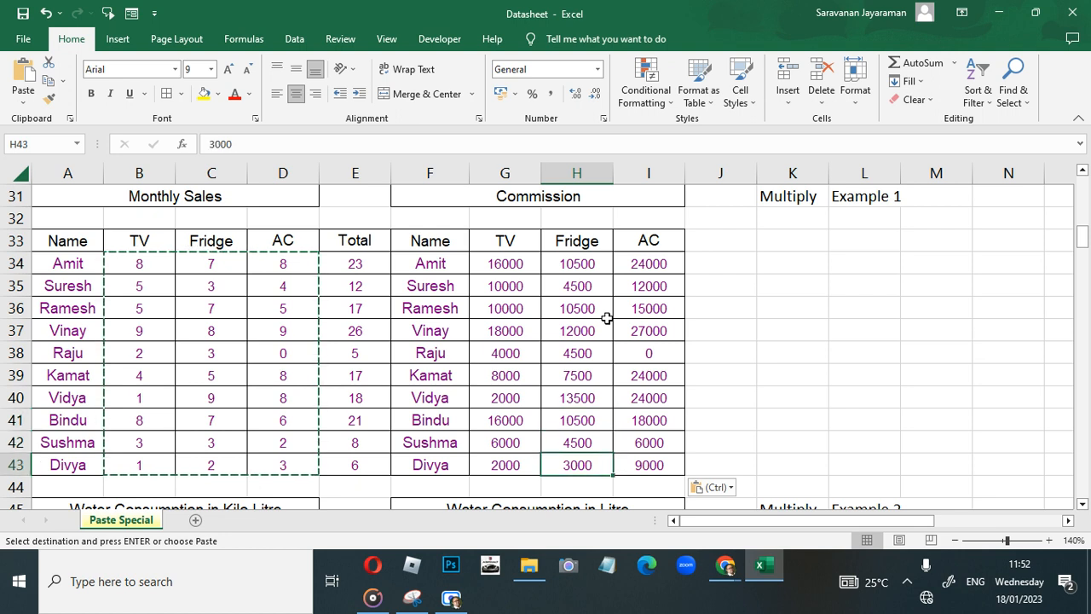
key("Down")
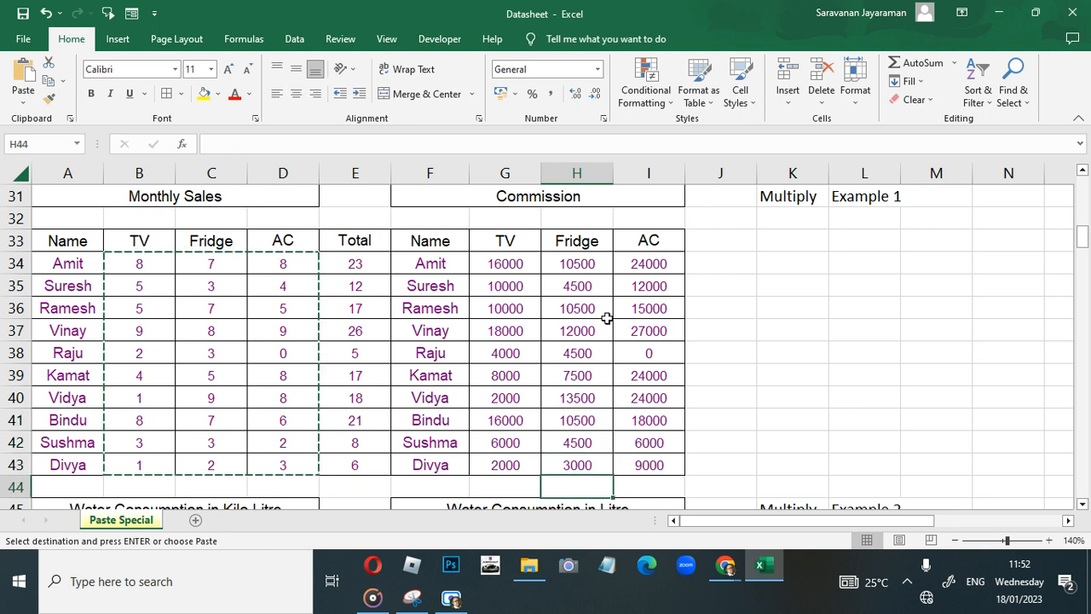
Examine the Site 1, Site 2 and Site 3 figures in the Water Consumption in Kilo Litre table of Multiply Example 2
key("Down")
key("Down")
key("Down")
key("Down")
key("Down")
key("Down")
key("Down")
key("Down")
key("Down")
key("Down")
key("Down")
key("Down")
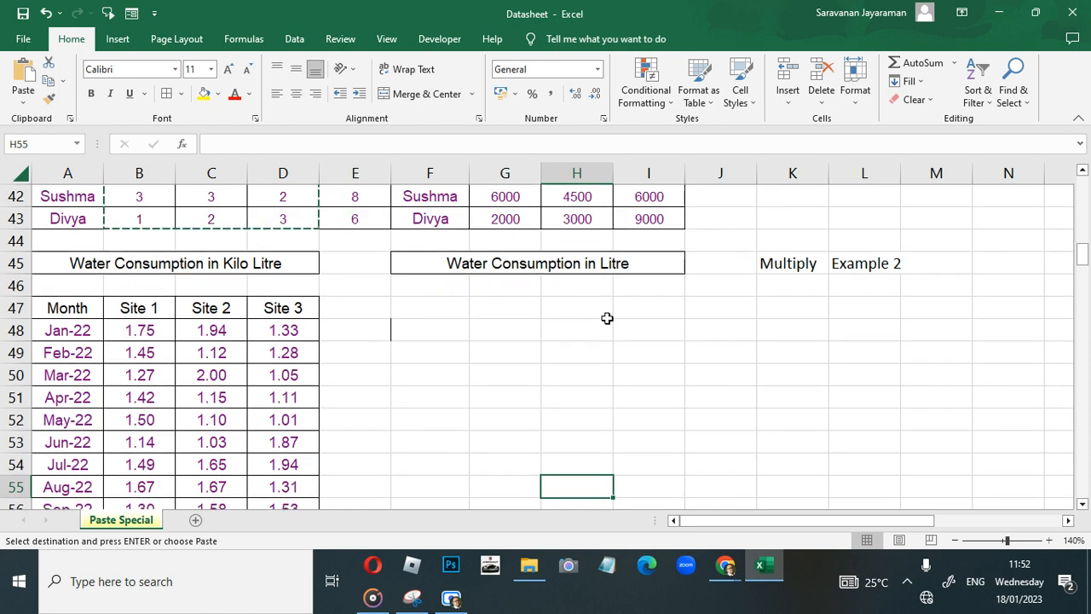
key("Down")
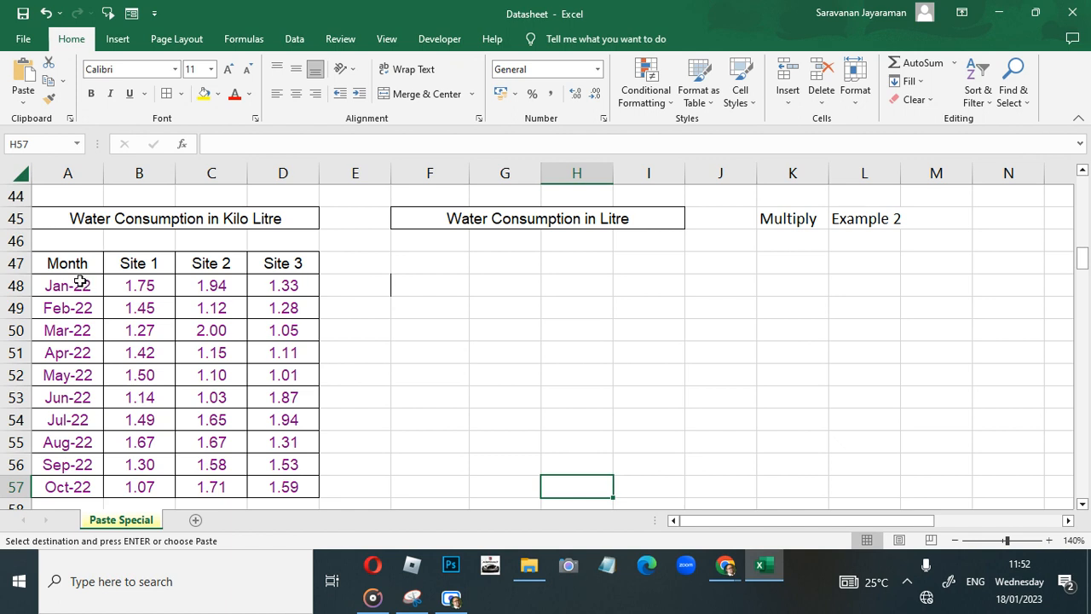
left_click(132, 290)
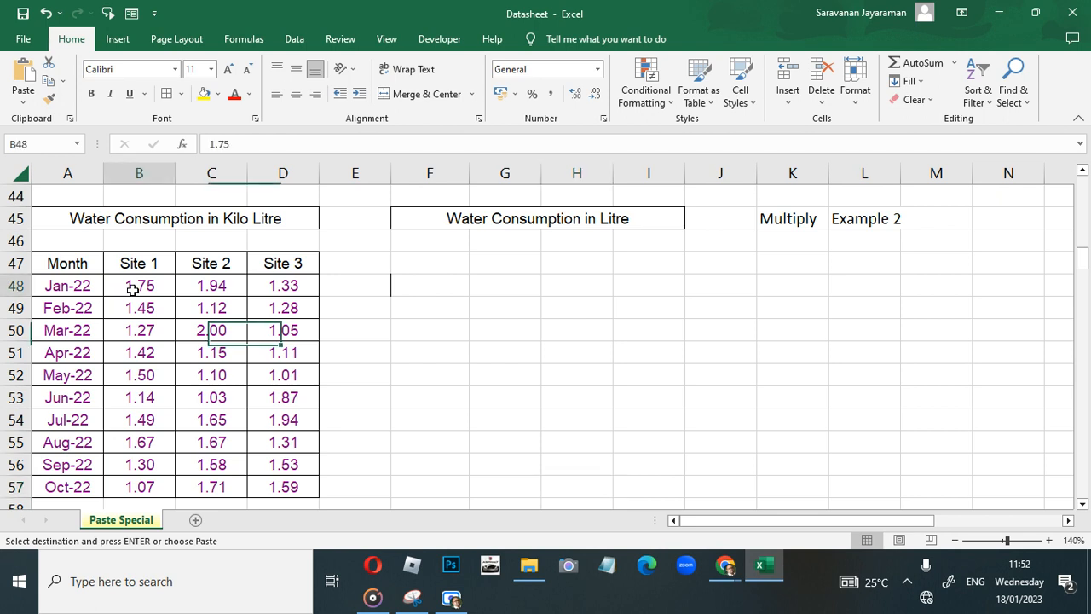
left_click(194, 287)
left_click(266, 286)
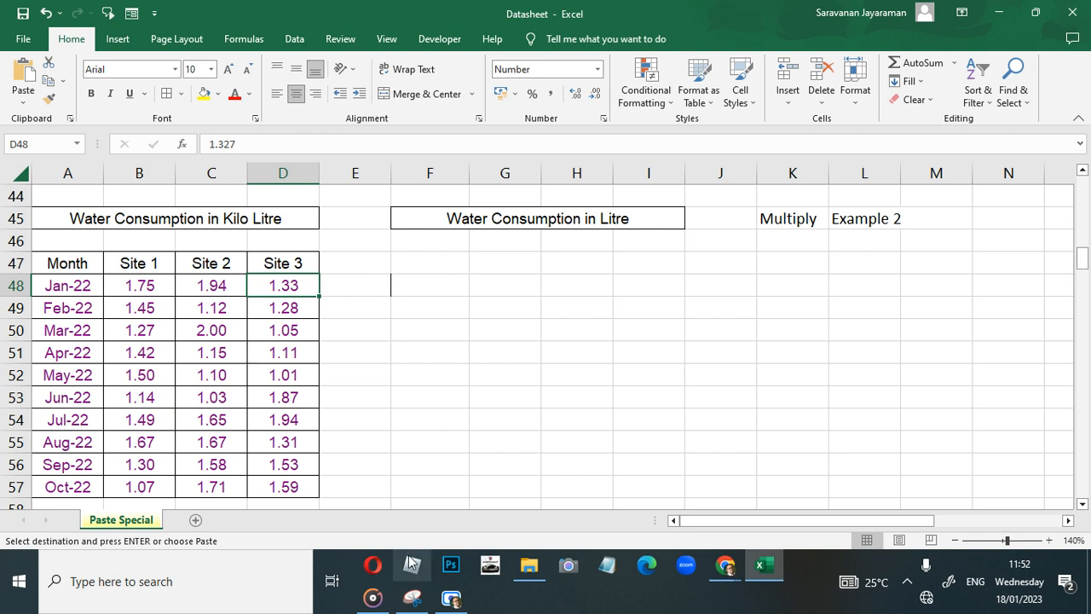
left_click(450, 598)
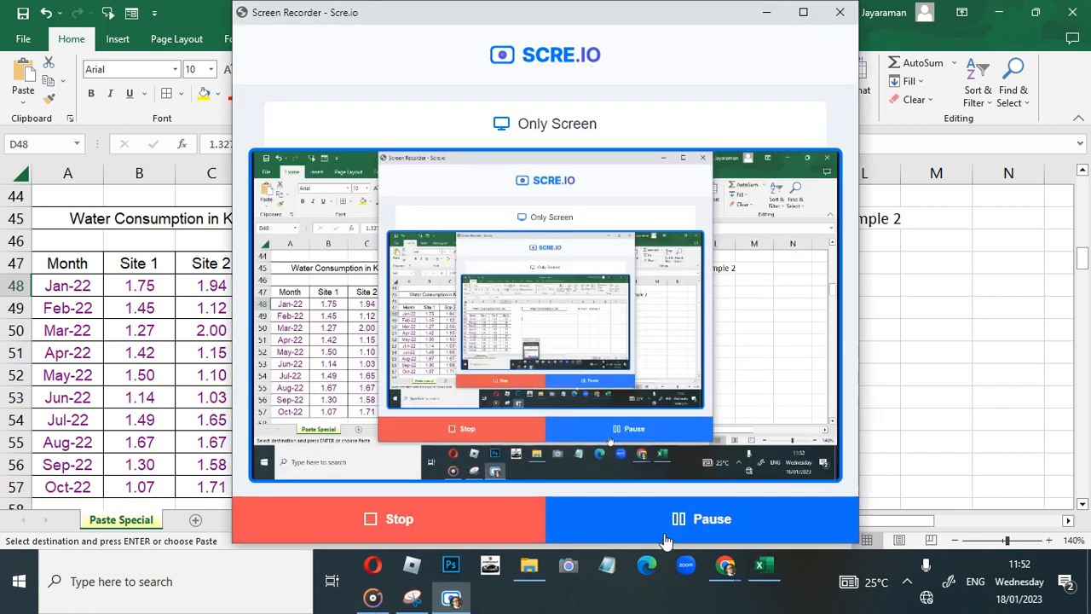
left_click(608, 520)
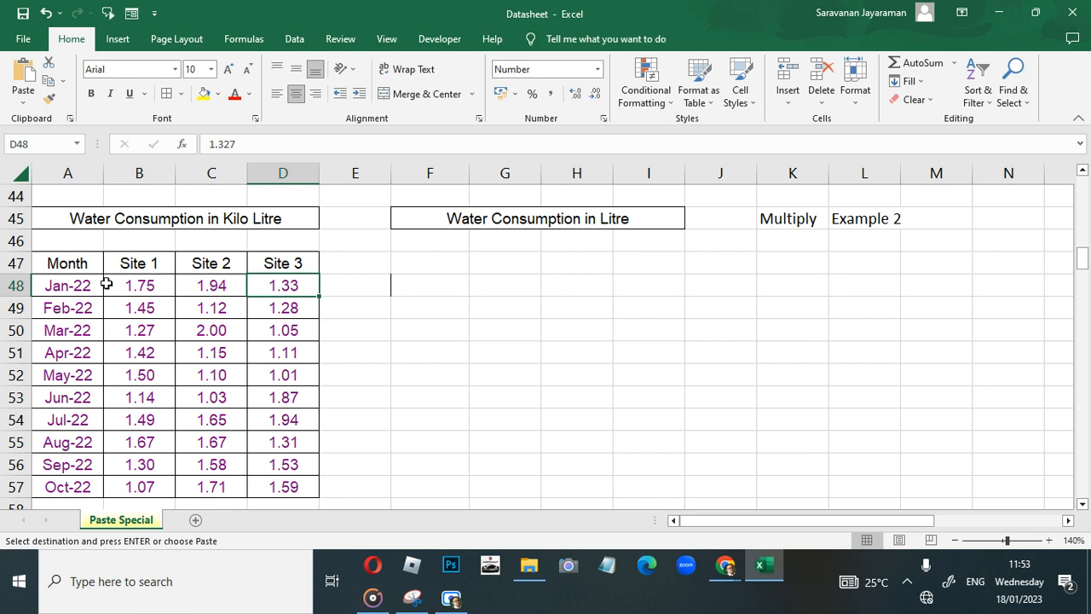
Copy the kilolitre table A47:D57 to F47 under the Water Consumption in Litre heading
left_click_drag(67, 264, 287, 483)
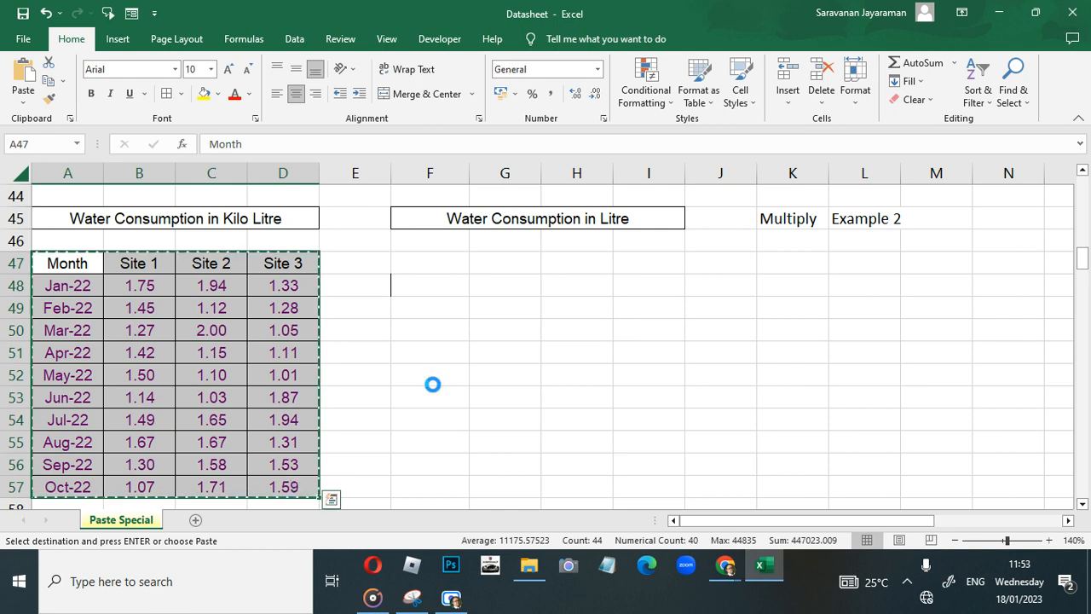
left_click(430, 265)
key("Return")
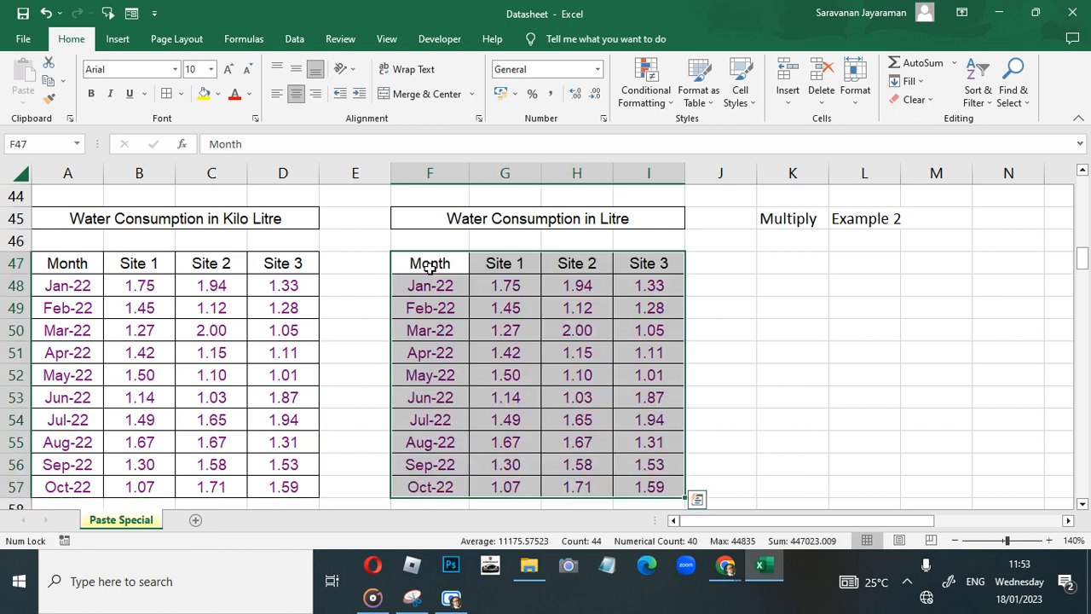
Clear the copied Site 1 to Site 3 values in G48:I57 of the litre table
left_click(499, 289)
key("shift+Right")
key("shift+Right")
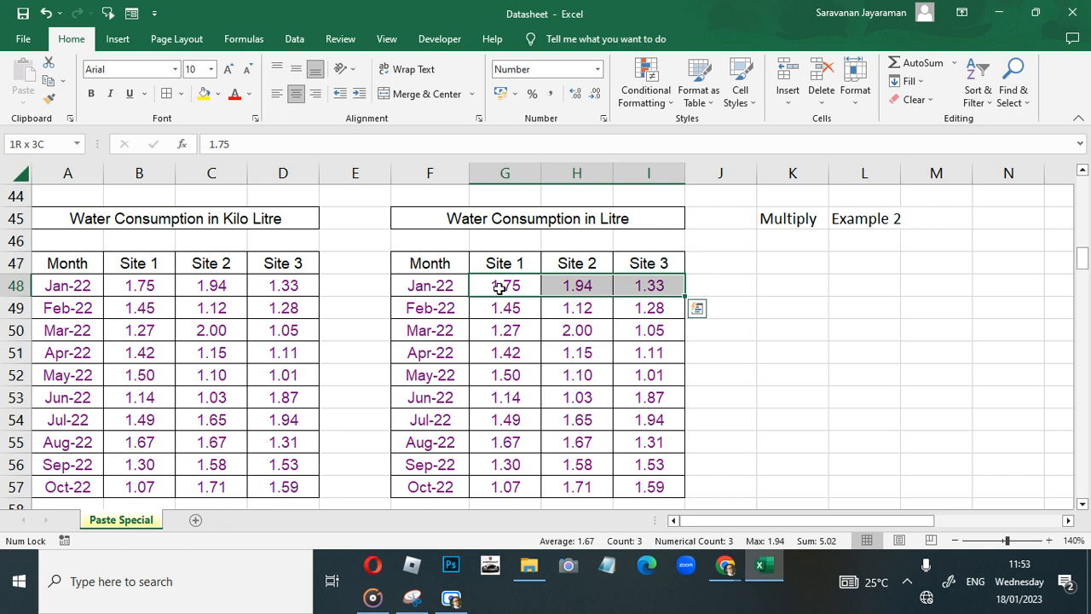
key("ctrl+shift+Down")
key("Delete")
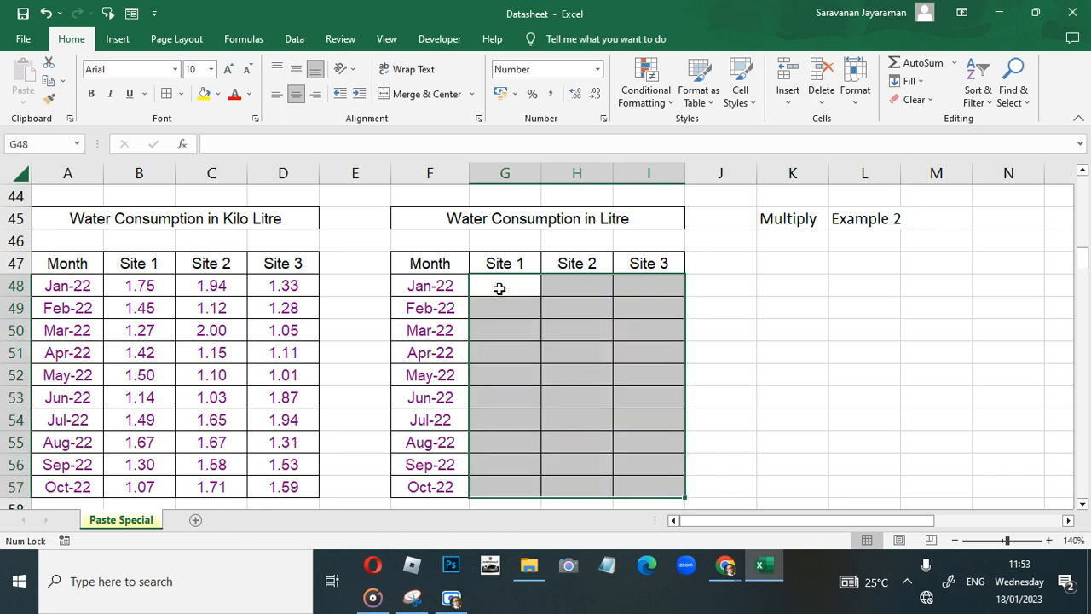
left_click(745, 283)
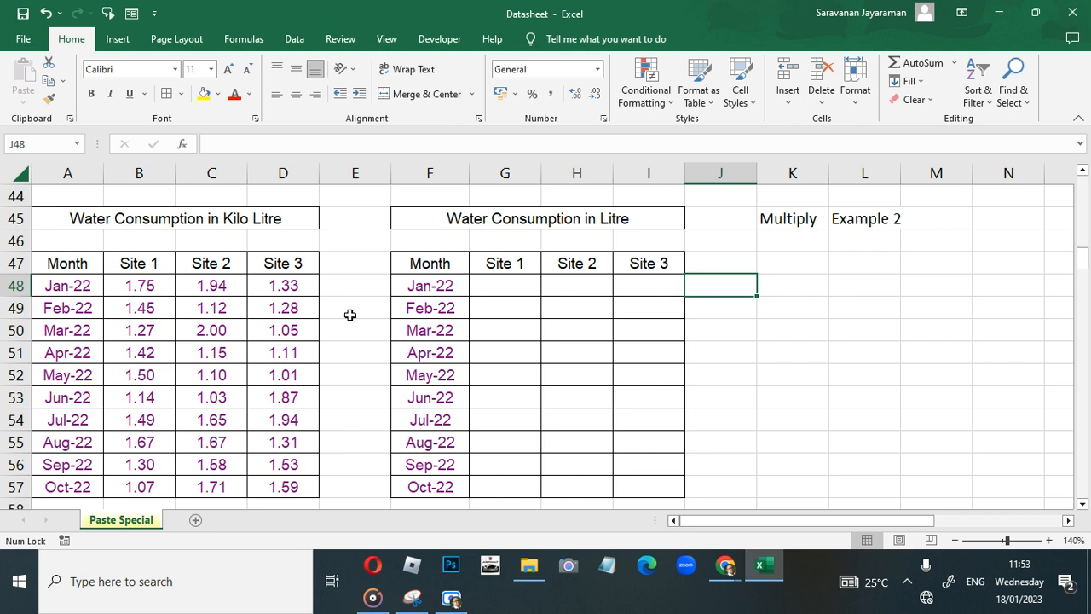
Restore the cleared Site 1 to Site 3 values in G48:I57
key("Left")
key("Left")
key("Left")
key("ctrl+v")
Enter the conversion factor 1000 in cell J48 and copy that cell
left_click(749, 282)
type("1000")
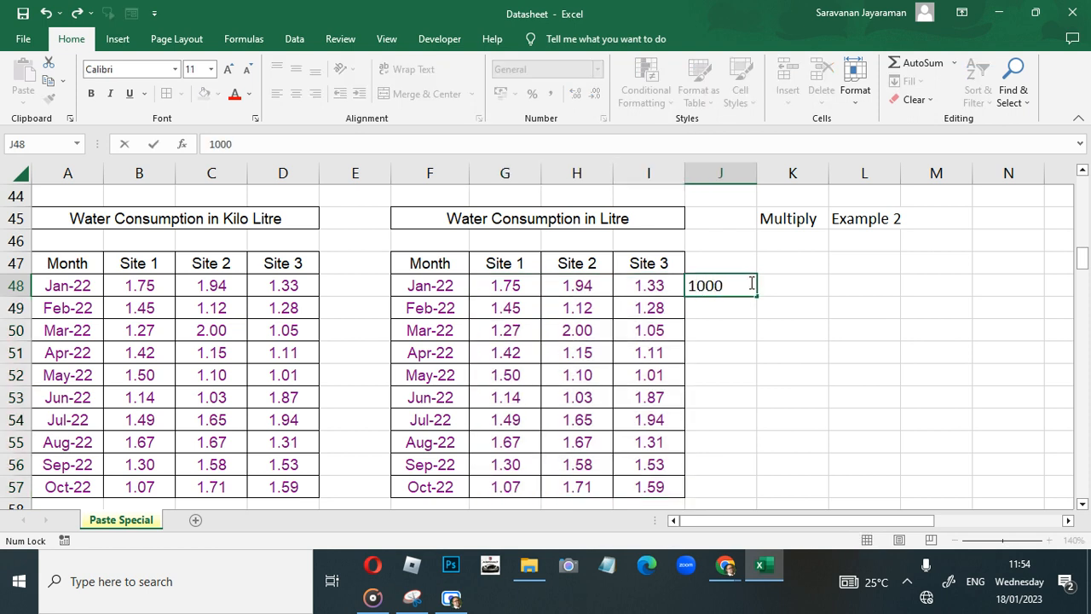
key("ctrl+Return")
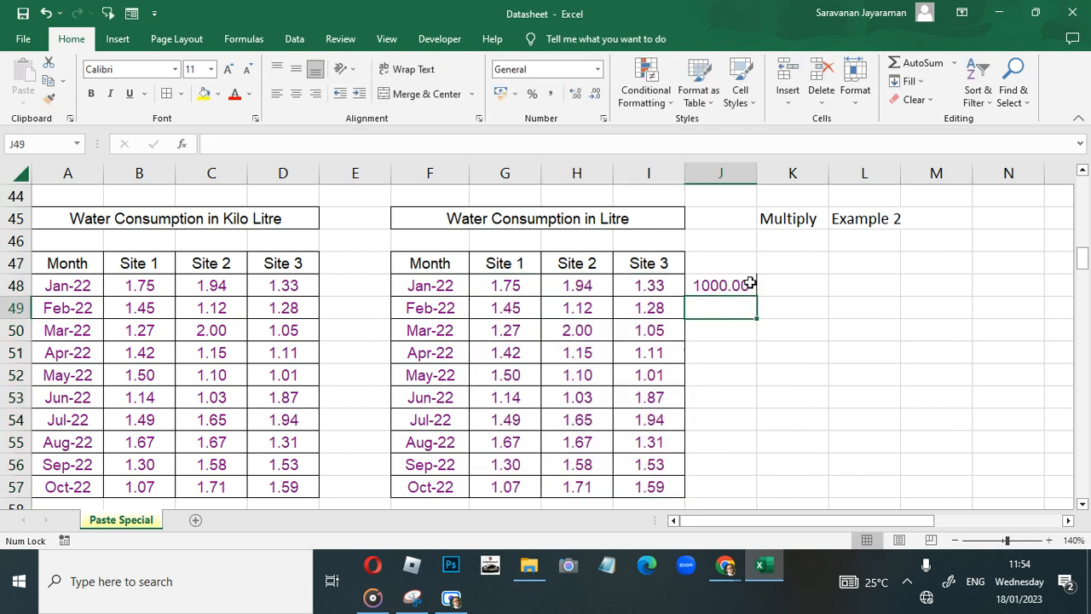
key("ctrl+c")
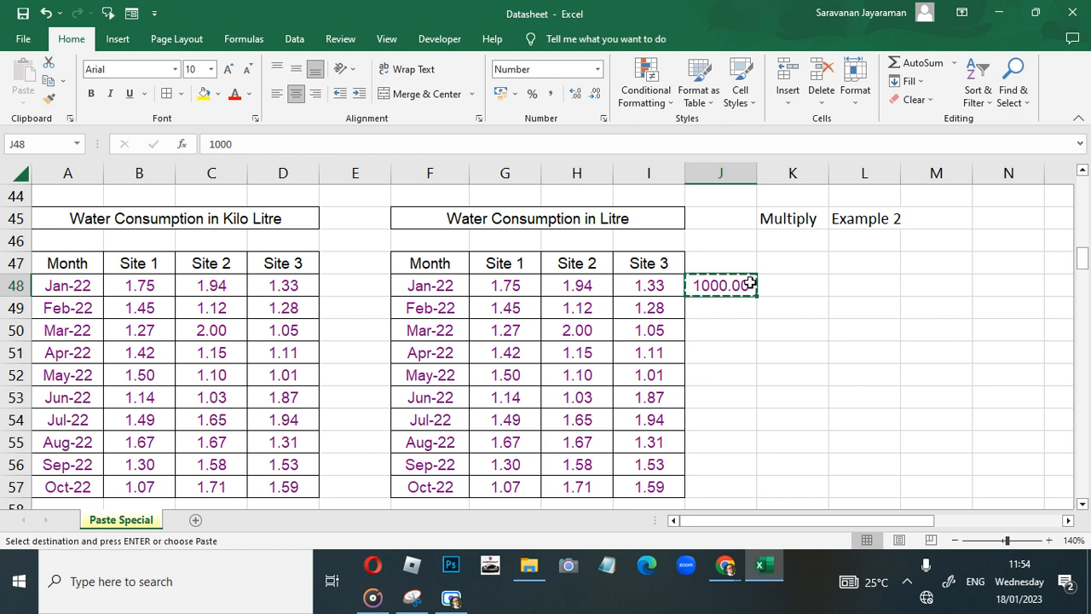
Multiply the litre table values in G48:I57 by the copied 1000 using the Paste Special Multiply operation
left_click(488, 284)
left_click_drag(488, 285, 638, 487)
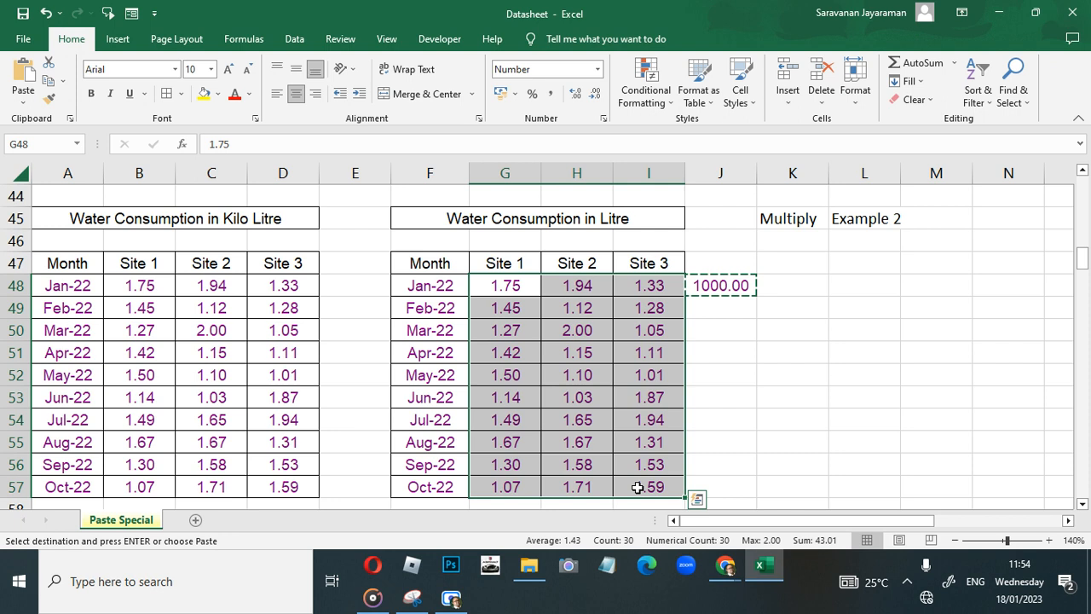
key("ctrl+alt+v")
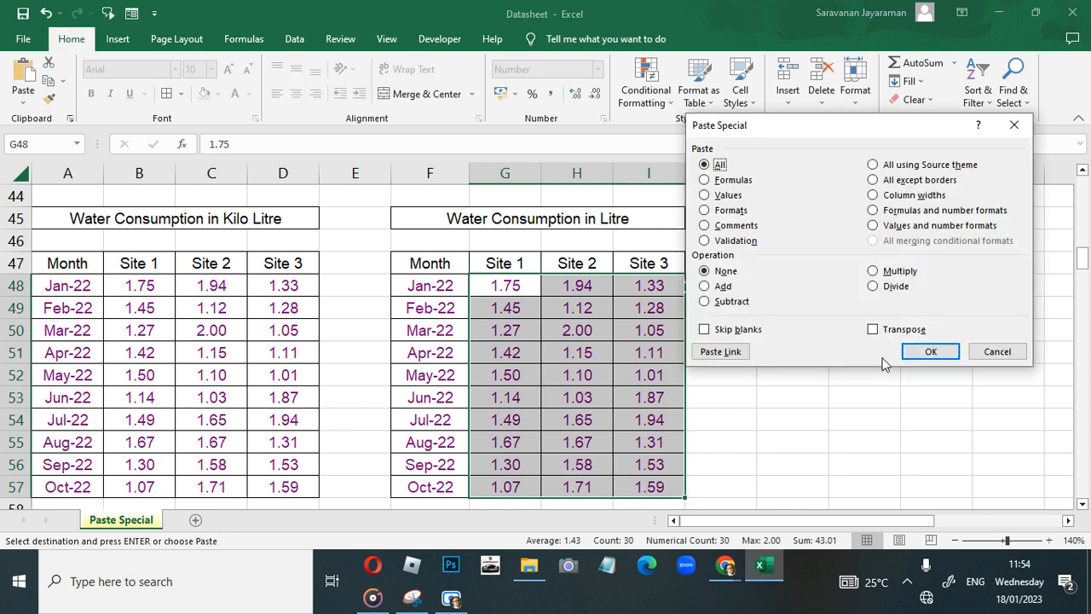
left_click(874, 273)
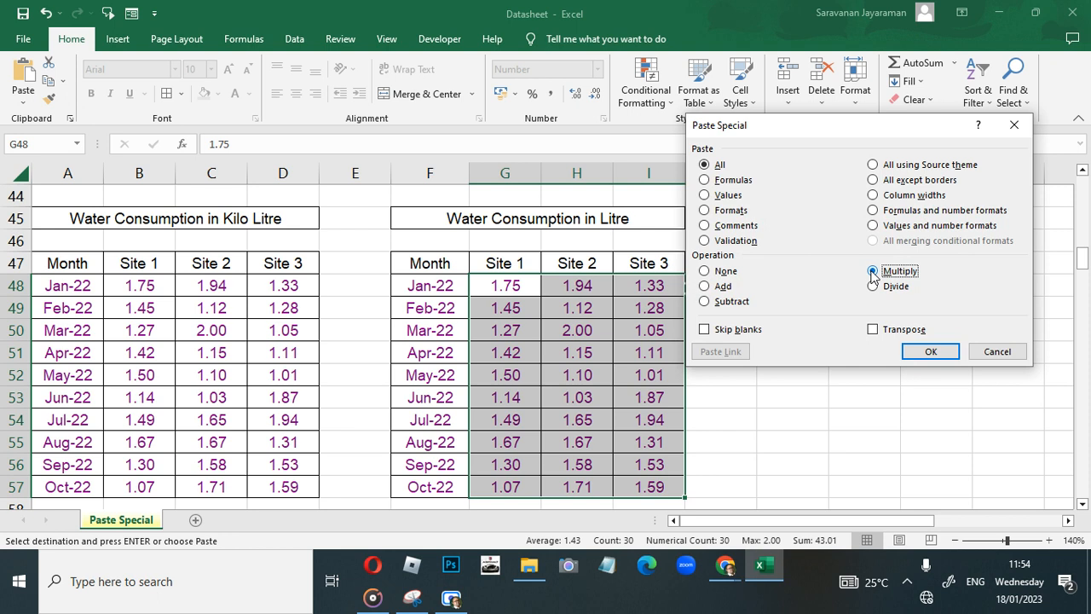
left_click(930, 351)
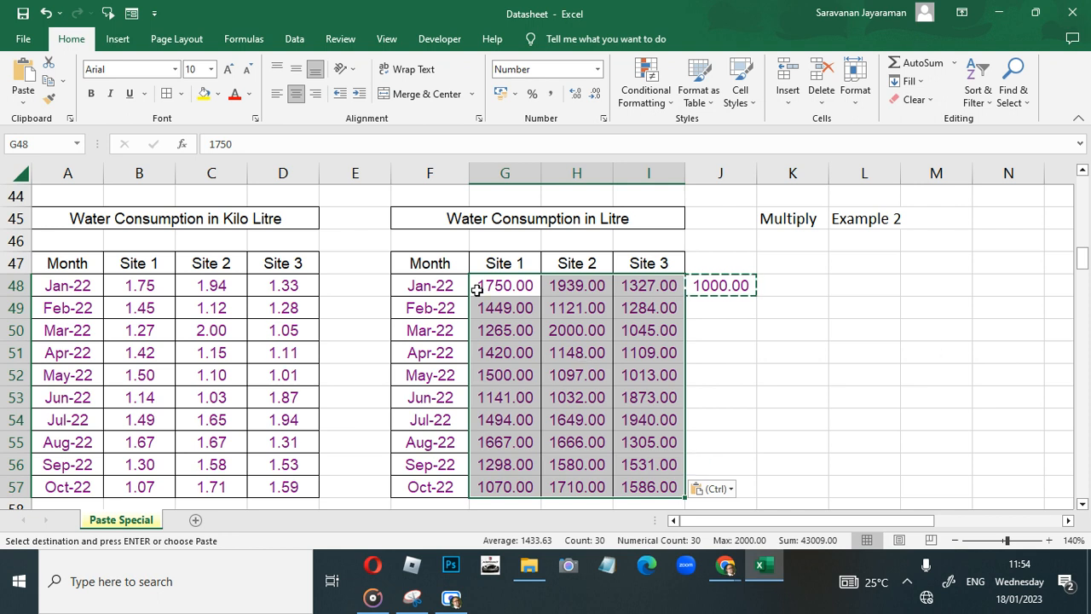
Review the Water Consumption in Litre table and go on to the Divide example's commission tables
left_click(521, 335)
key("Left")
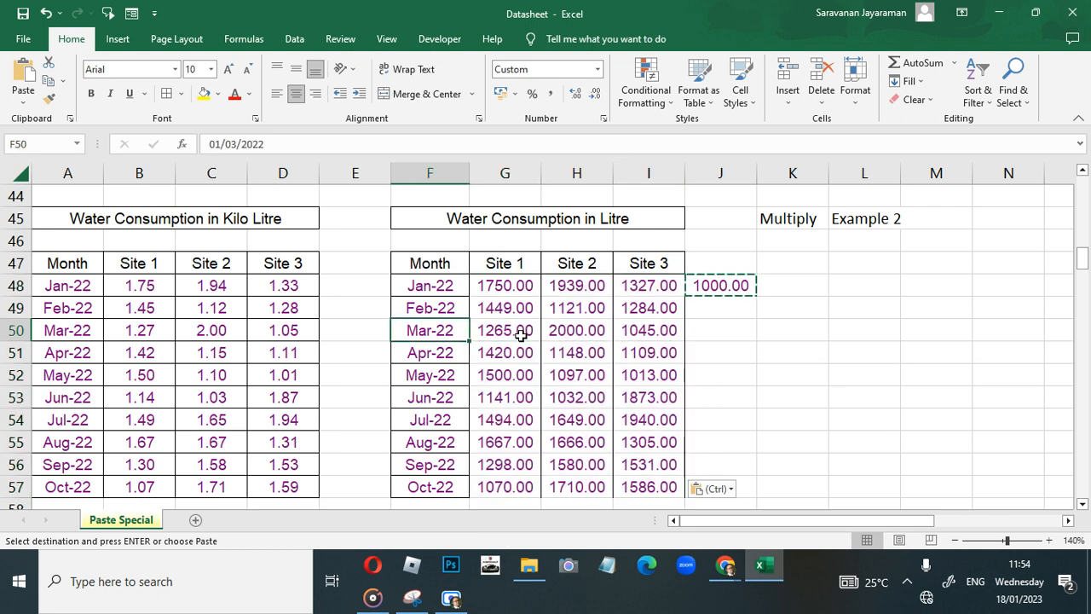
key("Home")
key("Down")
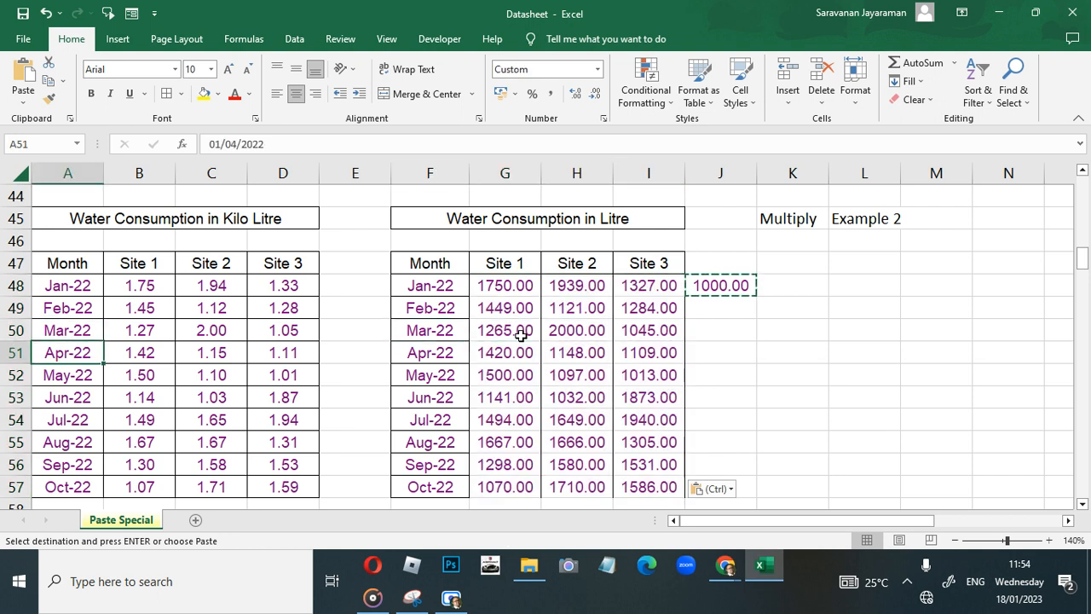
key("ctrl+Down")
key("Down")
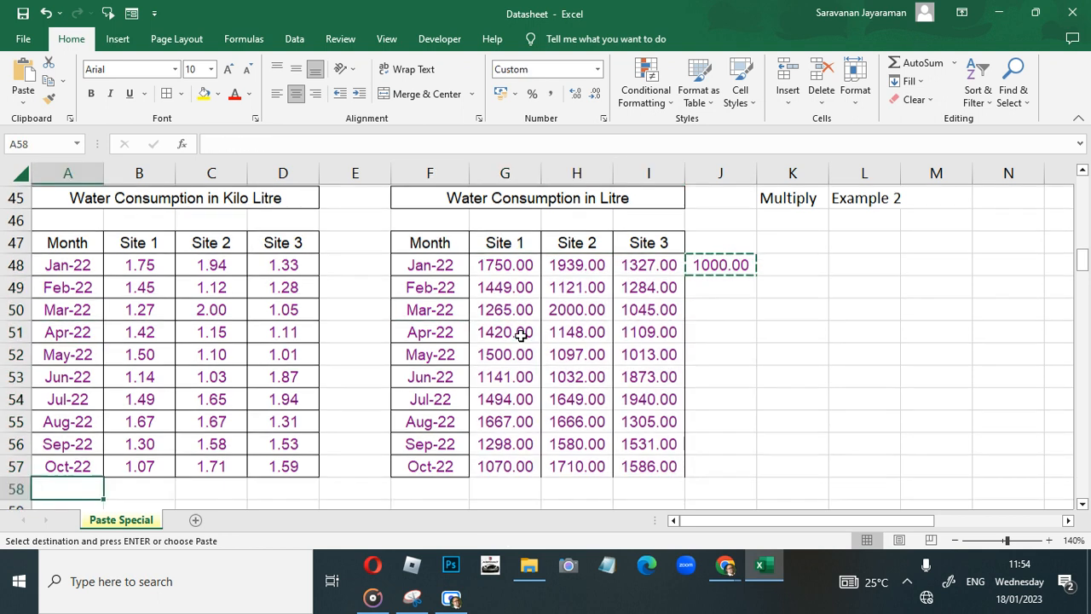
key("Down")
key("Down")
key("Down")
key("Down")
key("Down")
key("Down")
key("Down")
key("Down")
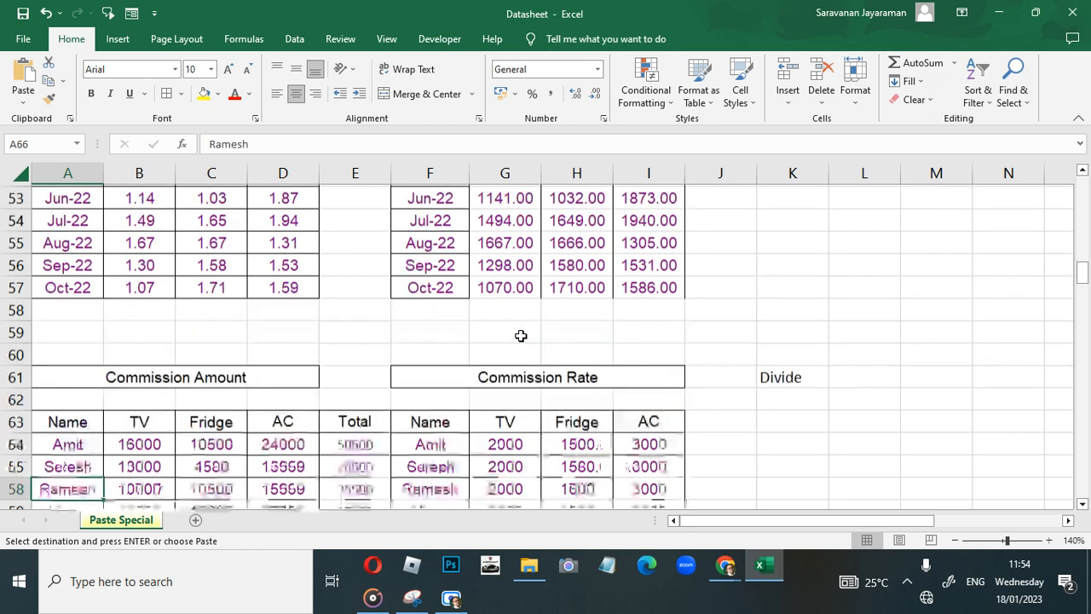
key("ctrl+Down")
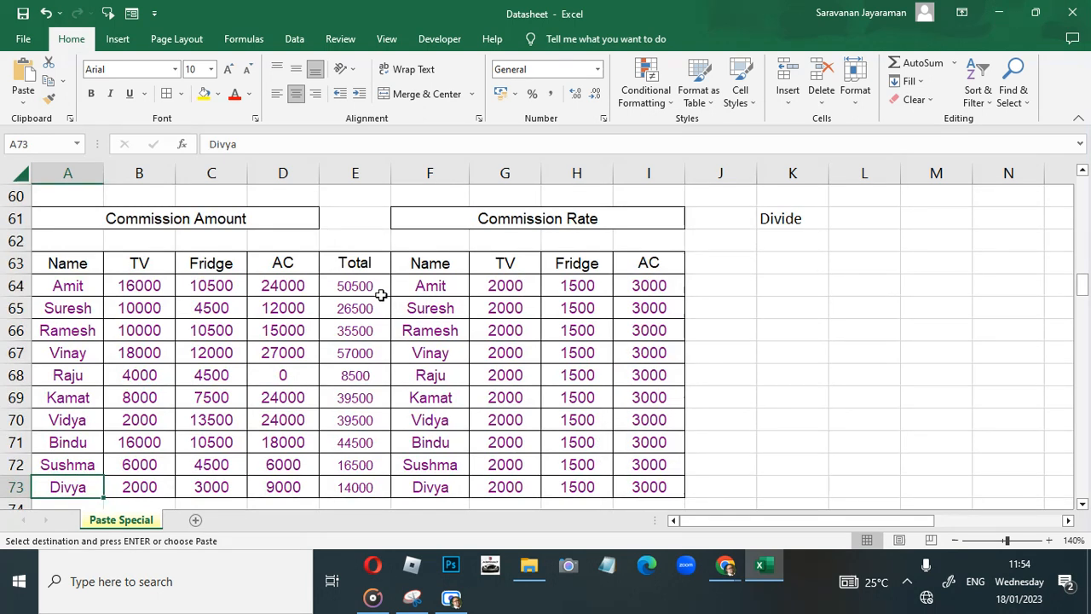
Compare the Commission Amount figures with the TV, Fridge and AC Commission Rate values in the Divide example
left_click(134, 294)
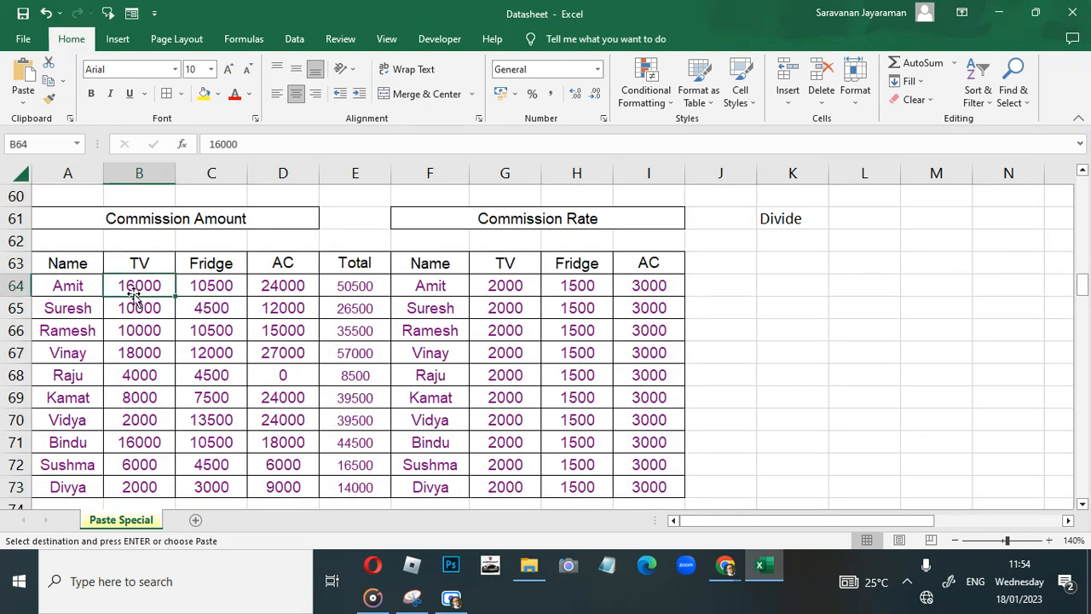
key("Down")
key("Right")
key("Right")
key("Right")
key("Right")
key("Right")
key("Right")
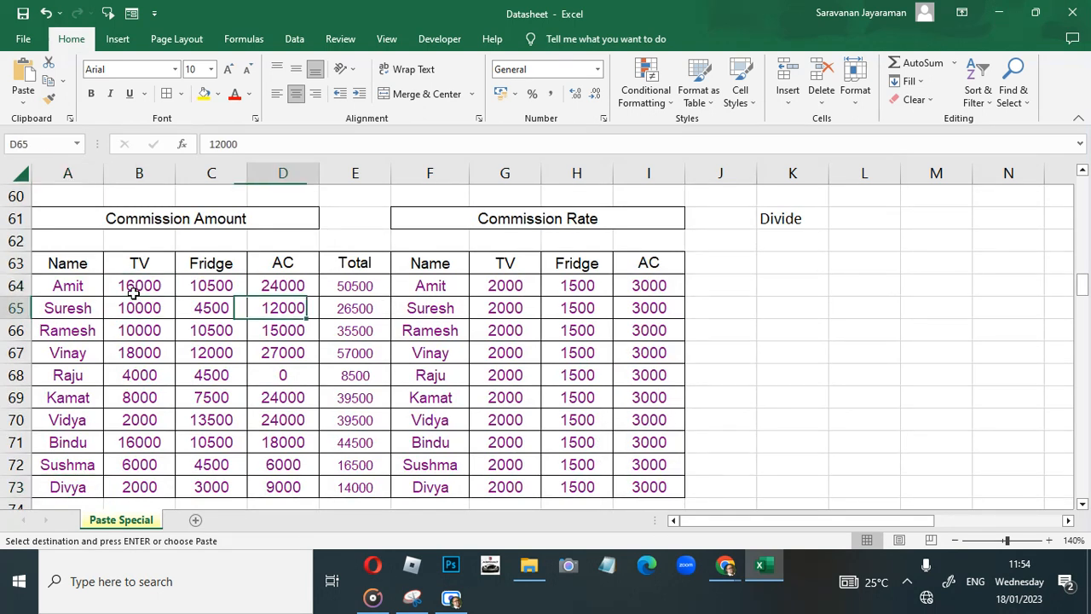
key("Up")
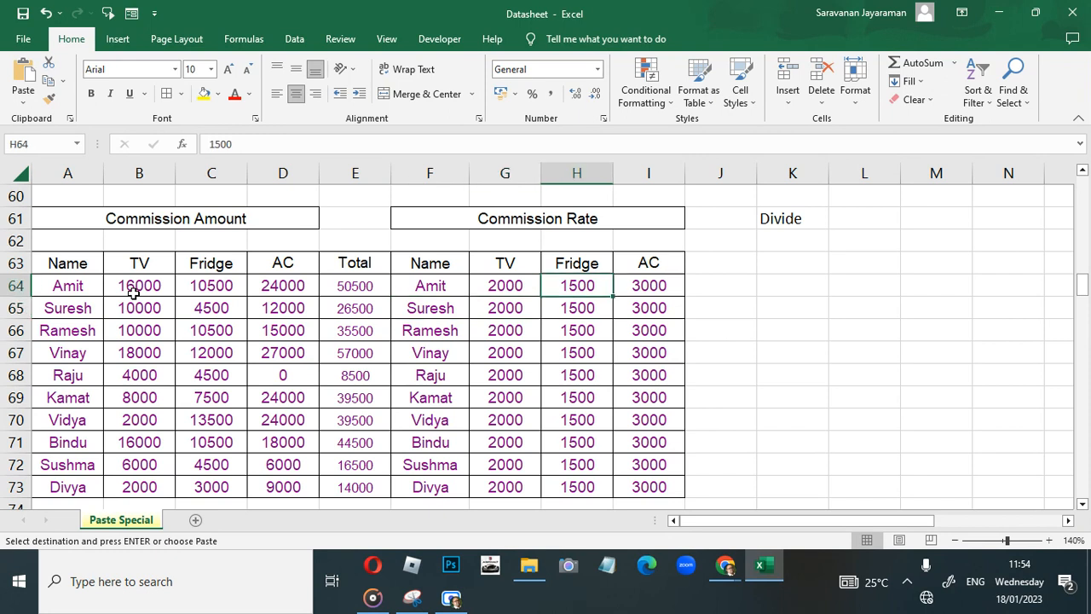
key("Up")
key("Down")
key("Left")
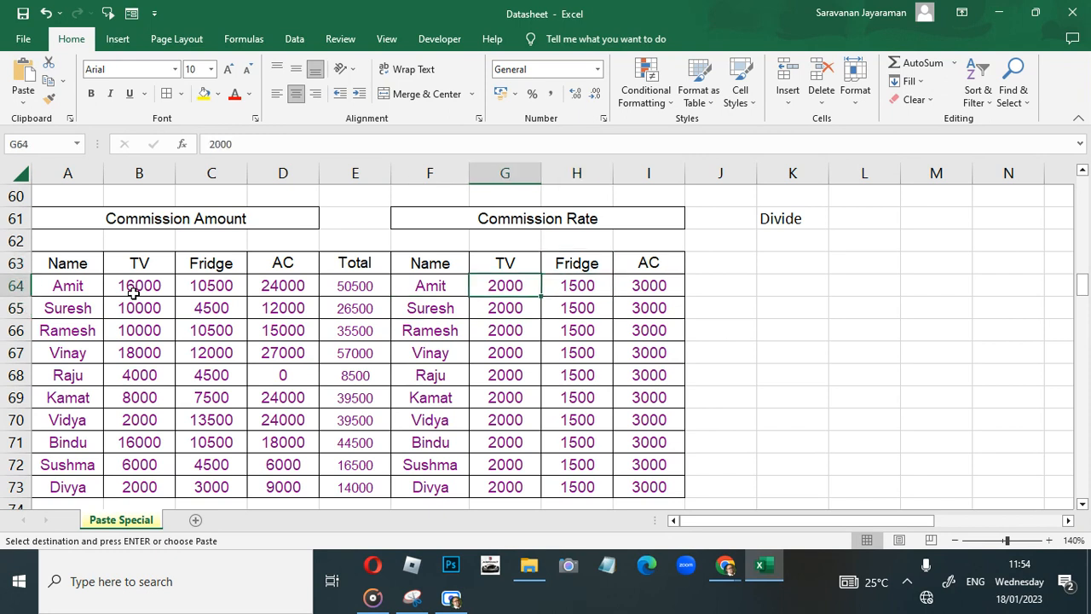
key("Right")
key("Right")
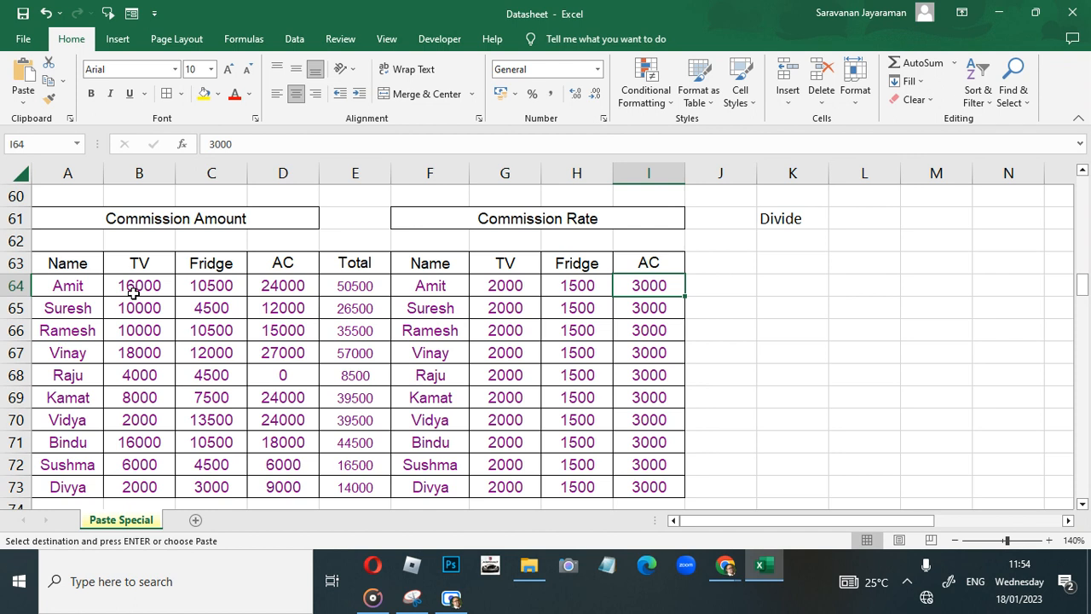
key("Left")
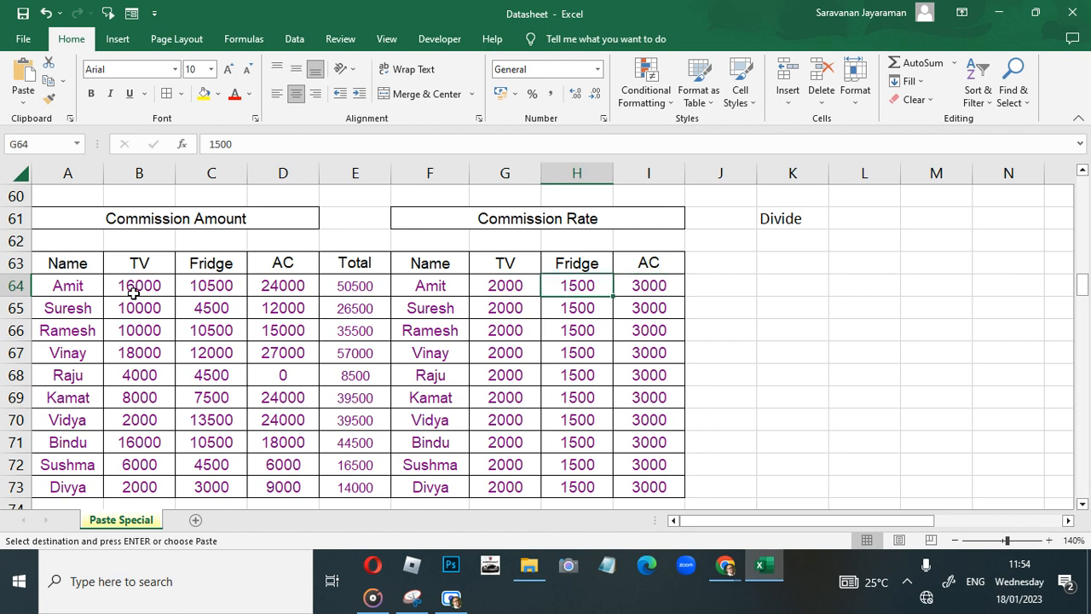
key("Home")
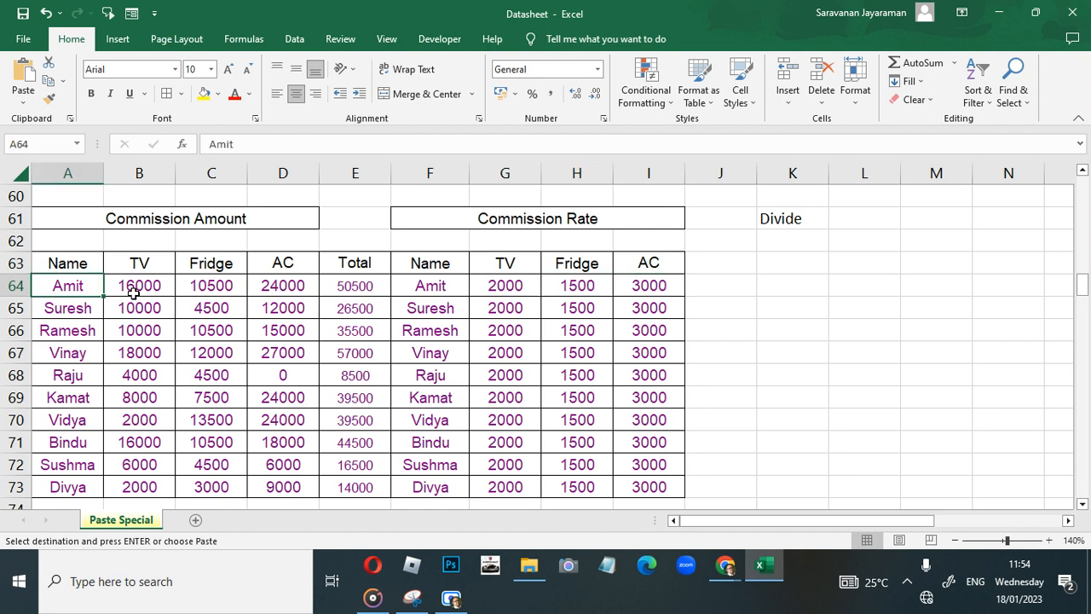
Divide the Commission Amount figures starting at B64 by the copied commission rates in G64:I73 using the Paste Special Divide operation
left_click(517, 284)
left_click_drag(541, 334, 625, 485)
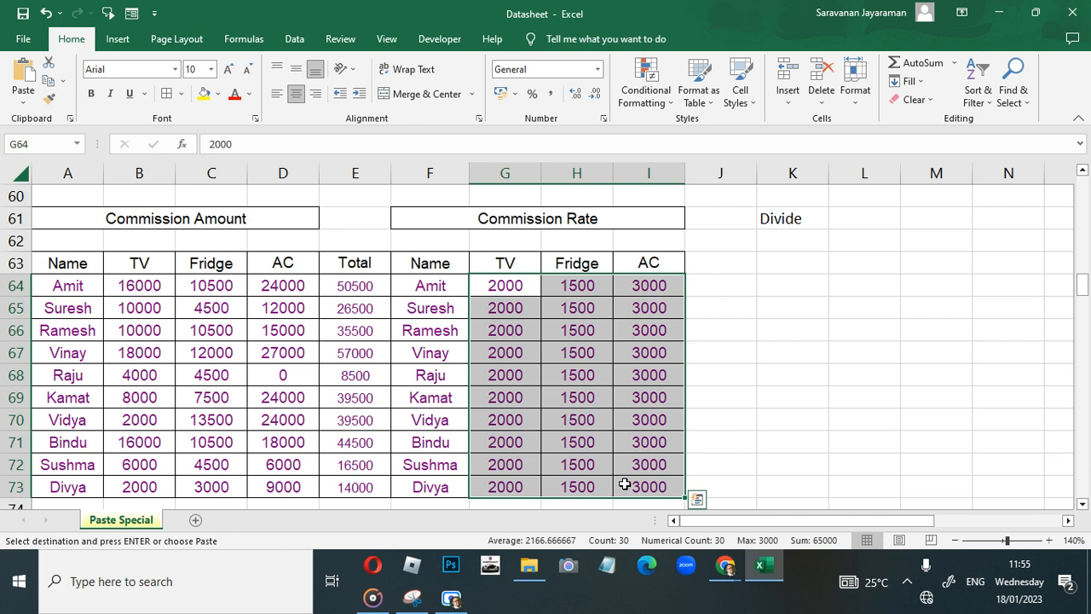
key("ctrl+c")
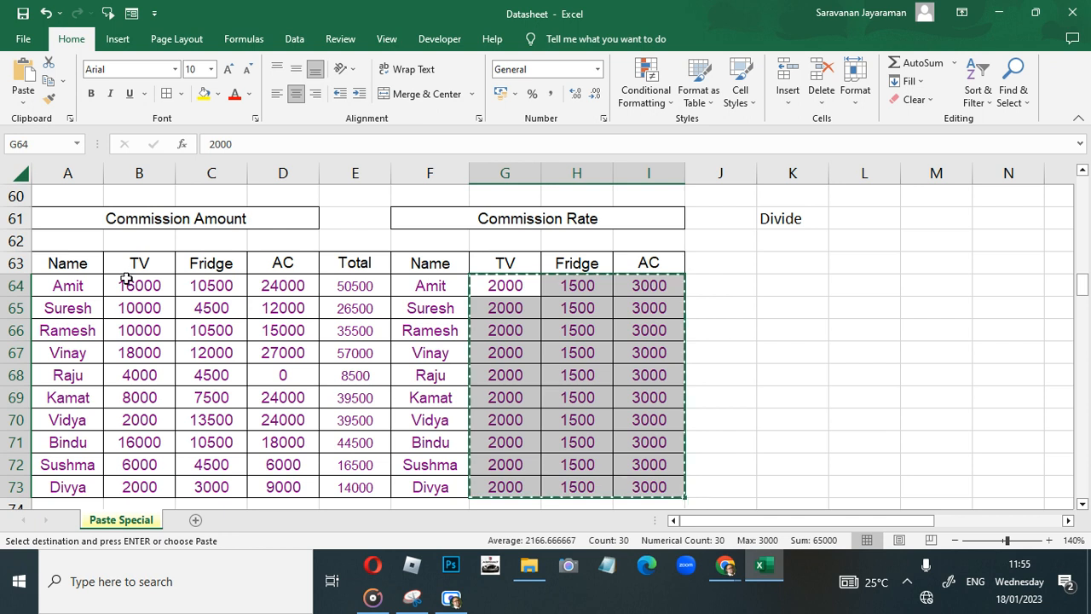
left_click(126, 281)
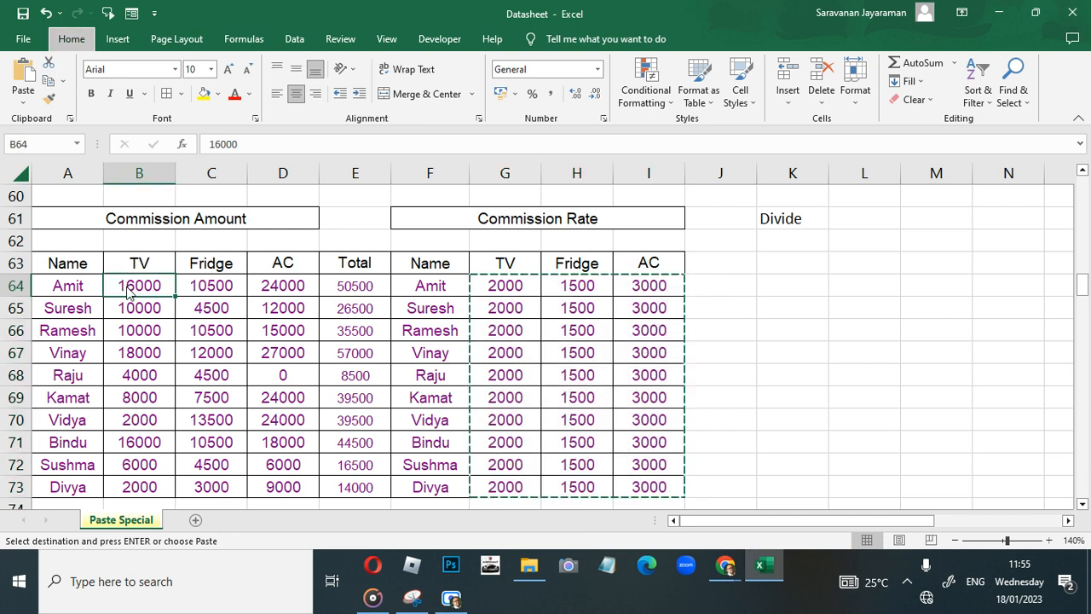
key("ctrl+alt+v")
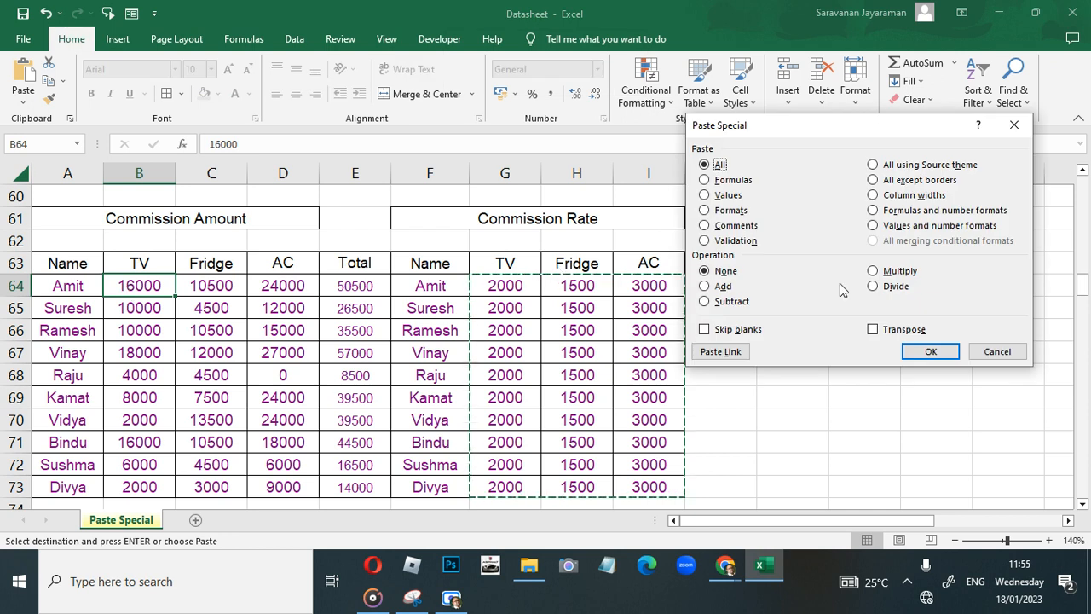
left_click(873, 286)
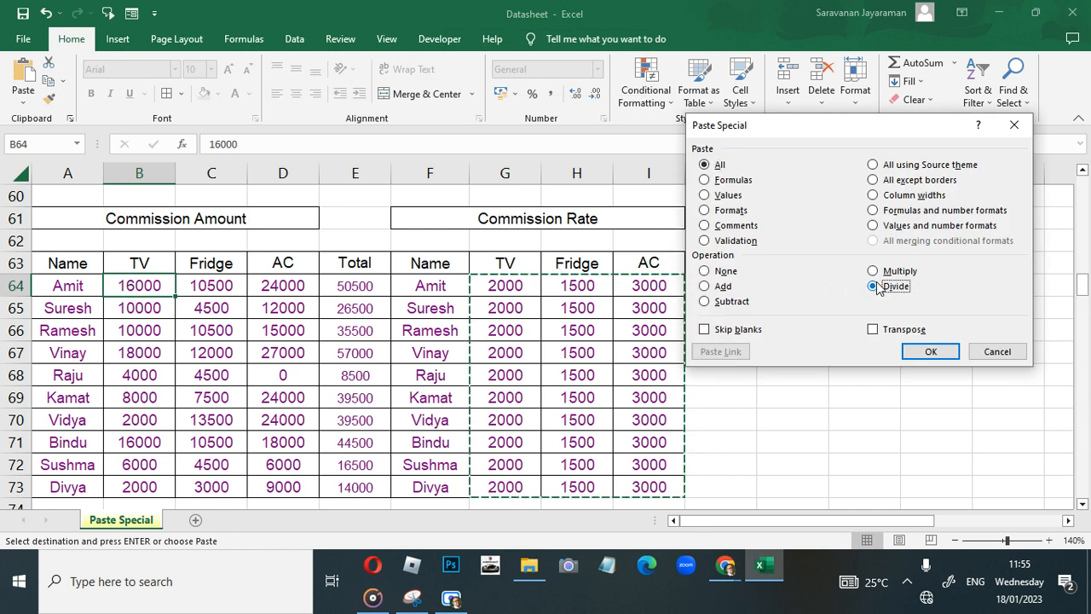
key("Return")
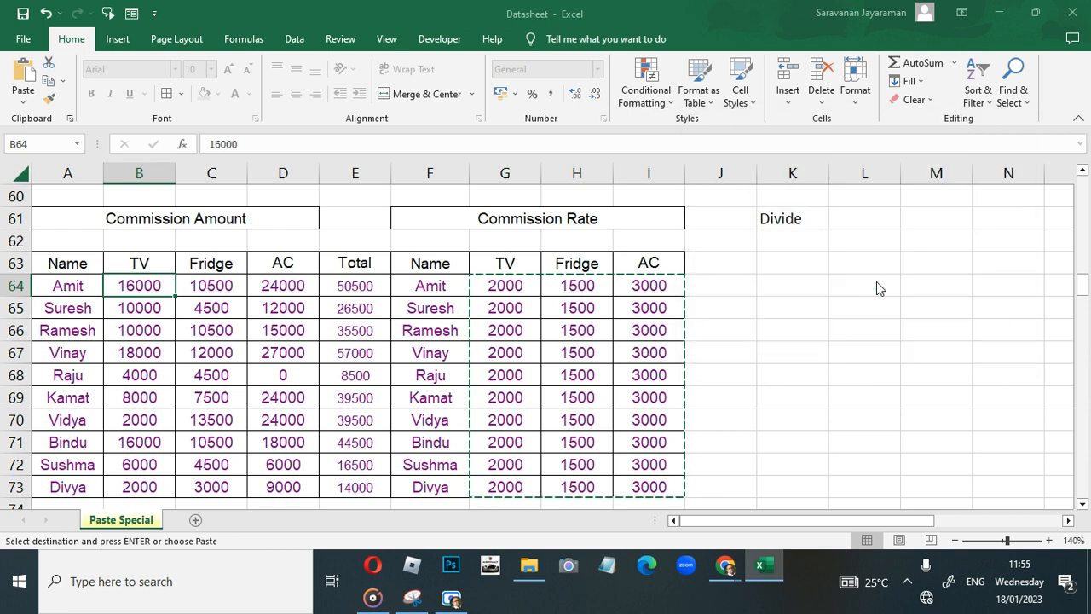
Review the divided TV, Fridge and AC figures for each name down to the end of the Commission Amount table
left_click(121, 288)
key("Down")
key("Down")
key("Down")
key("Down")
key("Down")
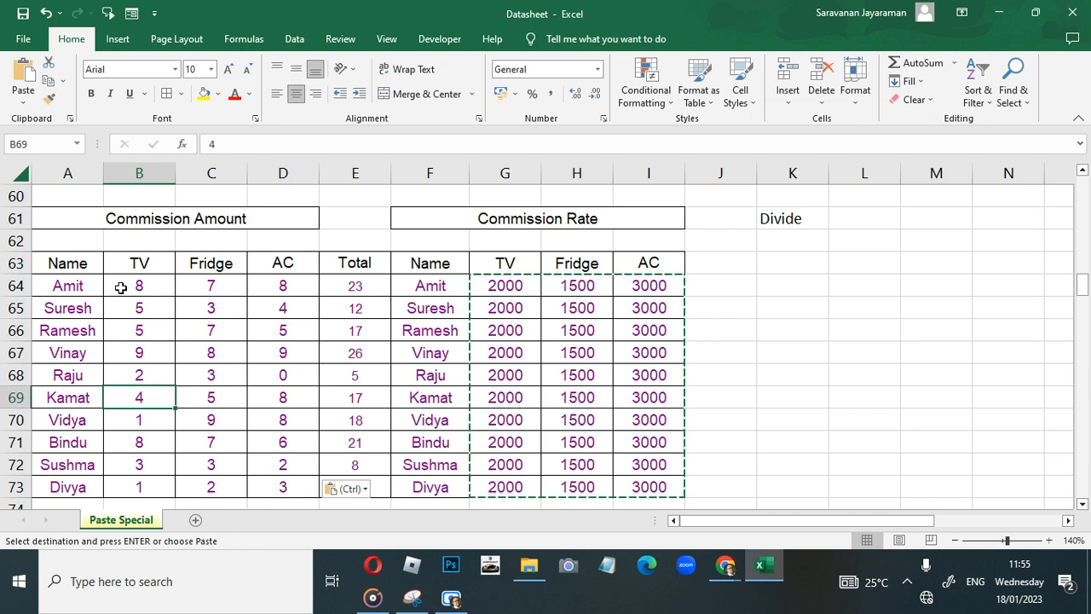
key("Down")
key("Down")
key("Down")
key("Down")
key("Down")
key("Down")
key("Down")
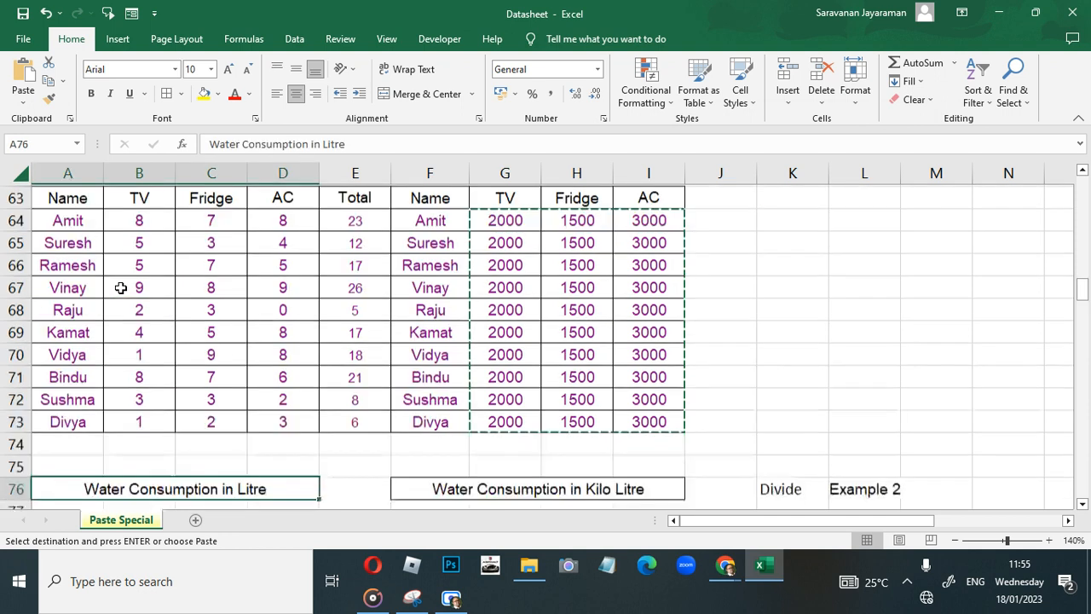
Examine the Water Consumption in Litre table of Divide Example 2 from Jan-22 through Oct-22
key("Down")
key("Down")
key("Down")
key("Down")
key("Down")
key("Down")
key("Down")
key("Down")
key("Down")
key("Down")
key("Down")
key("Down")
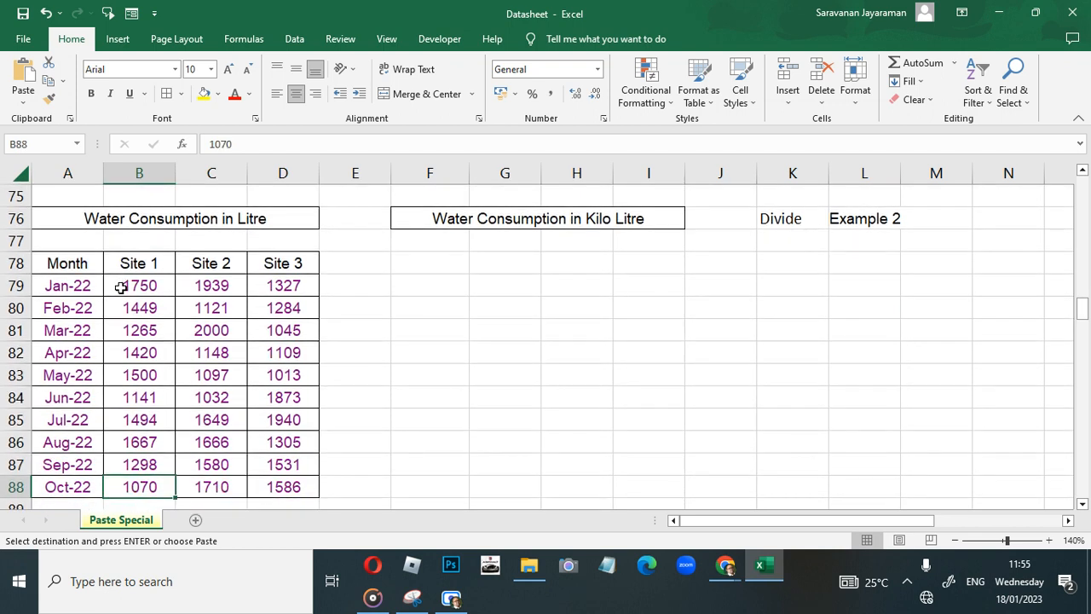
key("Down")
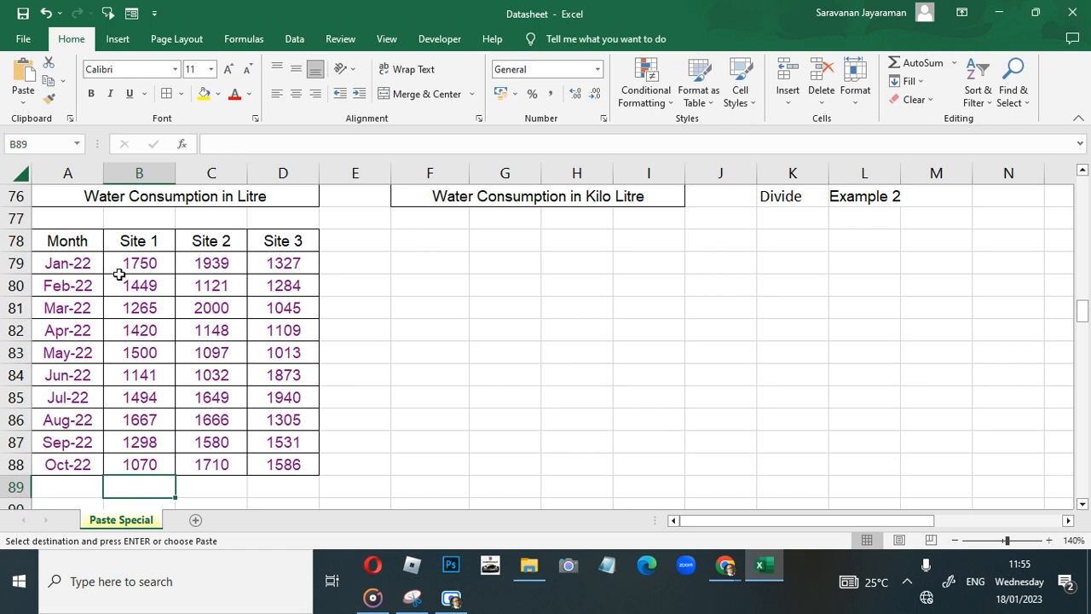
left_click(451, 599)
left_click(628, 531)
left_click_drag(112, 265, 280, 463)
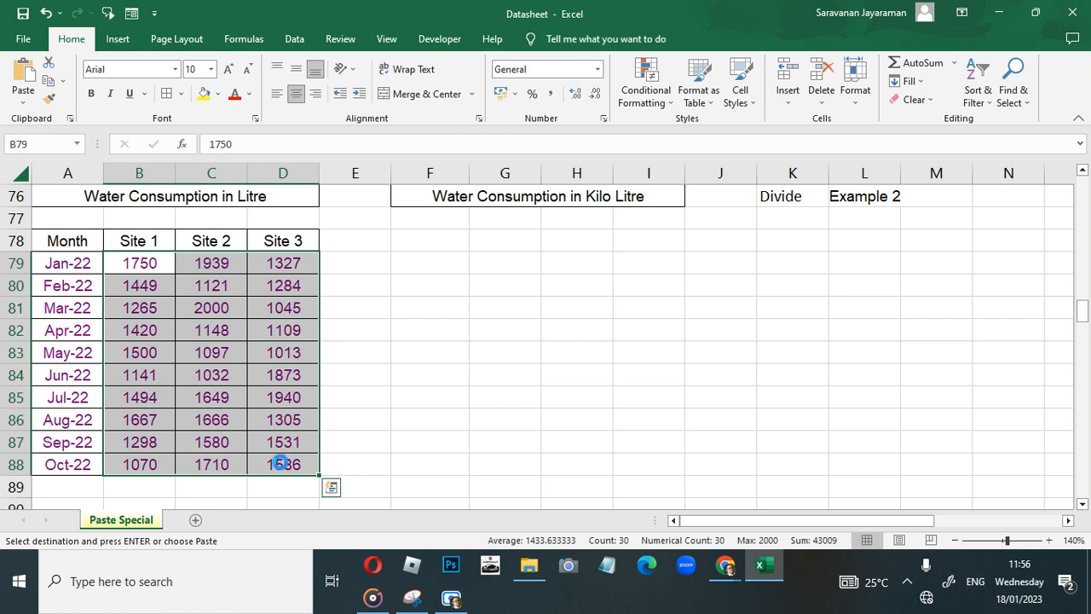
key("ctrl+c")
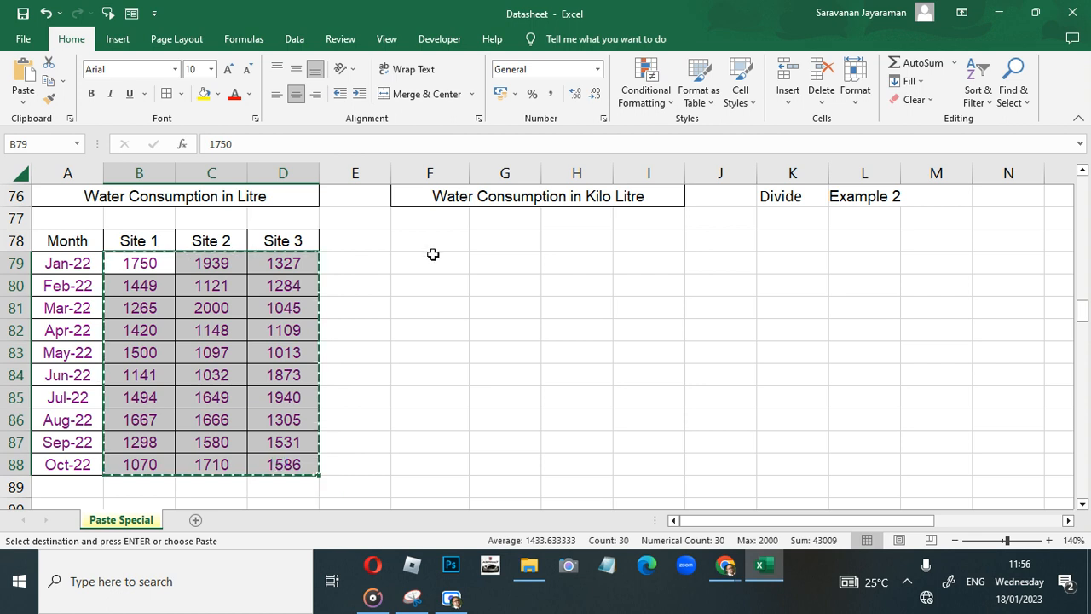
left_click(81, 226)
scroll(81, 226, "down", 2)
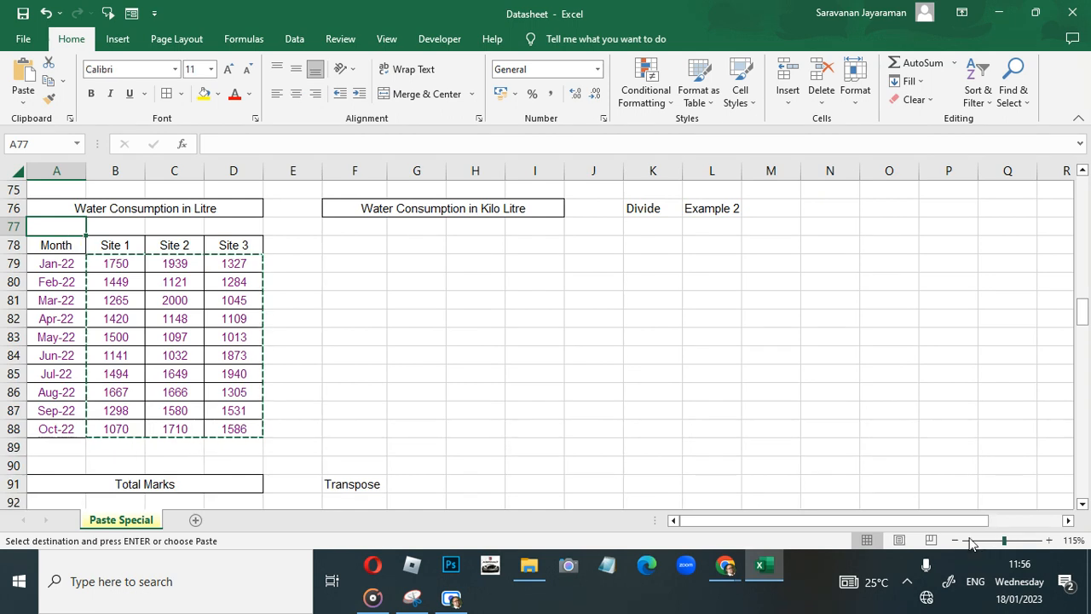
left_click(956, 540)
left_click(956, 540)
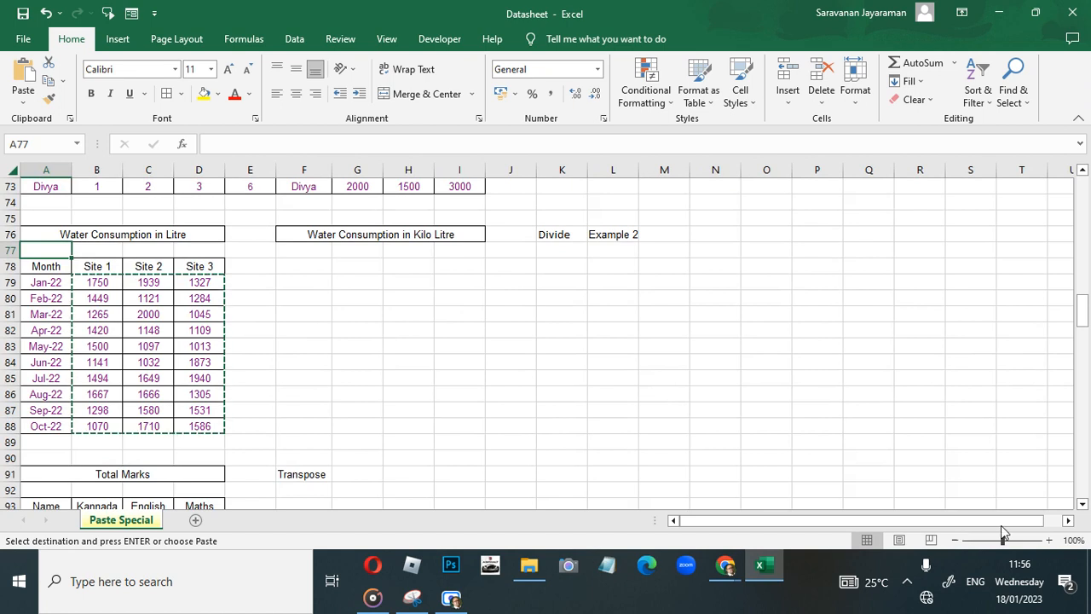
left_click(1049, 541)
left_click(1048, 540)
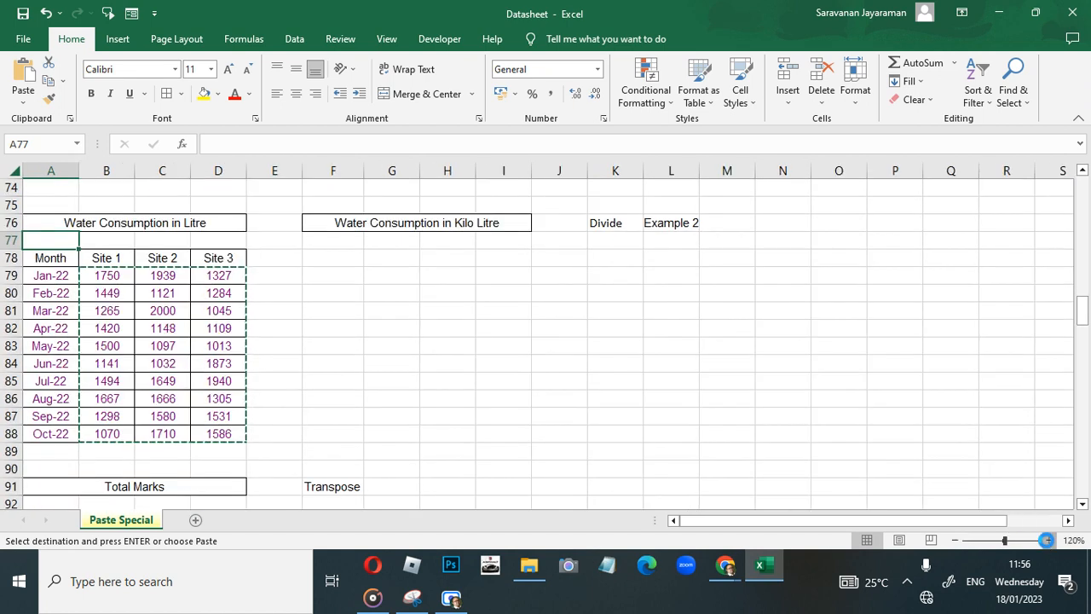
left_click(1048, 540)
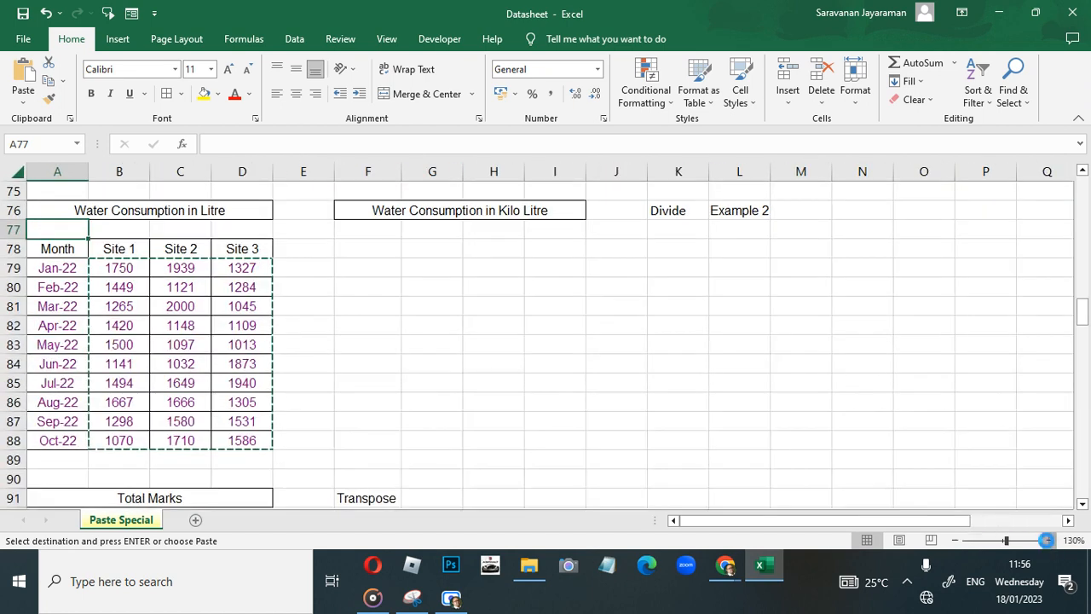
left_click(1048, 540)
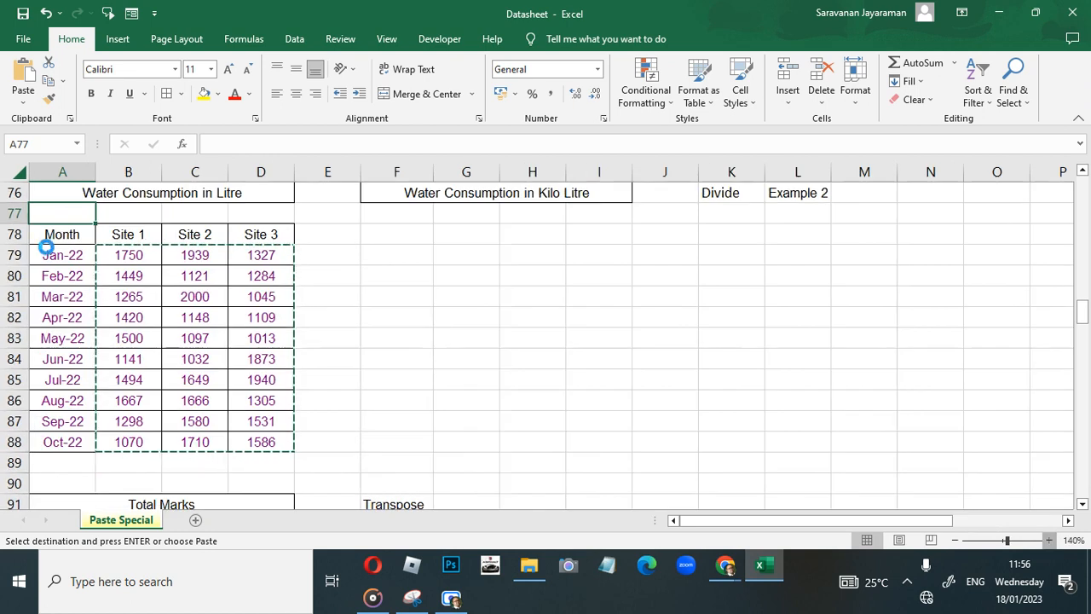
scroll(47, 247, "up", 2, "ctrl")
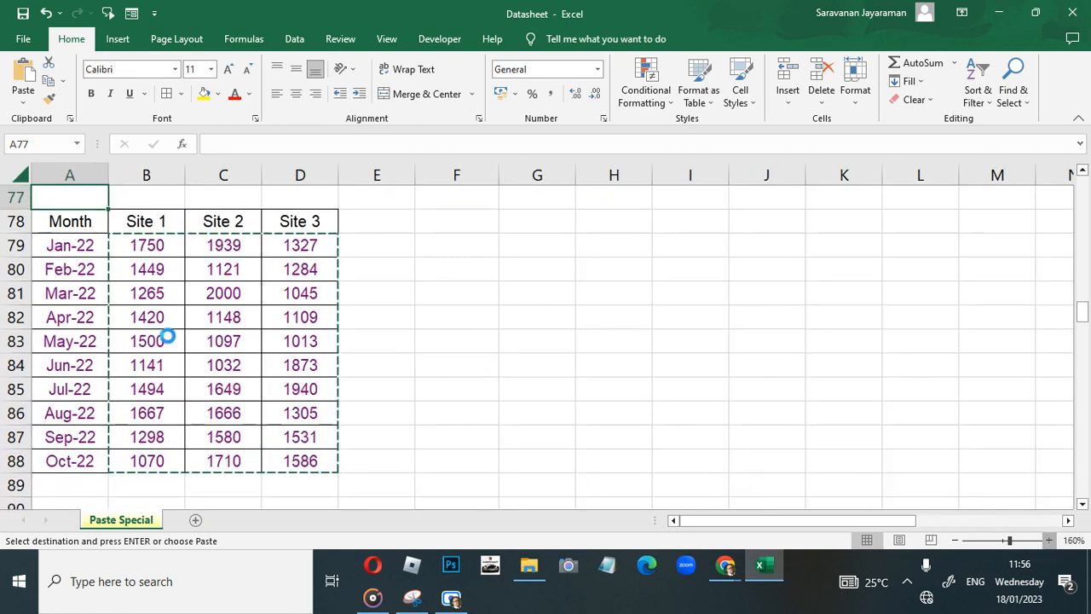
left_click(73, 249)
left_click(451, 597)
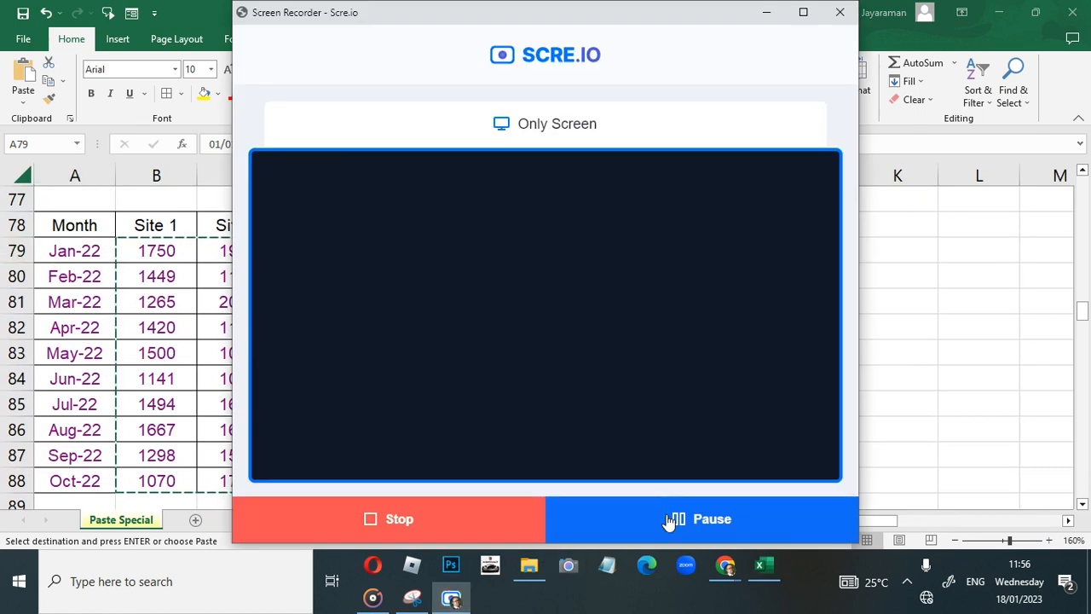
left_click(672, 520)
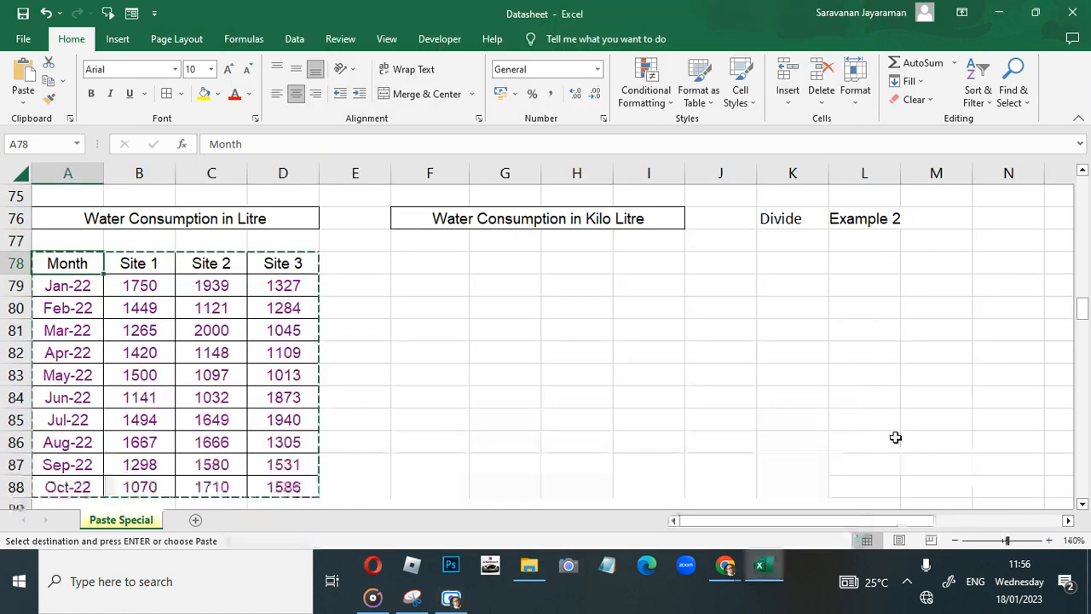
Paste the copied litre table A78:D88 at F78 and enter the conversion factor 1000 in cell J79
left_click(436, 262)
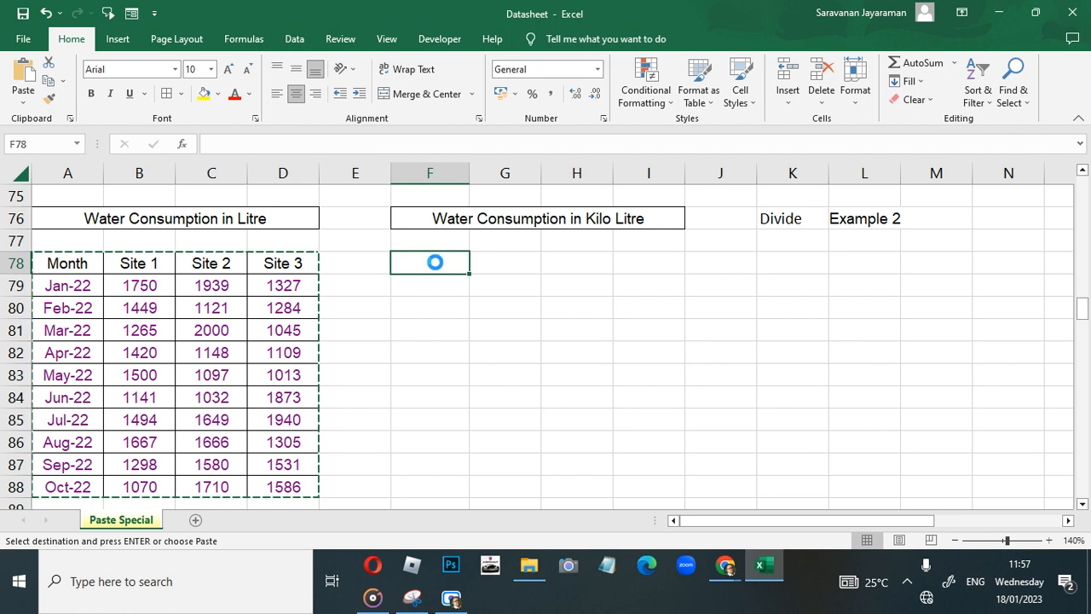
key("Return")
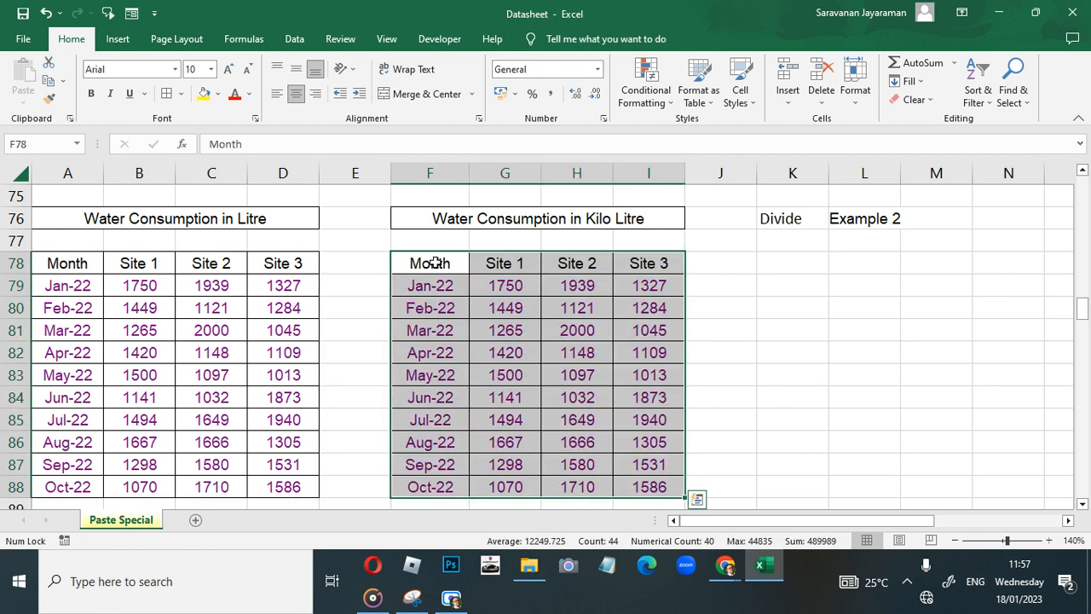
left_click(733, 289)
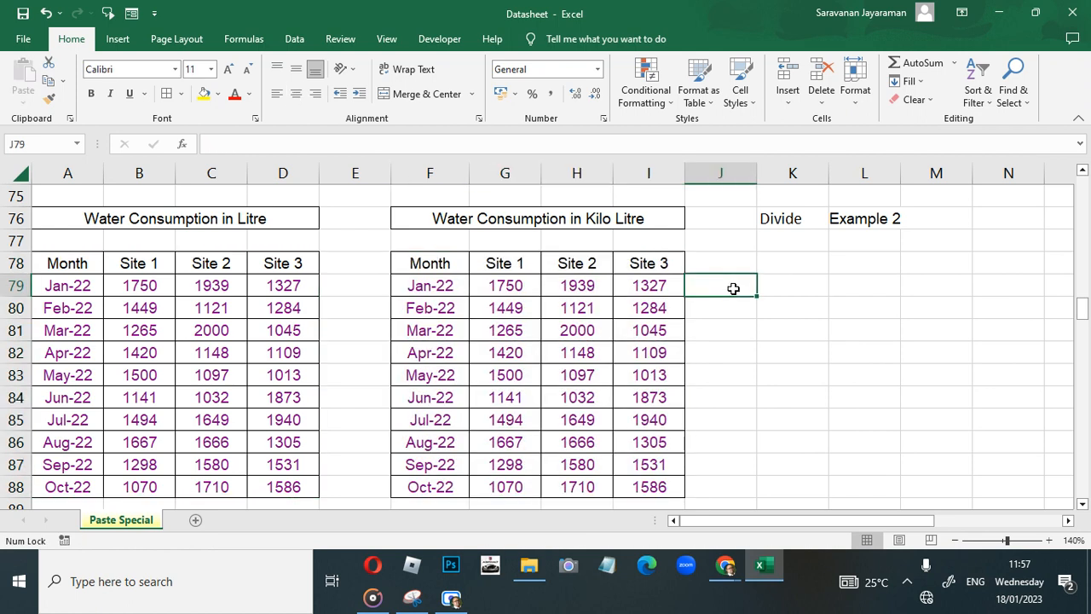
type("1000")
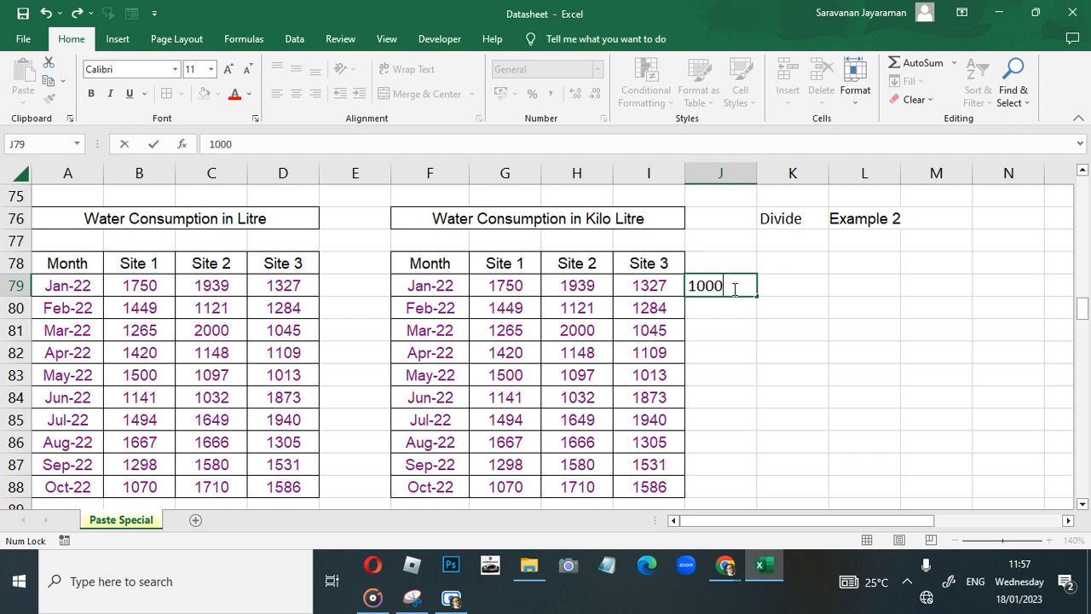
key("Return")
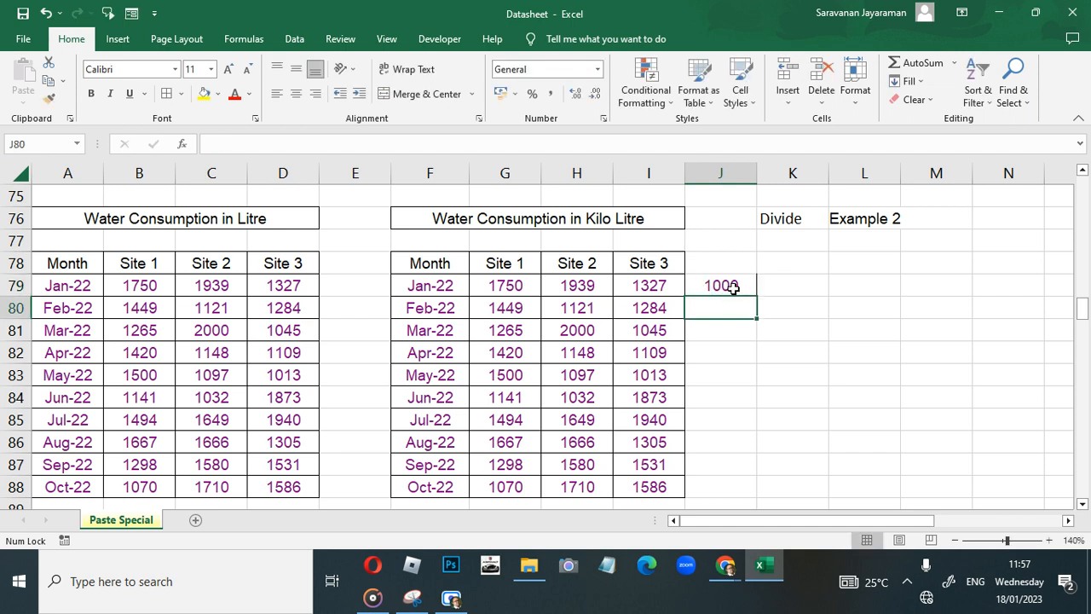
Copy the conversion factor in cell J79
left_click(733, 289)
key("ctrl+c")
key("Left")
key("Left")
key("Left")
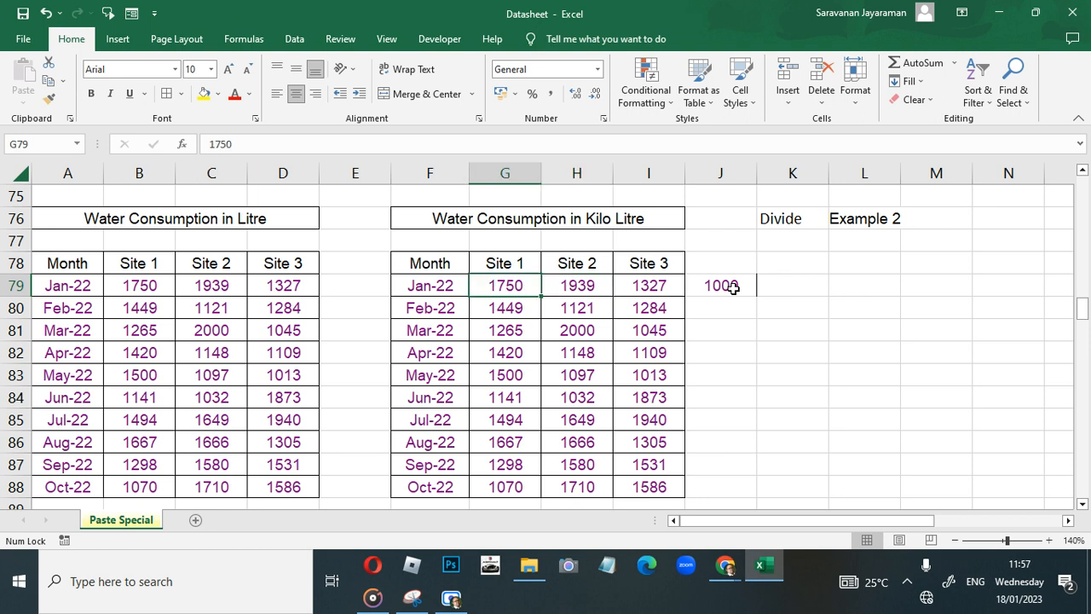
key("Right")
key("Right")
key("Right")
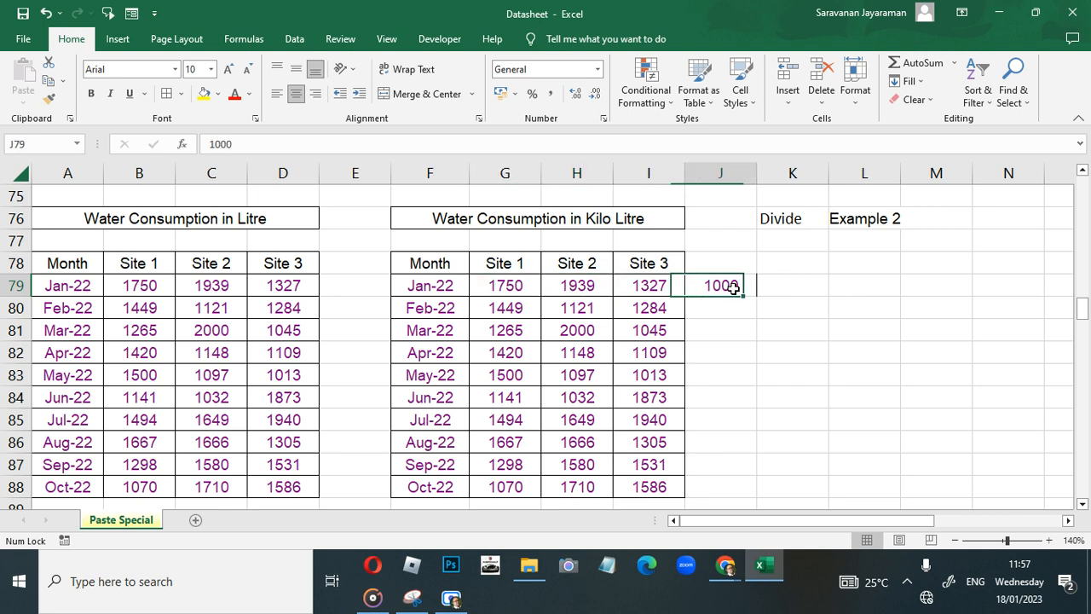
key("ctrl+c")
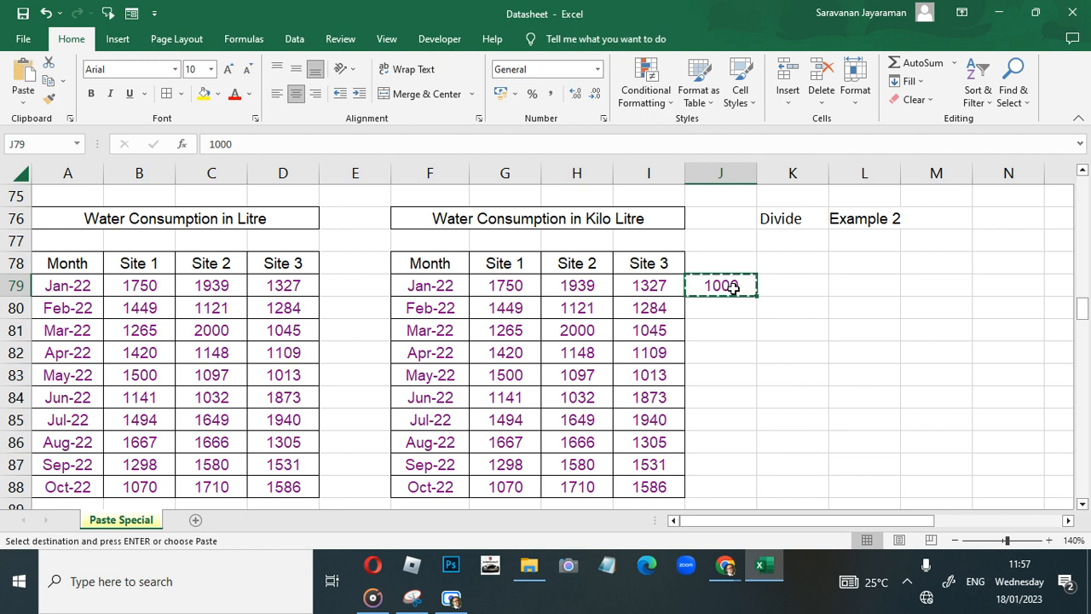
Divide the Site 1 to Site 3 values in G79:I88 by the copied 1000 using the Paste Special Divide operation
key("Left")
key("Left")
key("Left")
key("shift+Right")
key("shift+Right")
key("shift+Down")
key("shift+Down")
key("shift+Down")
key("shift+Down")
key("shift+Down")
key("shift+Down")
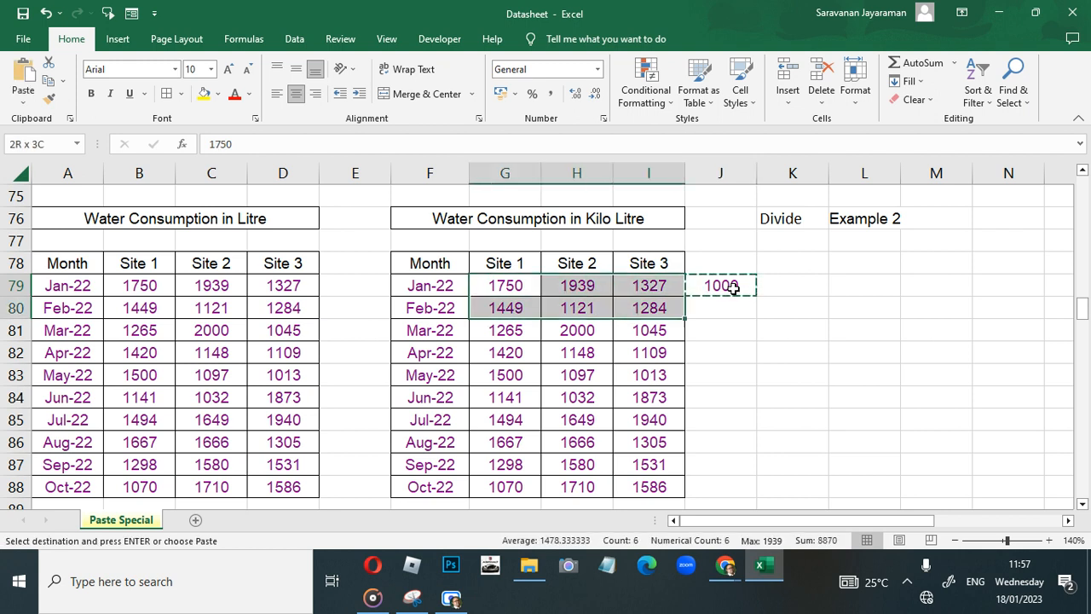
key("shift+Down")
key("shift+Down")
key("shift+Down")
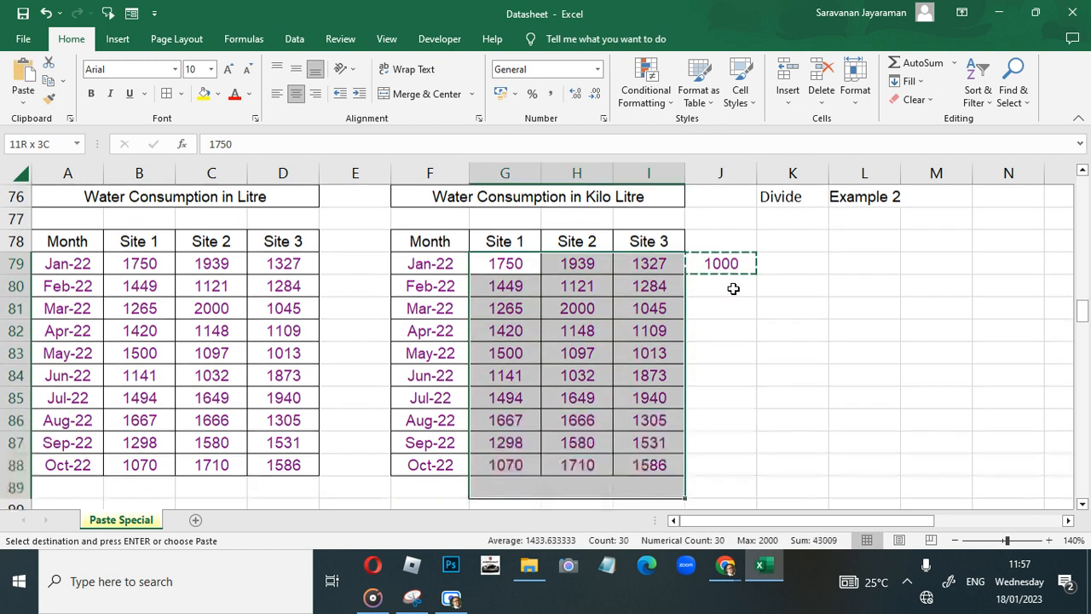
key("alt")
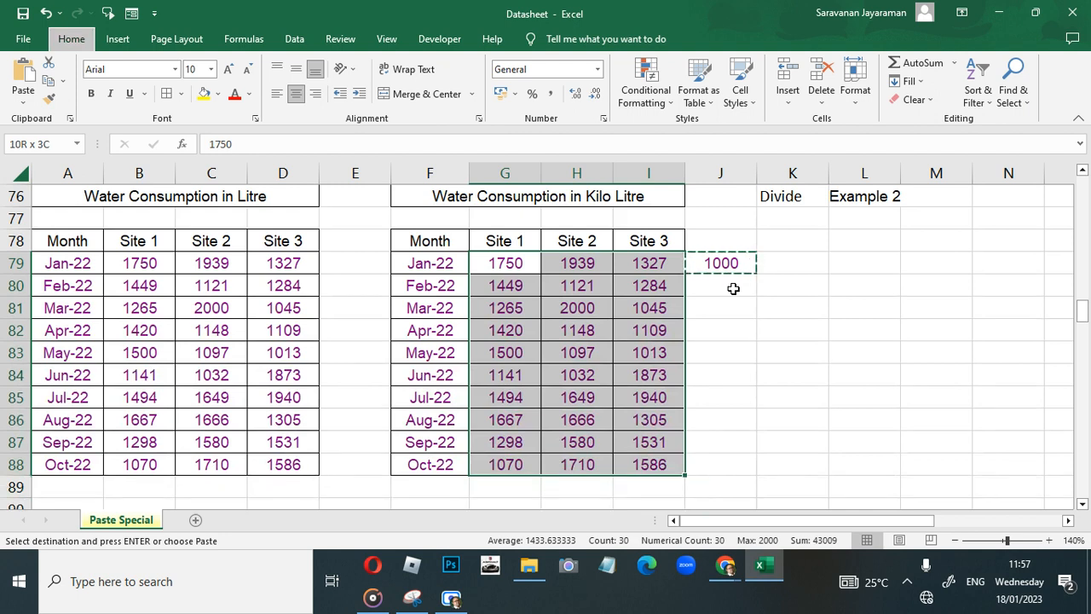
key("ctrl+alt+v")
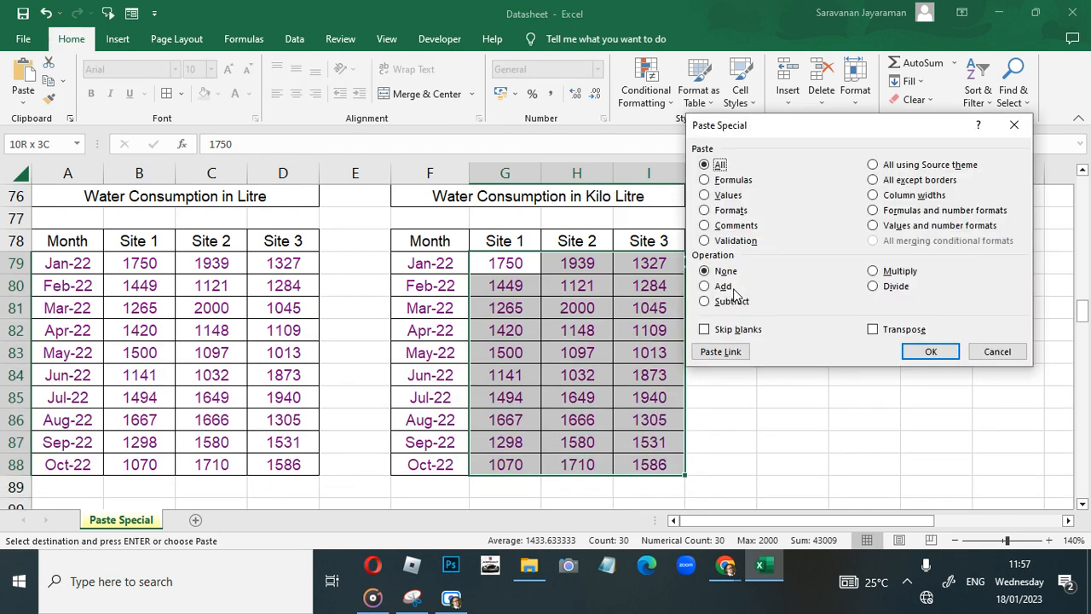
left_click(874, 287)
key("Return")
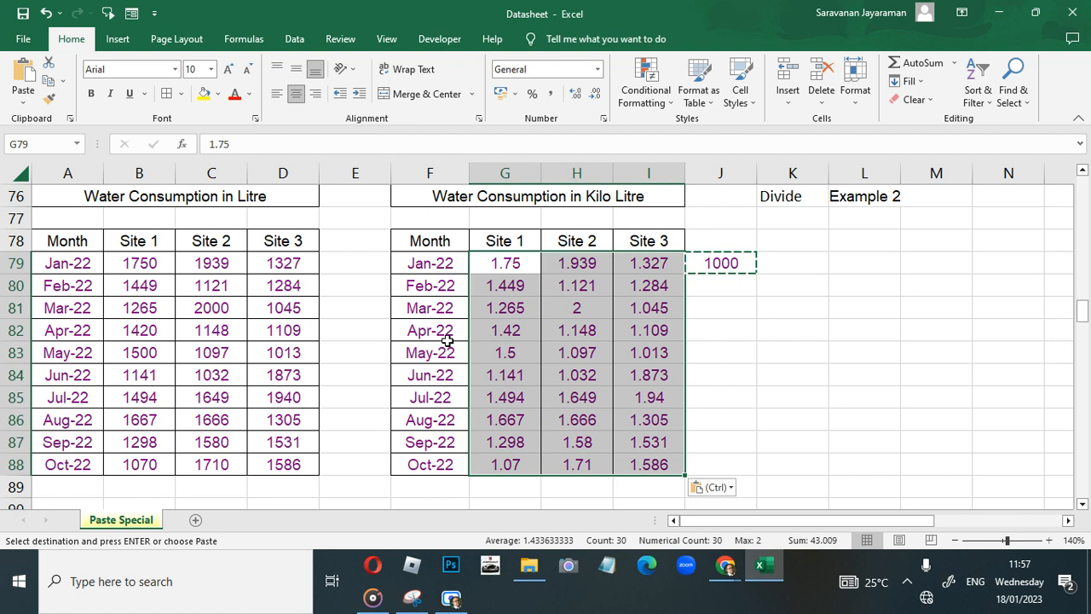
Compare the Water Consumption in Kilo Litre values with the litre table month by month, ending below the Oct-22 row
key("Left")
key("Home")
key("Down")
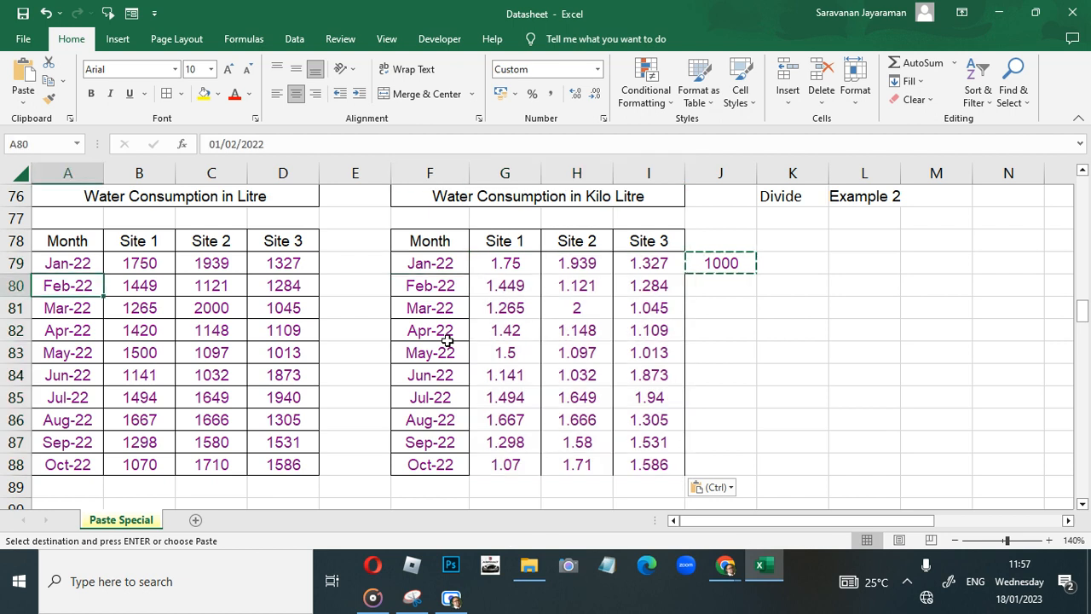
key("Down")
key("Down")
key("Down")
key("Down")
key("Down")
key("Down")
key("Down")
key("Down")
key("Down")
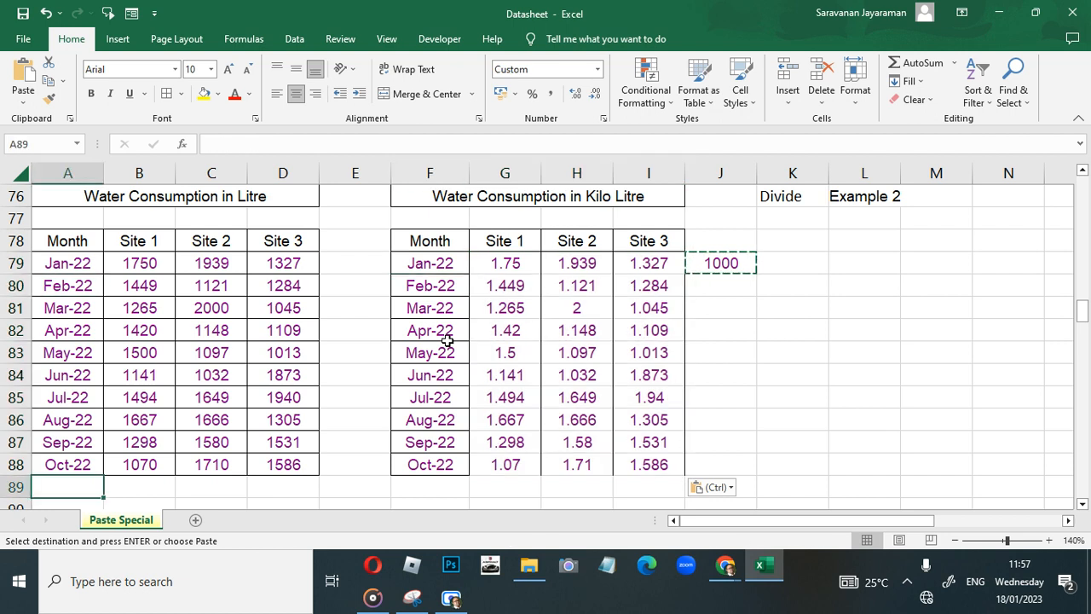
Copy the Total Marks table in A93:D103
key("Down")
key("Down")
key("Down")
key("Down")
key("Down")
key("Down")
key("Down")
key("Down")
key("Down")
key("Down")
key("Down")
key("Down")
key("Down")
key("Down")
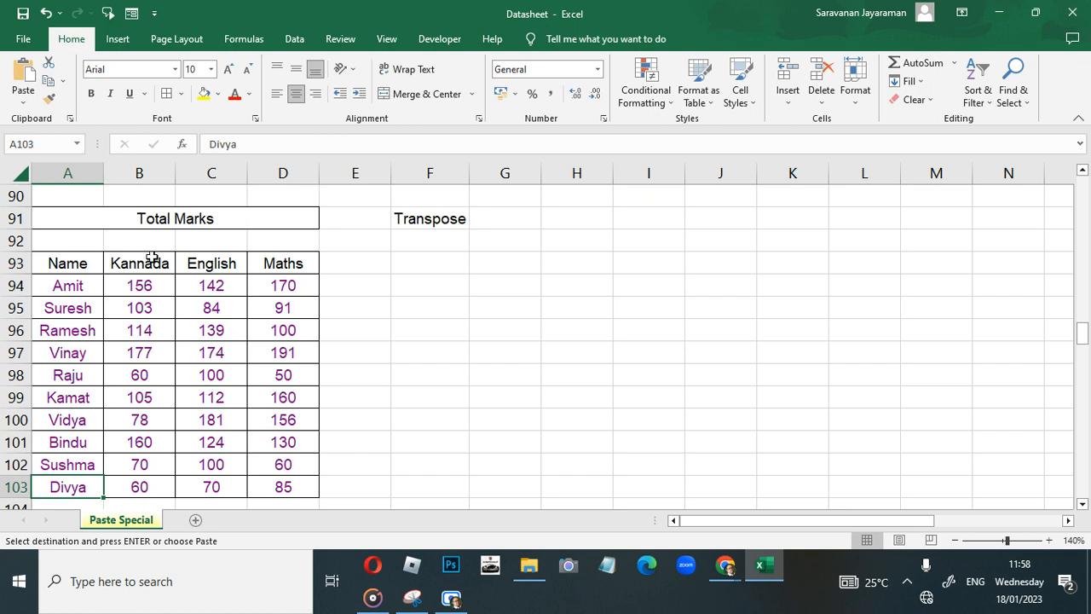
left_click(68, 266)
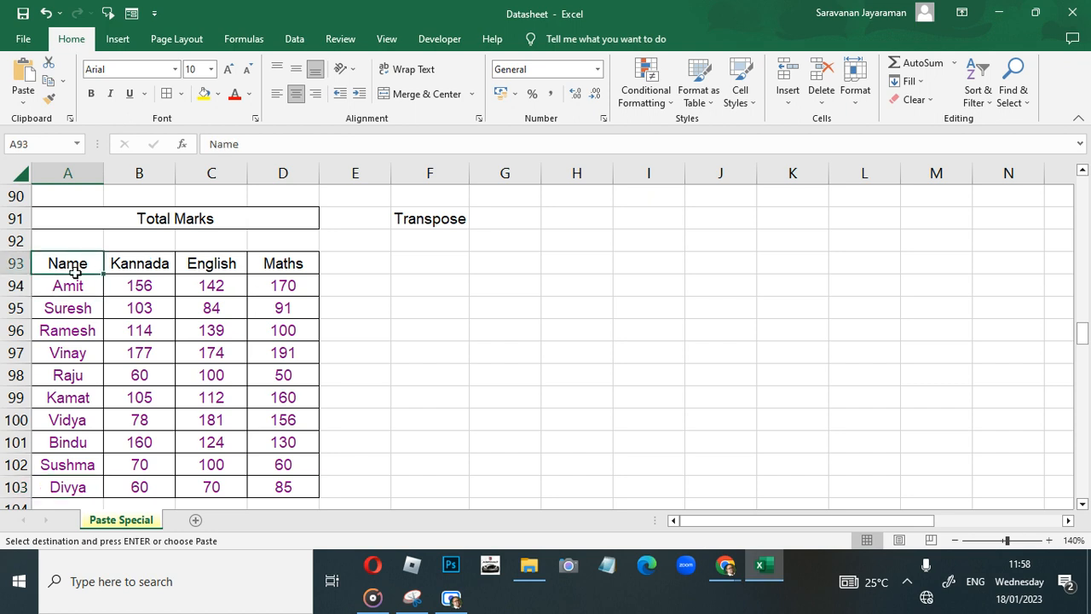
left_click_drag(75, 271, 263, 479)
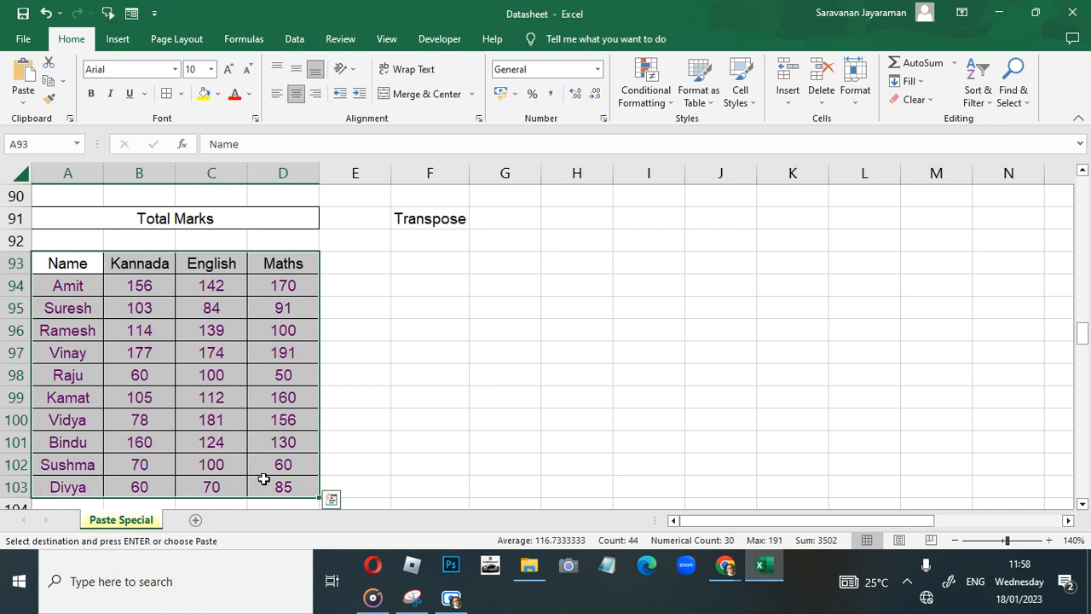
Paste the copied Total Marks table at F93 using Paste Special with the Transpose option
left_click(417, 264)
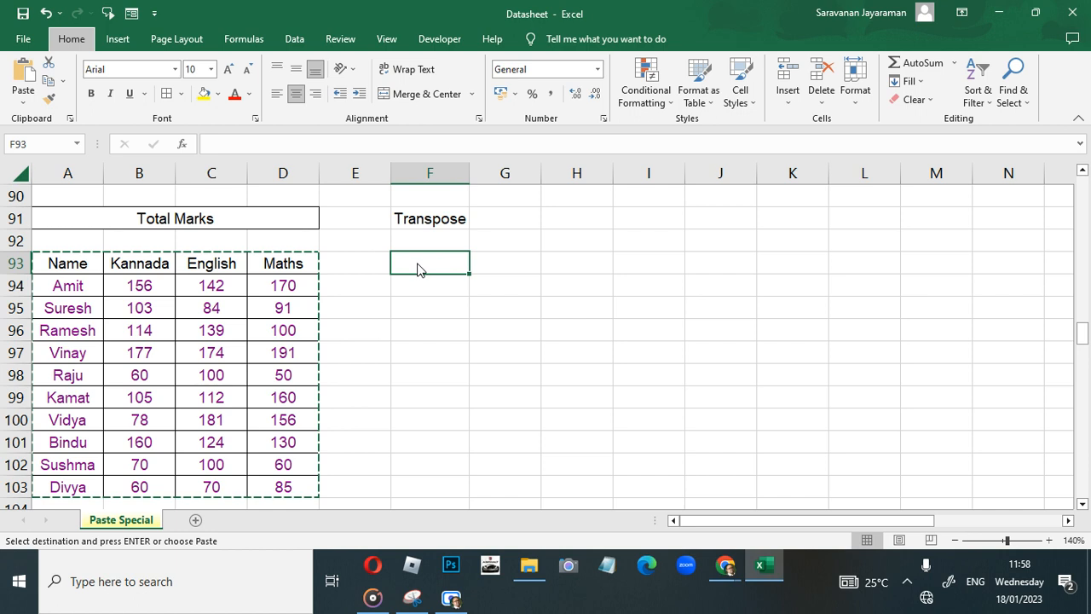
key("ctrl+alt+v")
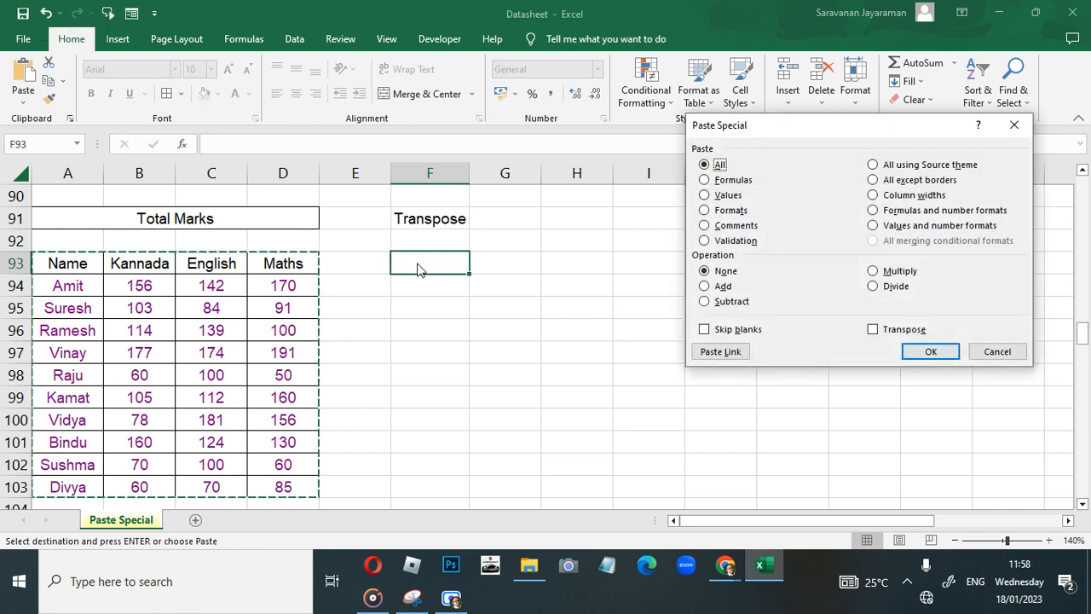
left_click(872, 334)
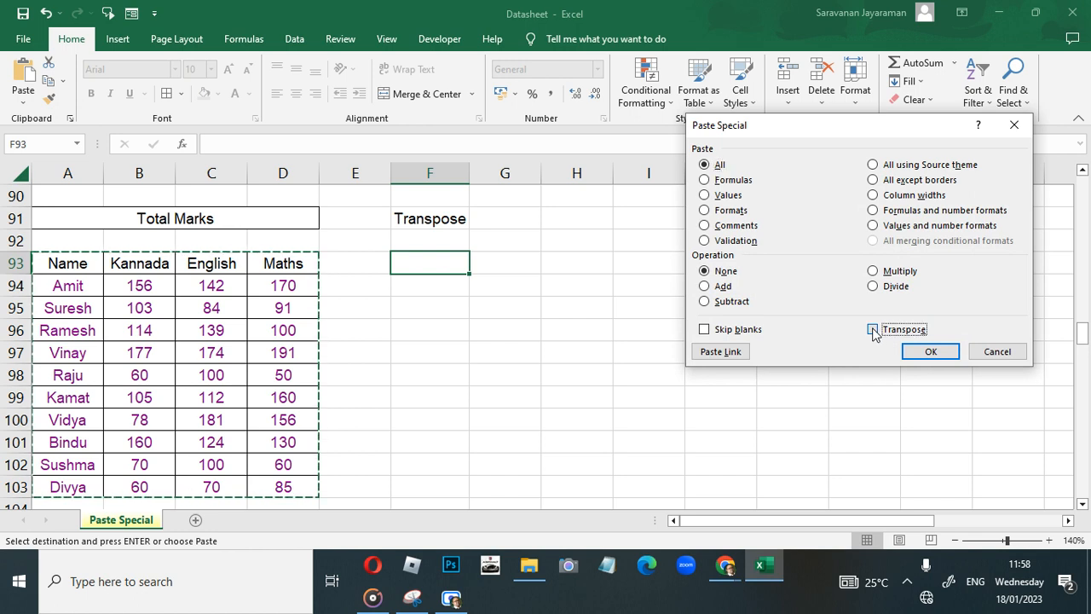
left_click(928, 351)
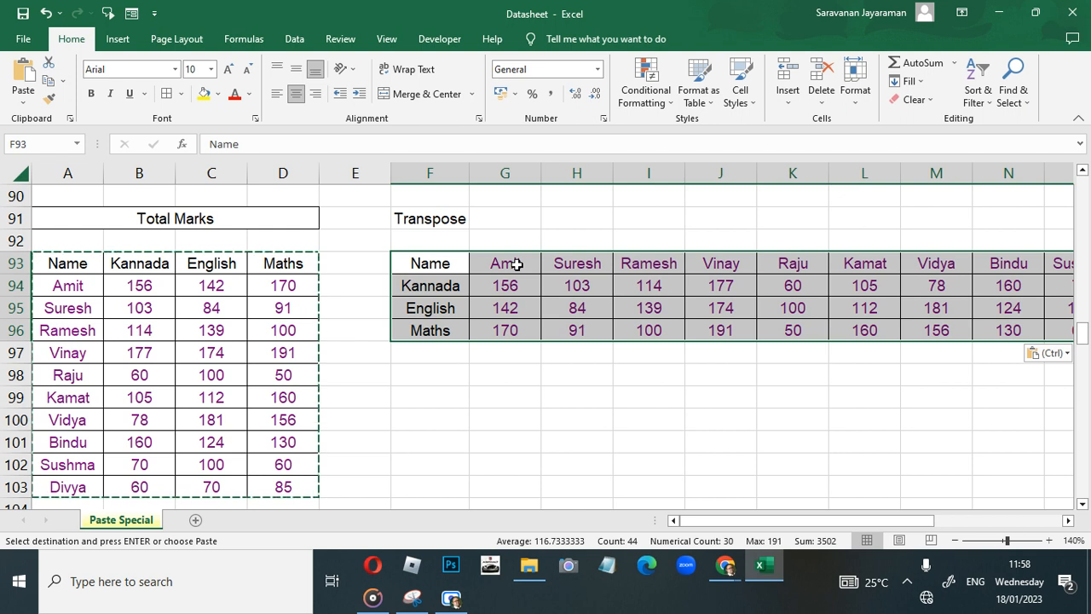
Go through the names in the Total Marks table and view the 1st and 2nd Semister tables in rows 106 to 118
left_click(55, 264)
key("Down")
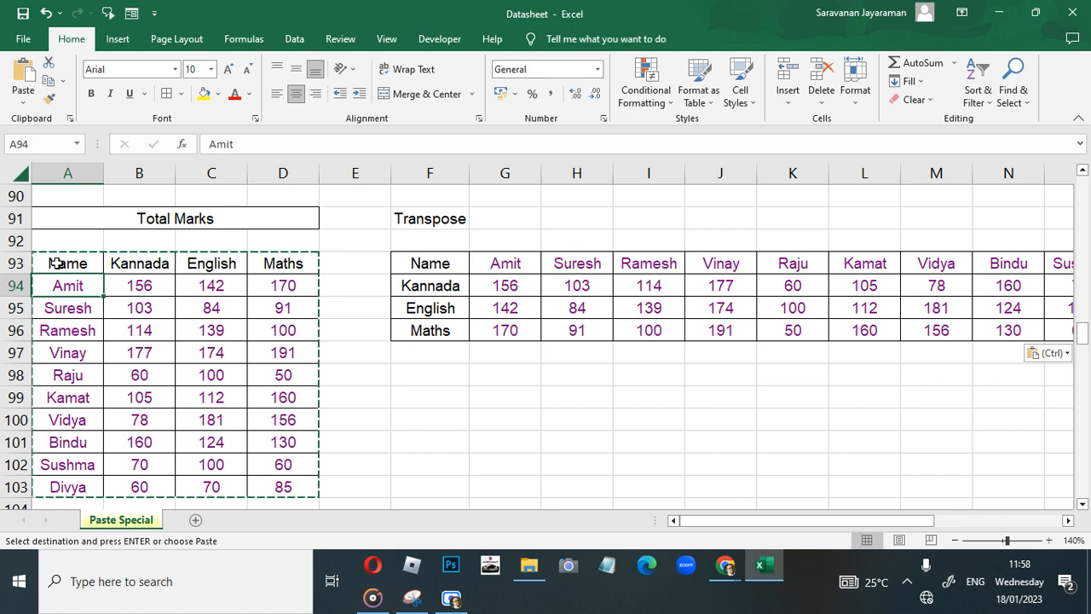
key("Down")
key("Down")
key("Down")
key("Down")
key("Down")
key("Down")
key("Down")
key("Down")
key("Down")
key("Down")
key("Down")
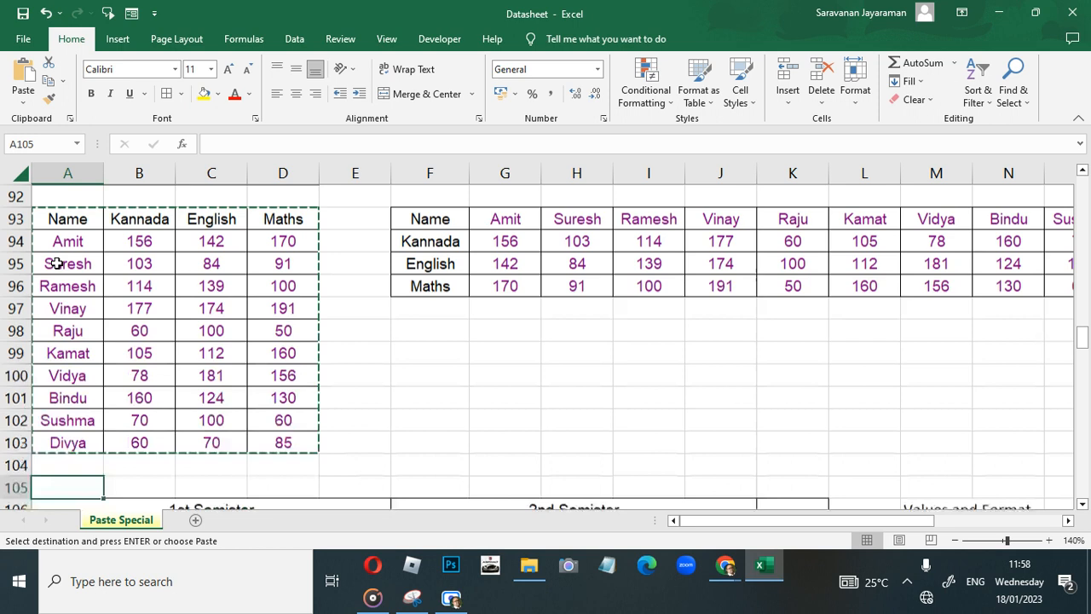
key("Down")
key("Down")
key("Down")
key("Down")
key("Down")
key("Down")
key("Down")
key("Down")
key("Down")
key("Down")
key("Down")
key("Down")
key("Down")
key("Down")
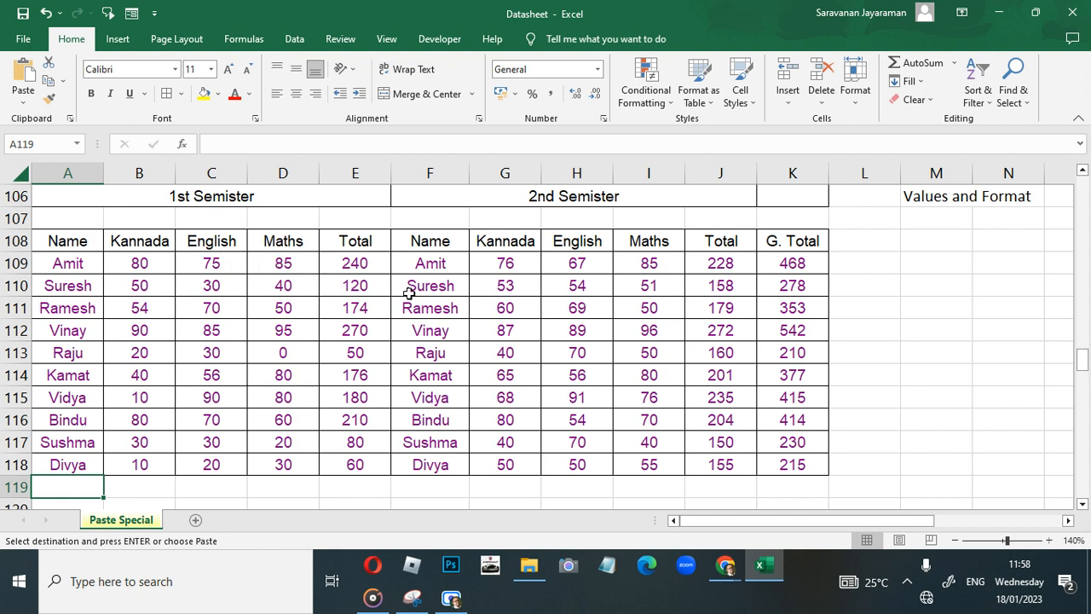
left_click(450, 598)
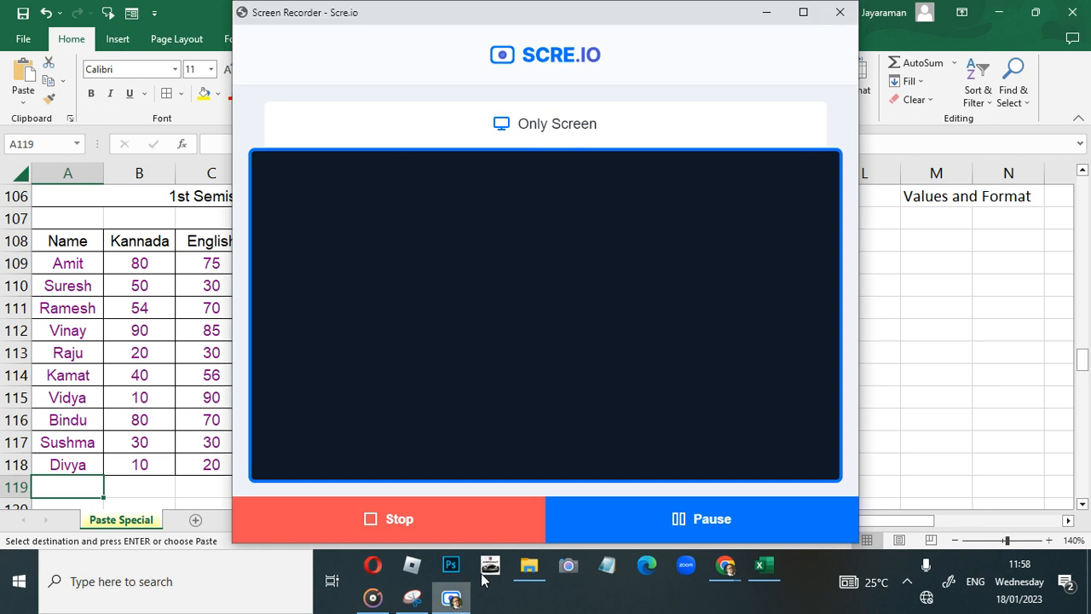
left_click(632, 527)
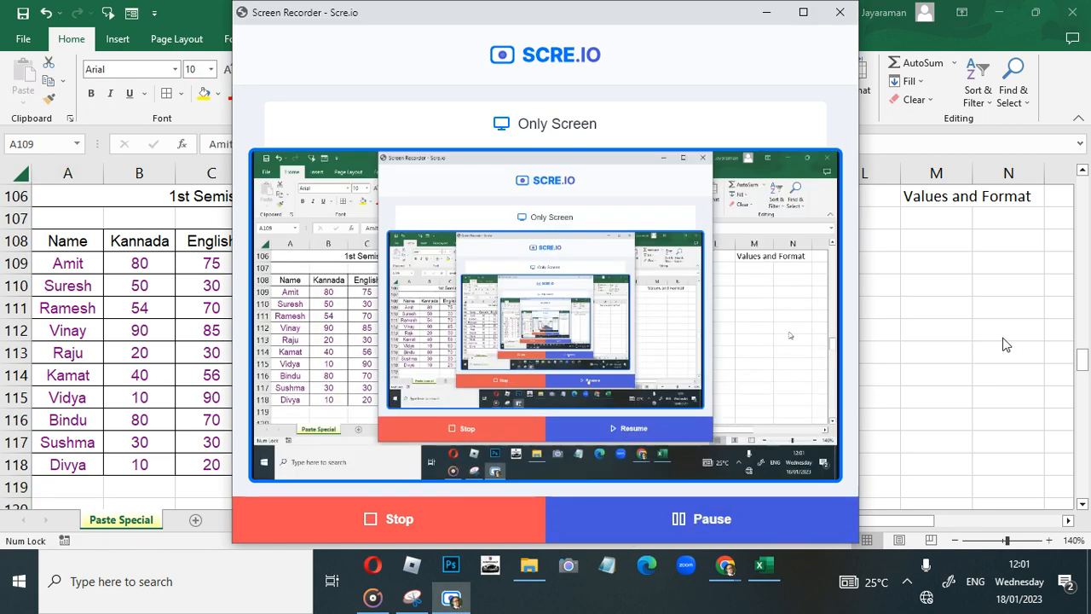
left_click(1003, 339)
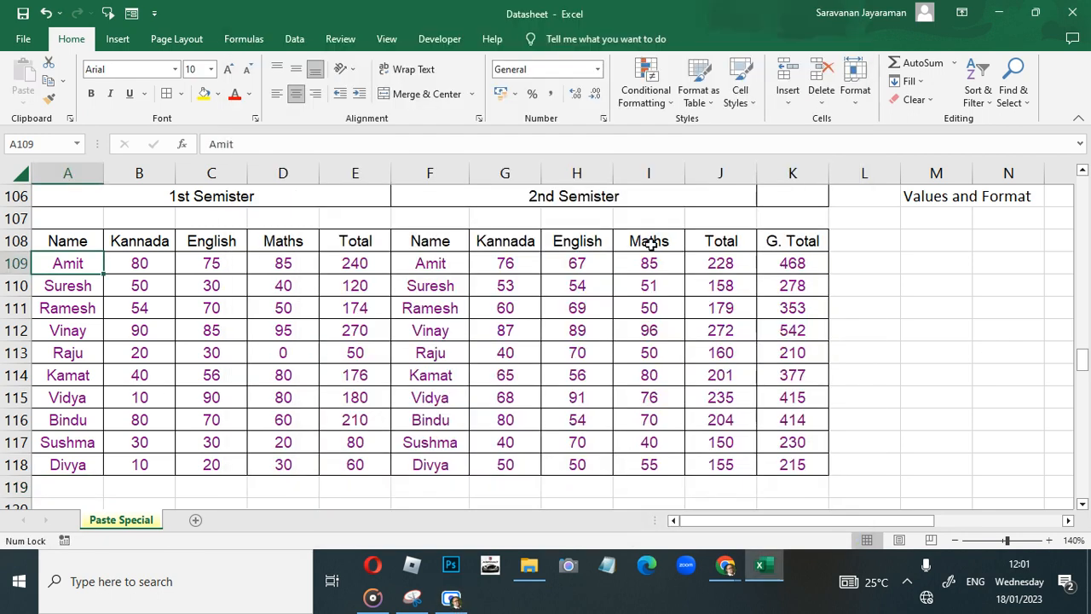
Check the formulas behind the 2nd Semister Total in J109 and the G. Total in K109, ending at cell M108
left_click(706, 257)
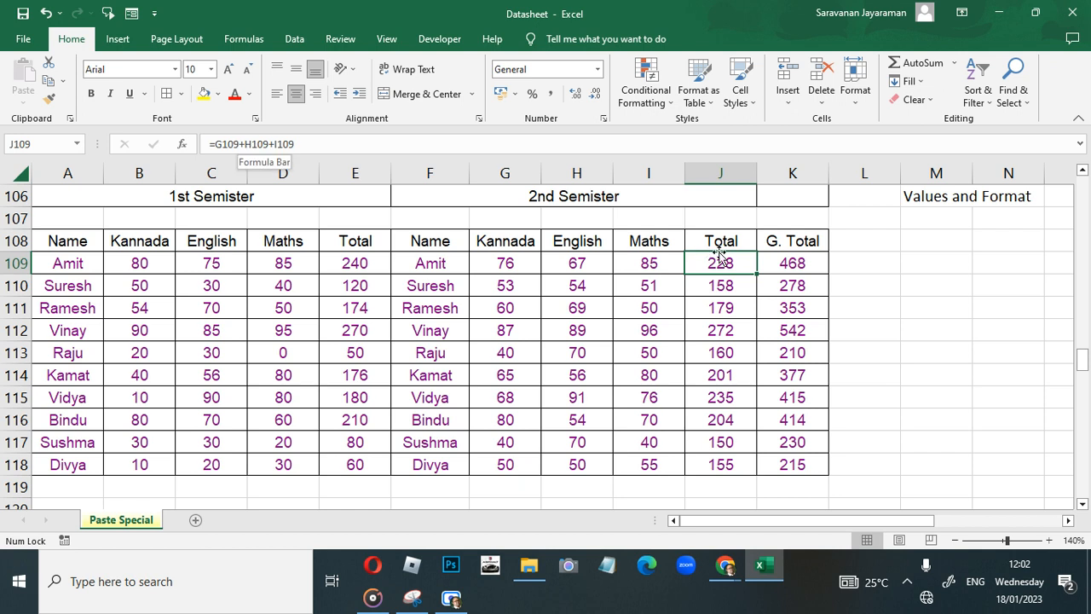
key("Right")
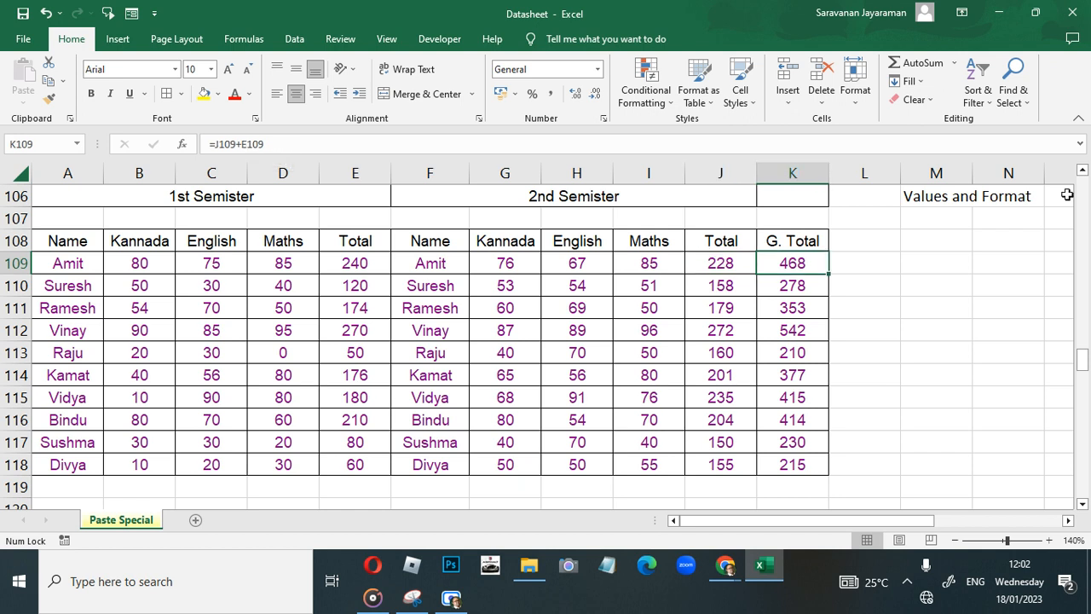
left_click(951, 244)
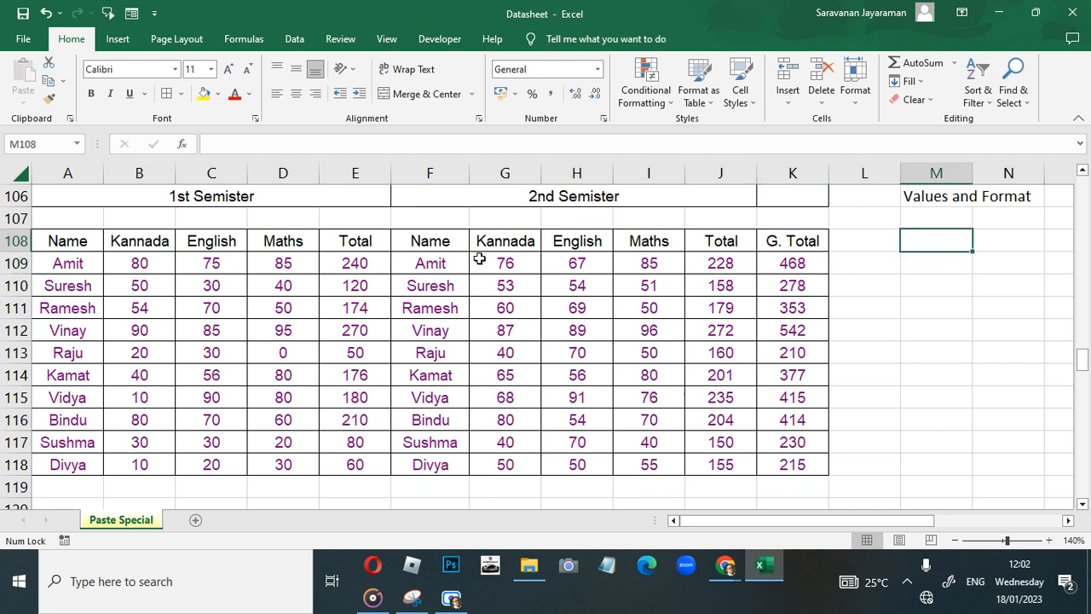
Copy the 2nd Semister table F108:K118 and paste it at M108 using the Paste Special Values option
left_click_drag(418, 241, 795, 468)
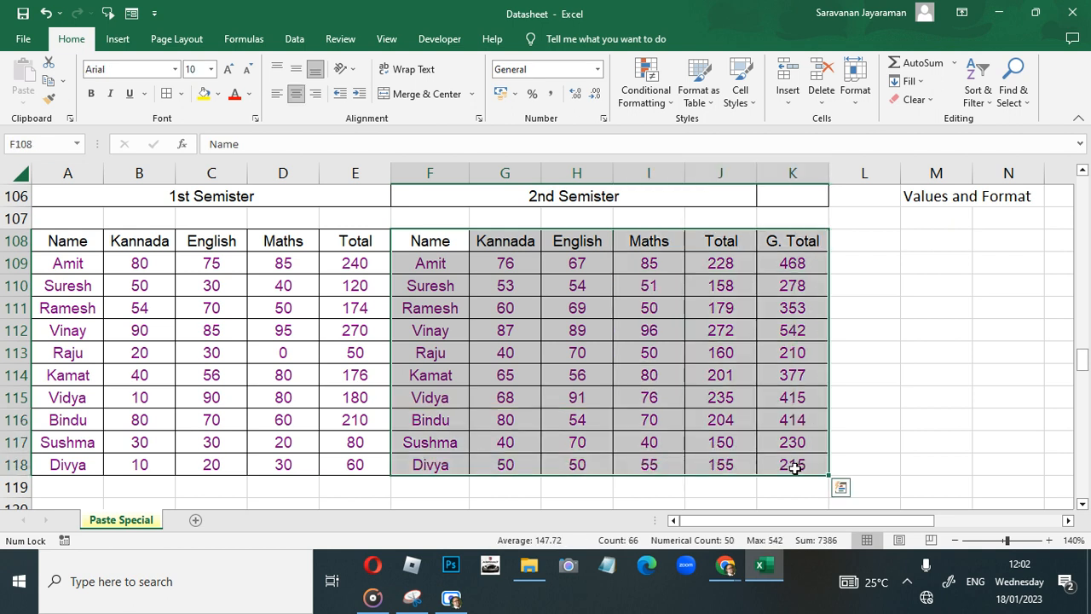
key("ctrl+c")
key("Right")
key("Right")
key("Right")
key("Right")
key("Right")
key("Right")
key("Right")
key("Right")
key("Right")
key("Right")
key("Left")
key("Left")
key("Left")
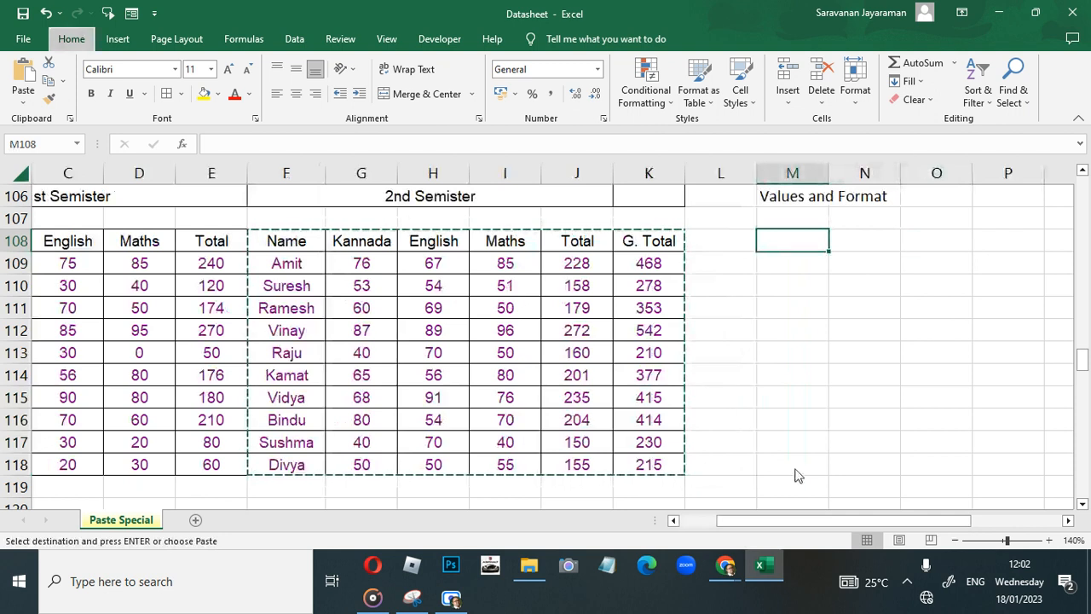
key("ctrl+alt+v")
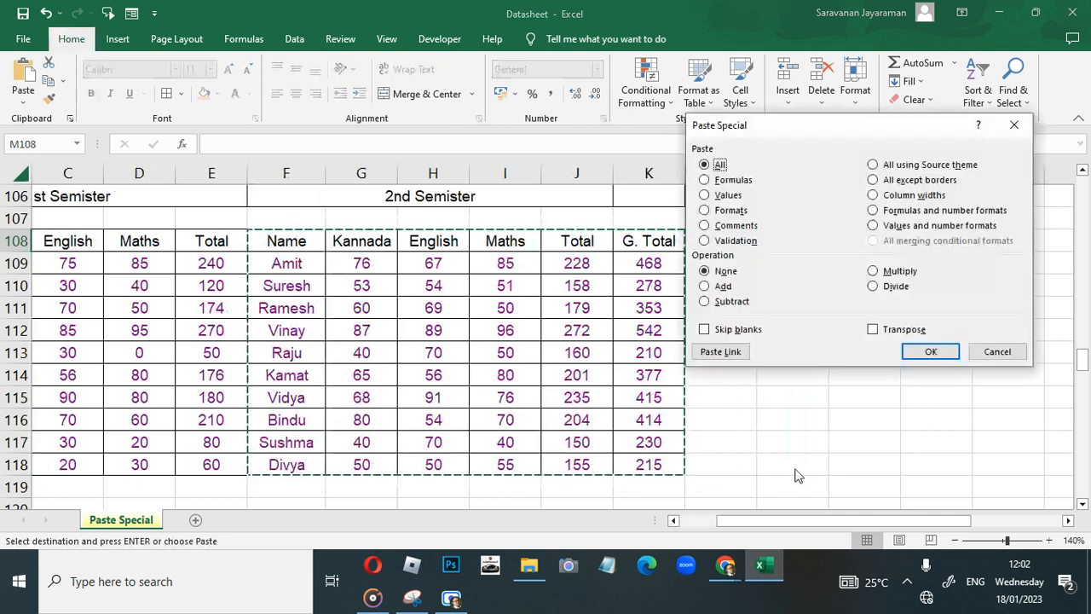
left_click(705, 198)
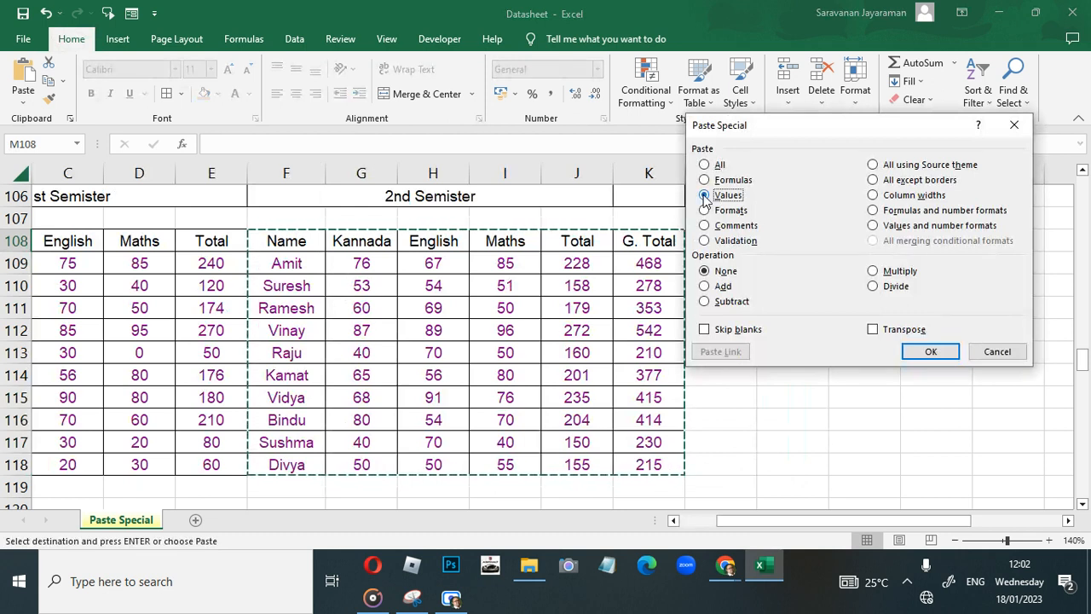
key("Return")
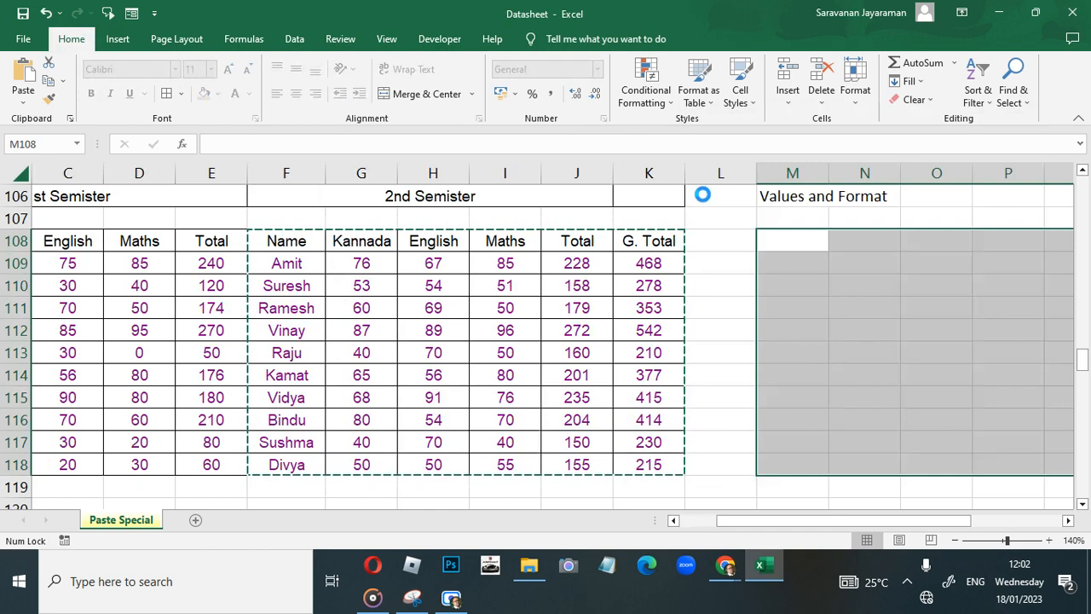
Examine the pasted table in M108:R118 and check whether the Total in Q109 holds a value or a formula
left_click_drag(935, 441, 936, 464)
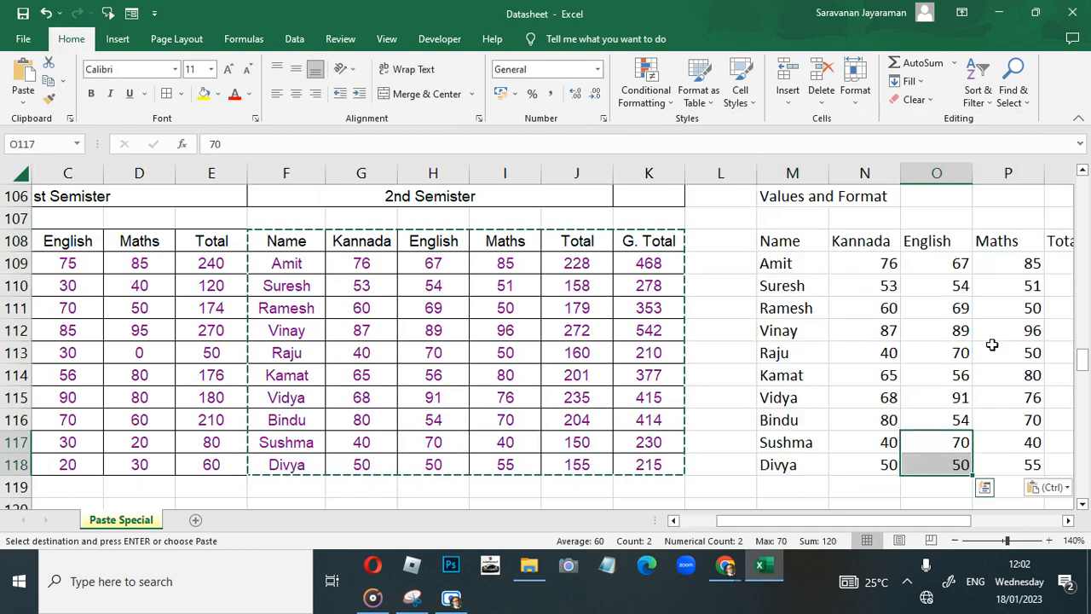
left_click(992, 346)
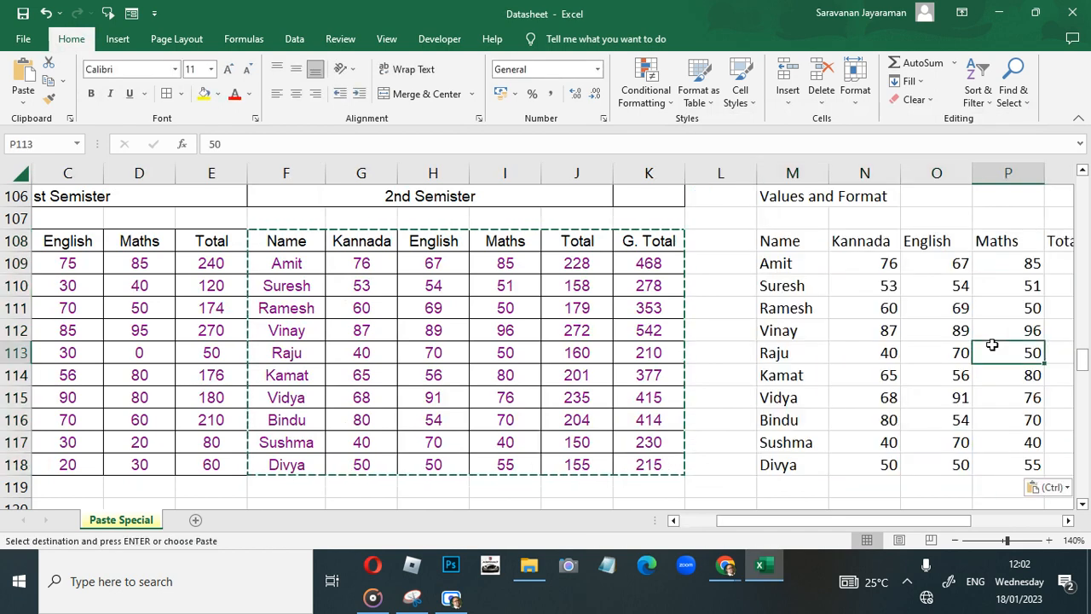
key("Right")
key("Right")
key("Right")
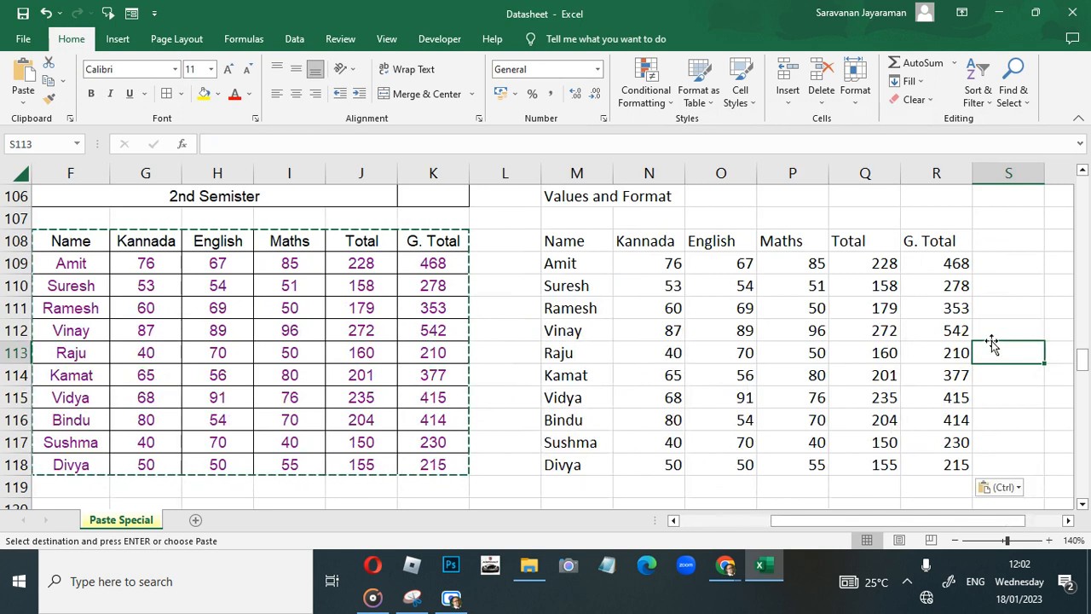
left_click(881, 265)
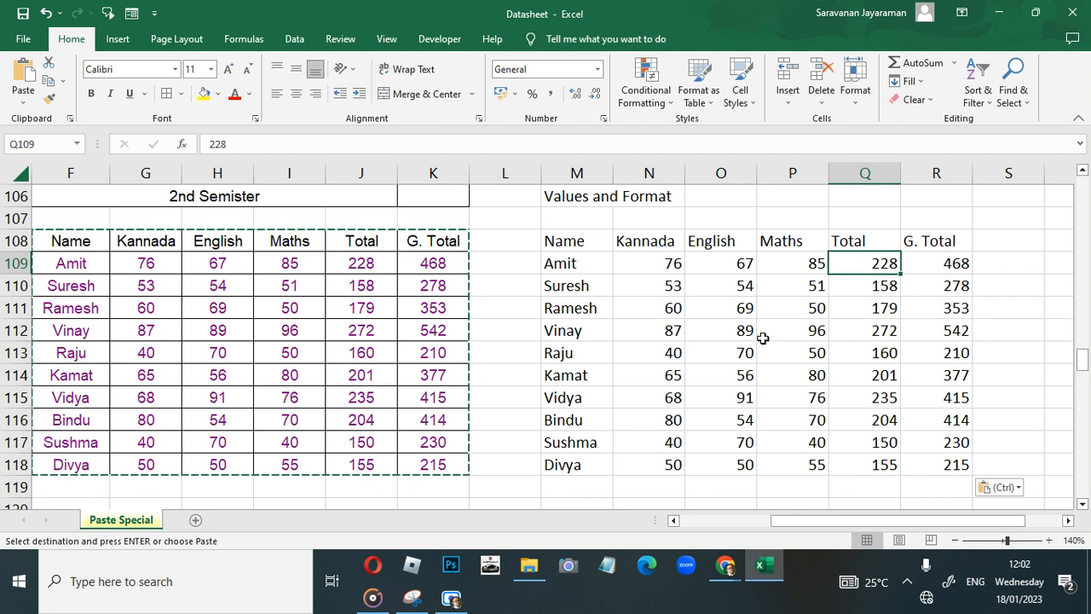
Apply the copied table's formatting to the pasted values from M108 using the Paste Special Formats option
left_click(579, 242)
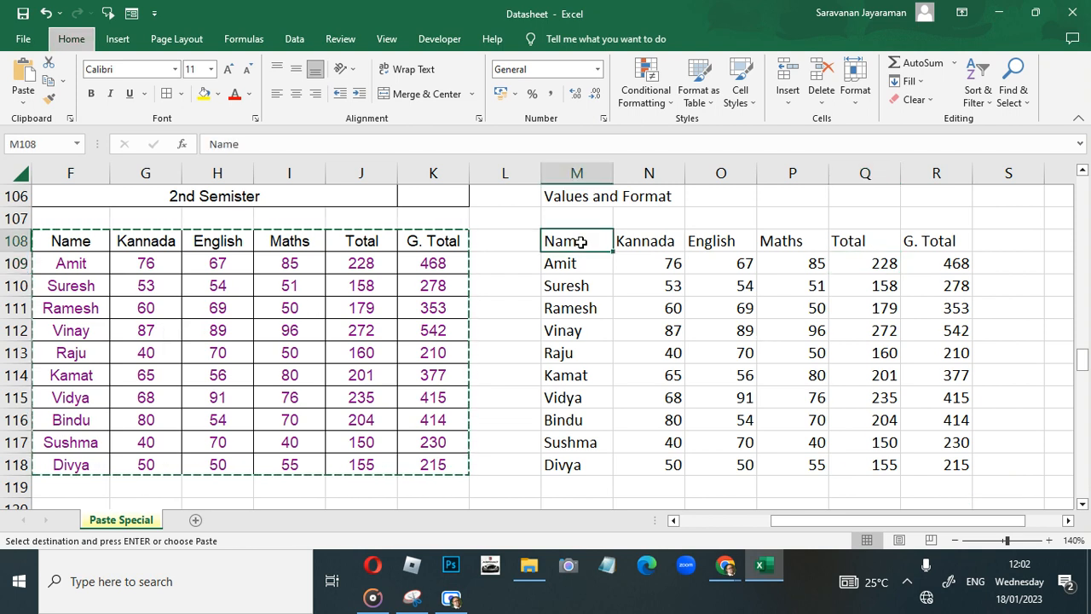
key("ctrl+alt+v")
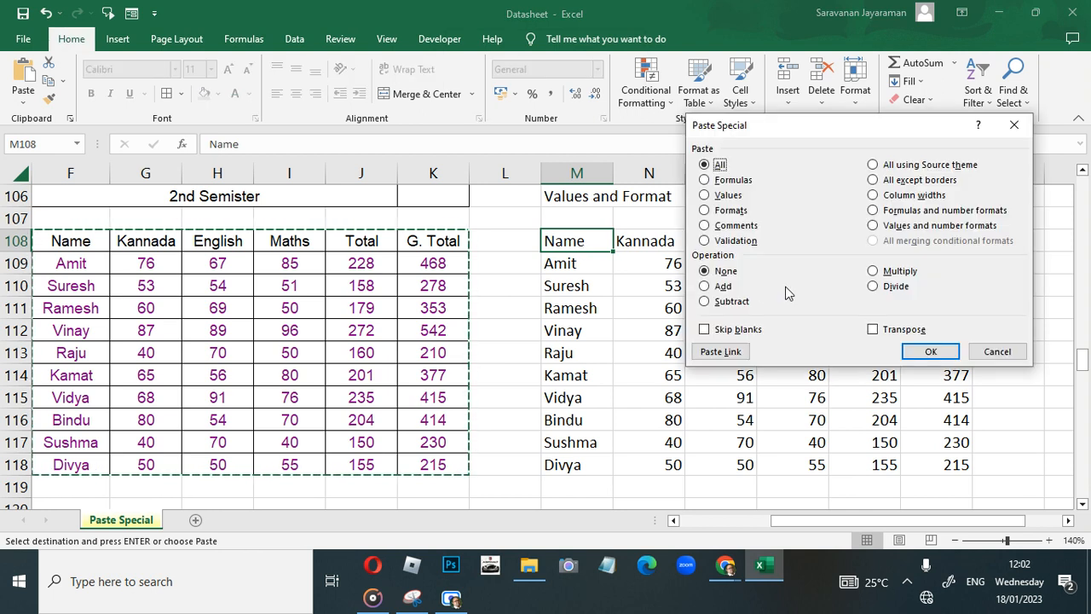
left_click(705, 211)
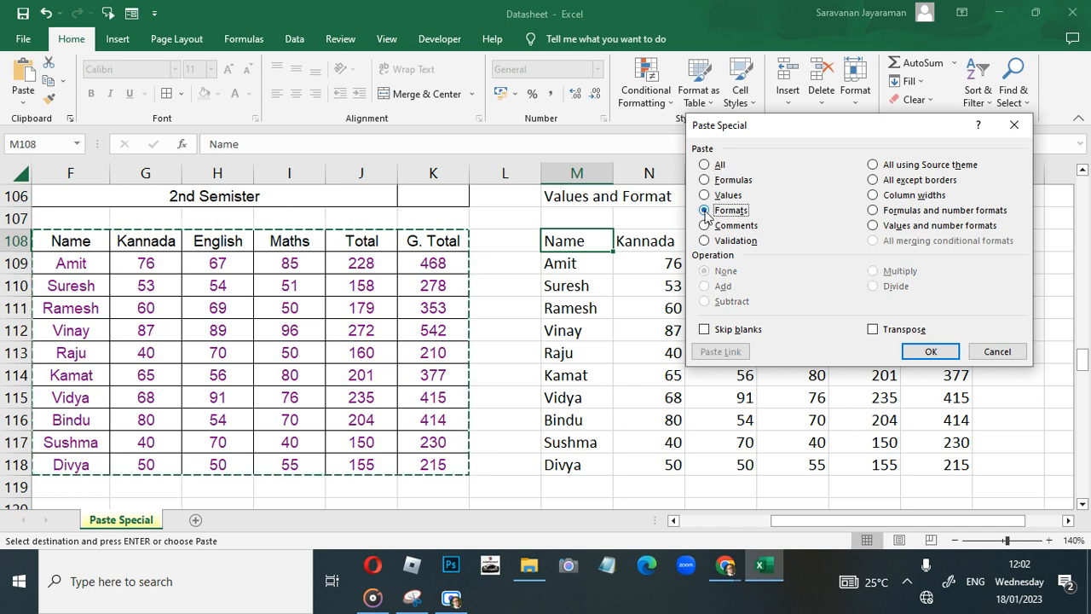
key("Return")
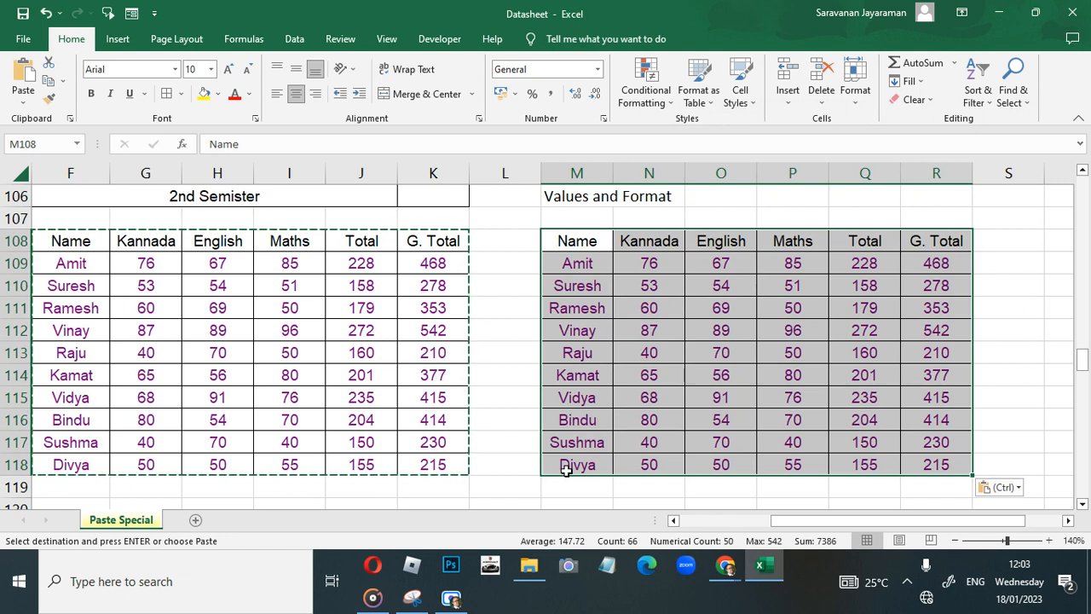
left_click(445, 592)
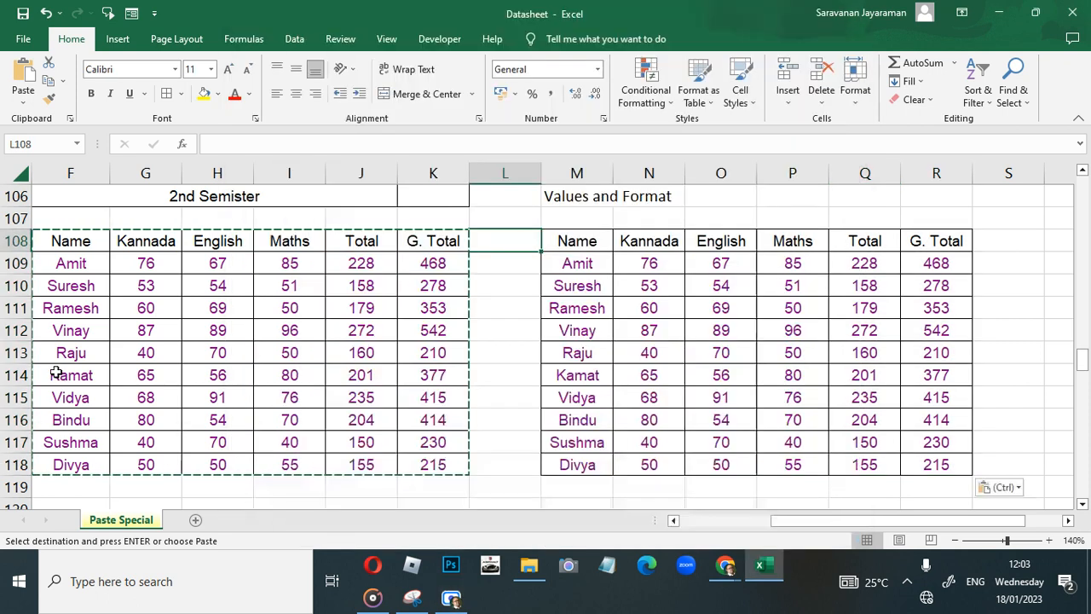
Return to column A and view the 1st and 2nd Semister tables of the Format example starting at row 121
key("Left")
key("Left")
key("Left")
key("Left")
key("Left")
key("Left")
key("Left")
key("Left")
key("Left")
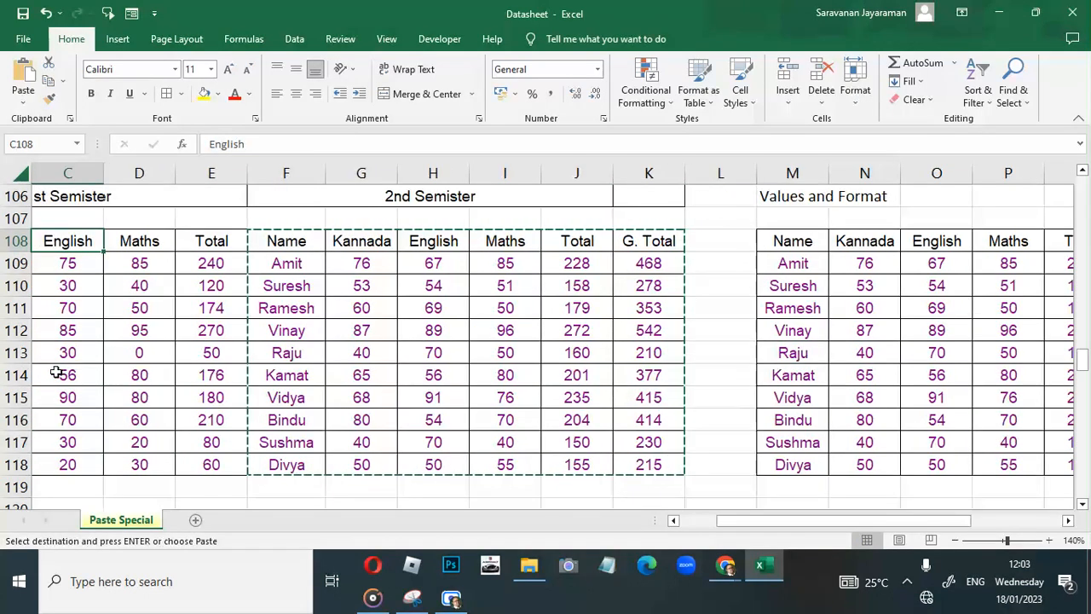
key("Left")
key("Left")
key("Down")
key("Down")
key("Down")
key("Down")
key("Down")
key("Down")
key("Down")
key("Down")
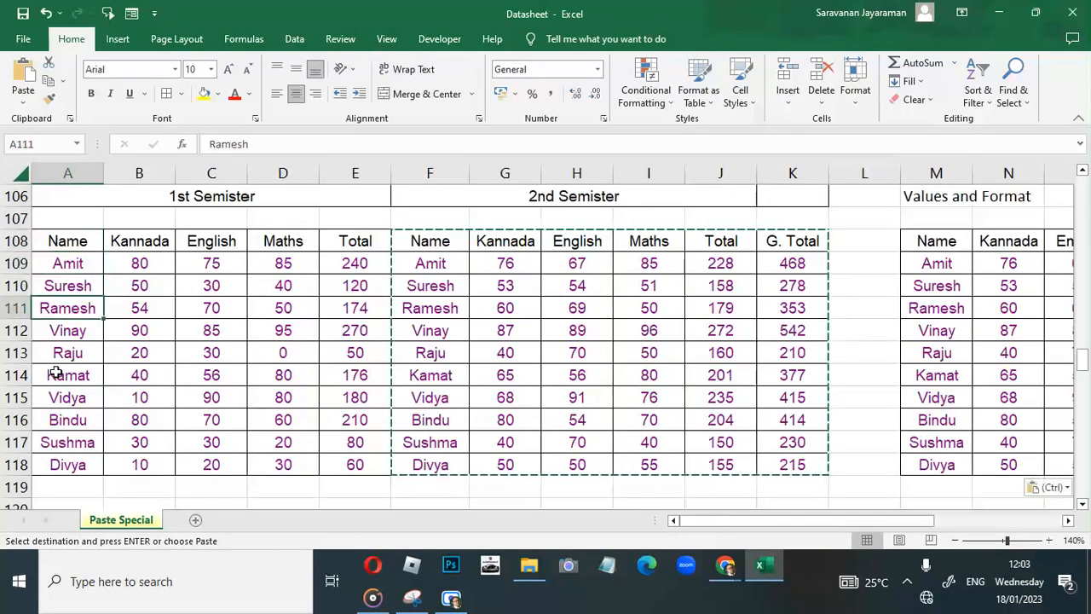
key("Down")
key("Down")
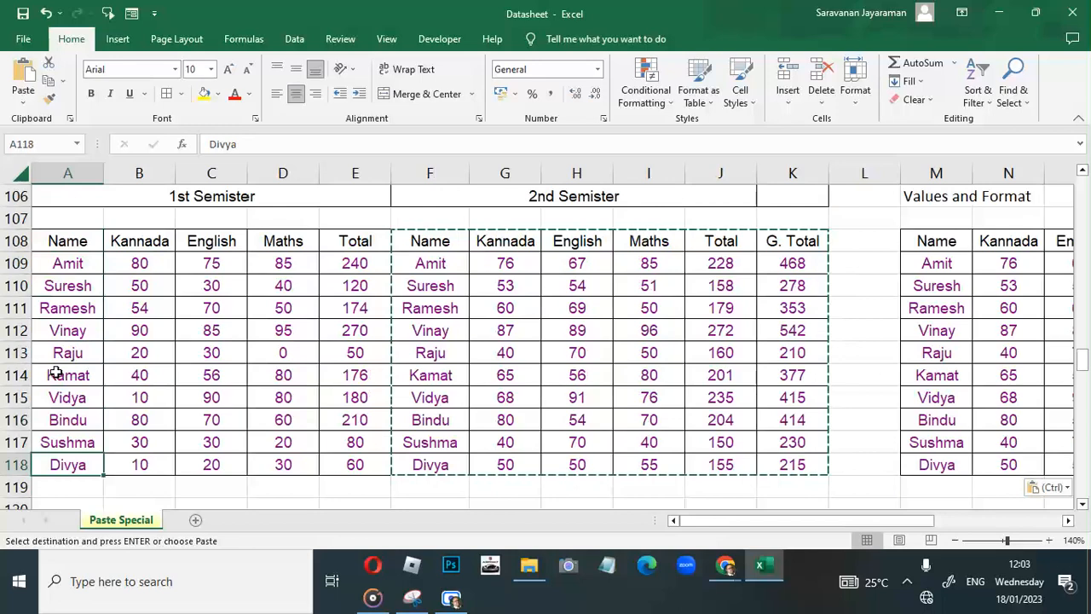
key("Down")
key("Down")
key("Down")
key("Down")
key("Down")
key("Down")
key("Down")
key("Down")
key("Down")
key("Down")
key("Down")
key("Down")
key("Down")
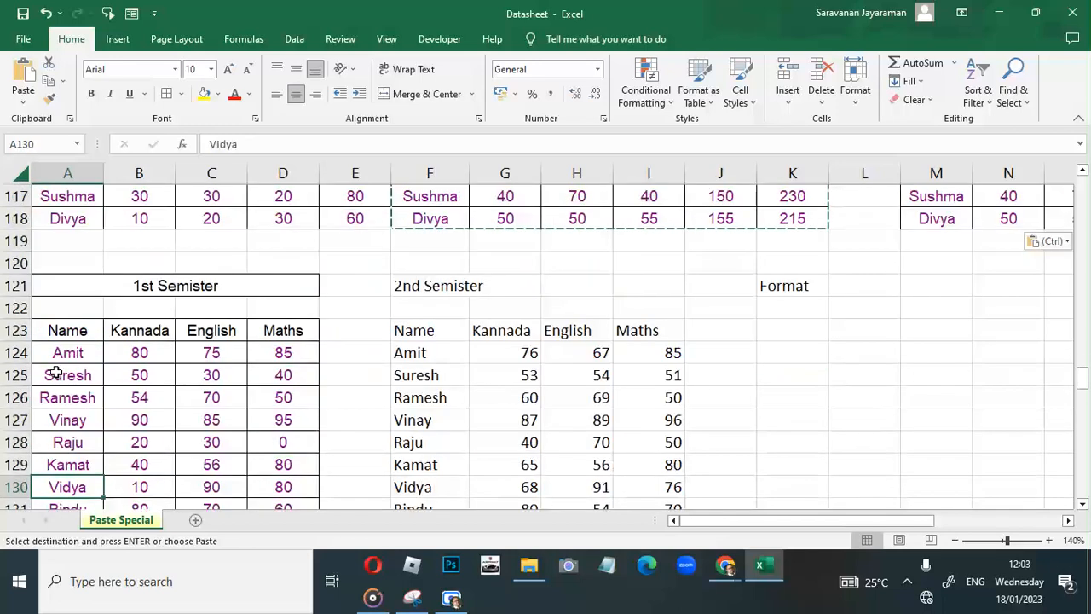
key("Down")
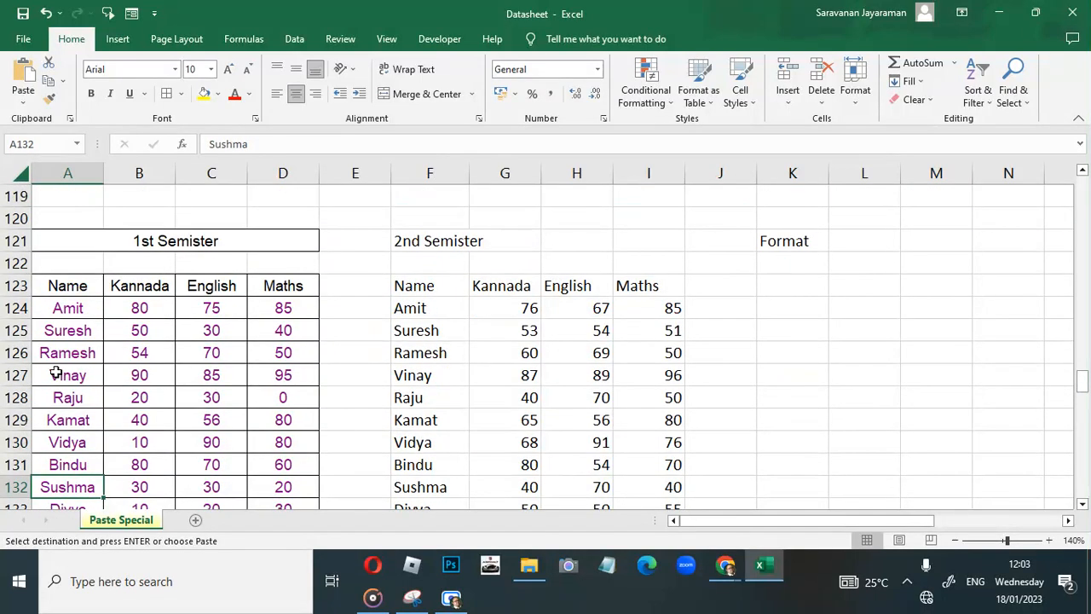
Copy the 1st Semister table A123:D133 and apply its formatting to the 2nd Semister table from F123 using Paste Special Formats
key("Down")
key("Down")
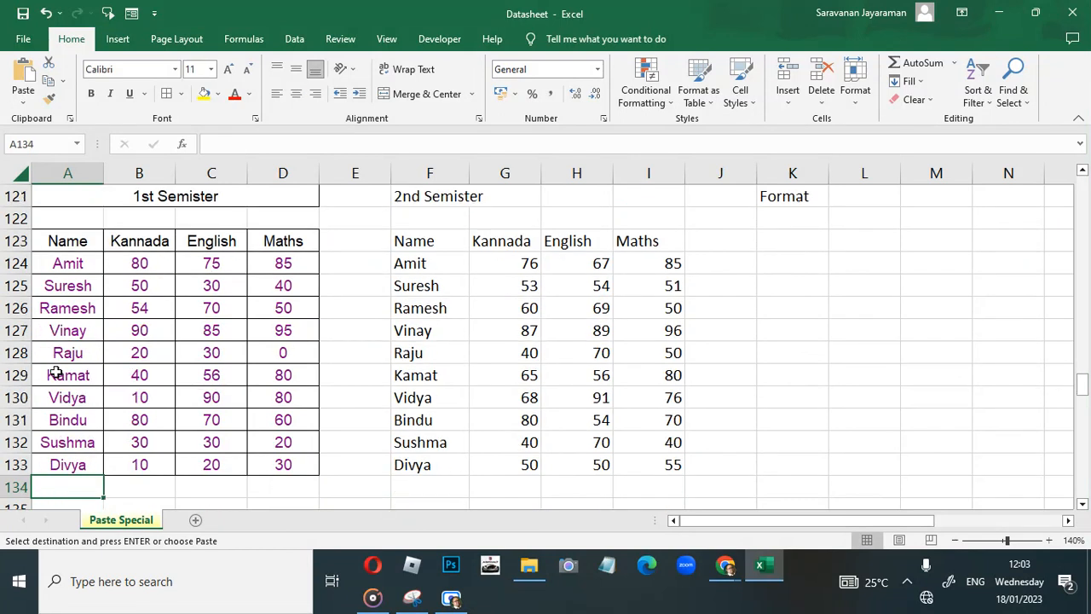
left_click_drag(63, 241, 292, 464)
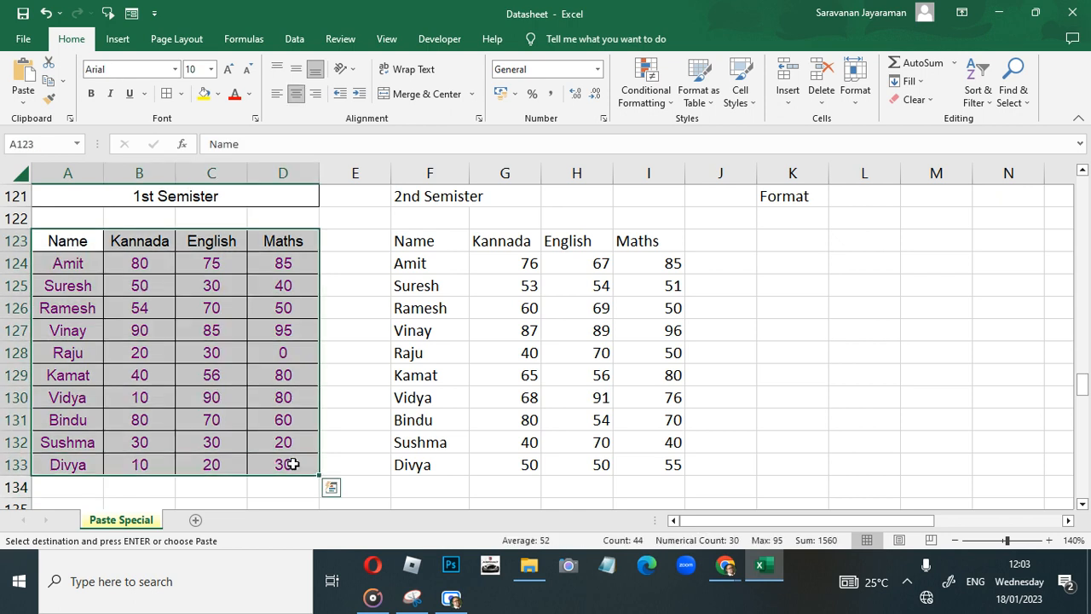
key("ctrl+c")
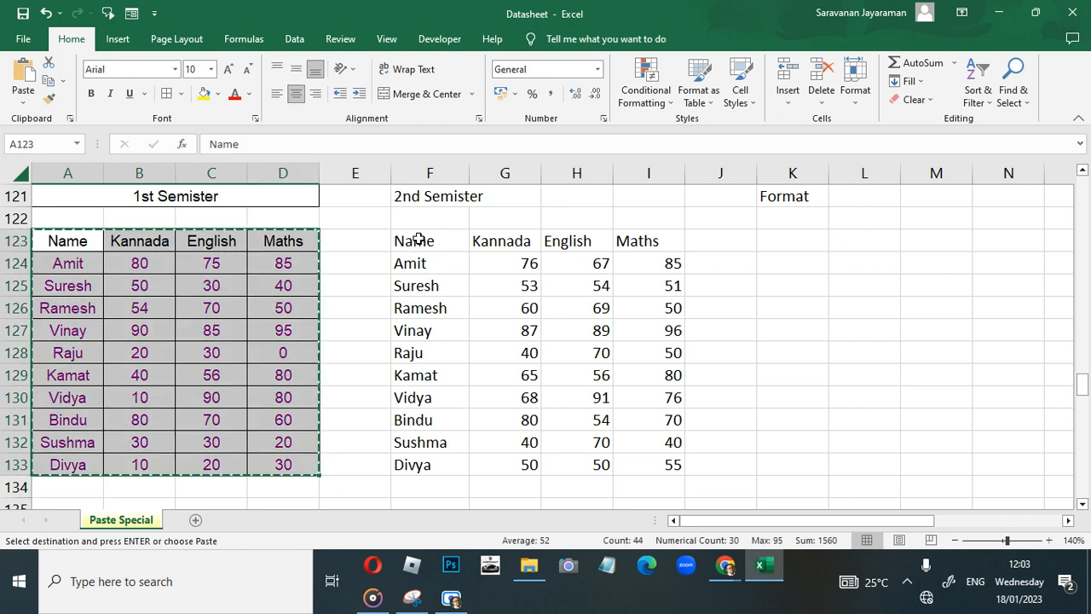
left_click(418, 239)
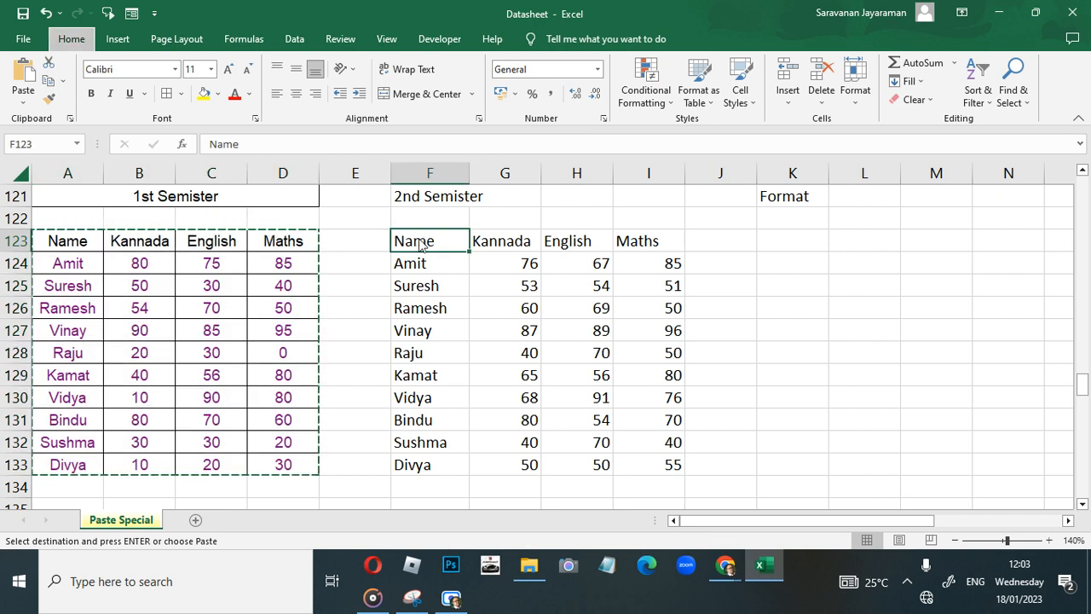
key("ctrl+alt+v")
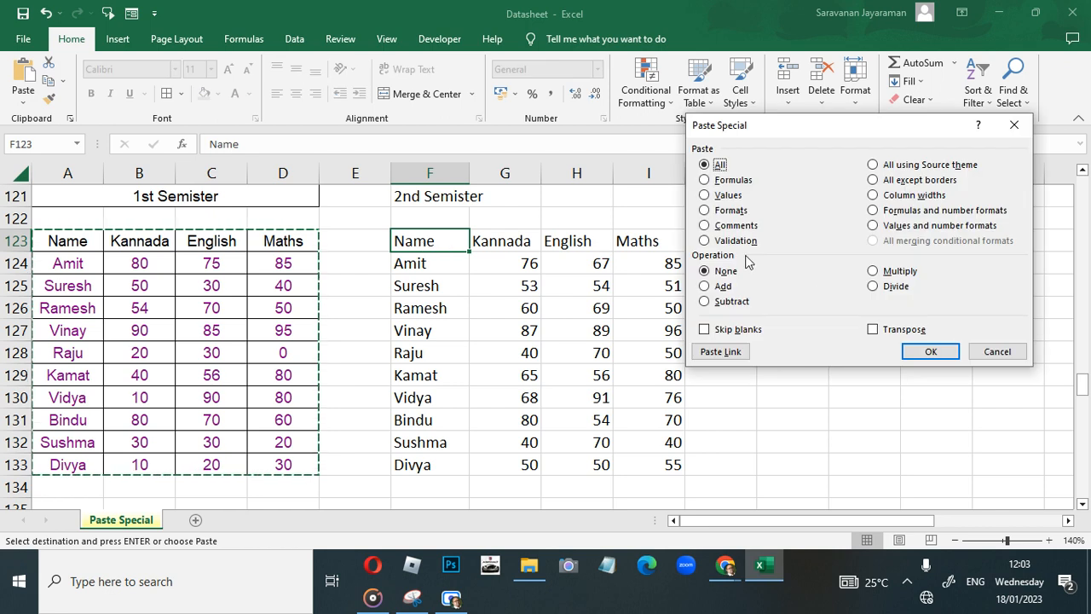
left_click(729, 213)
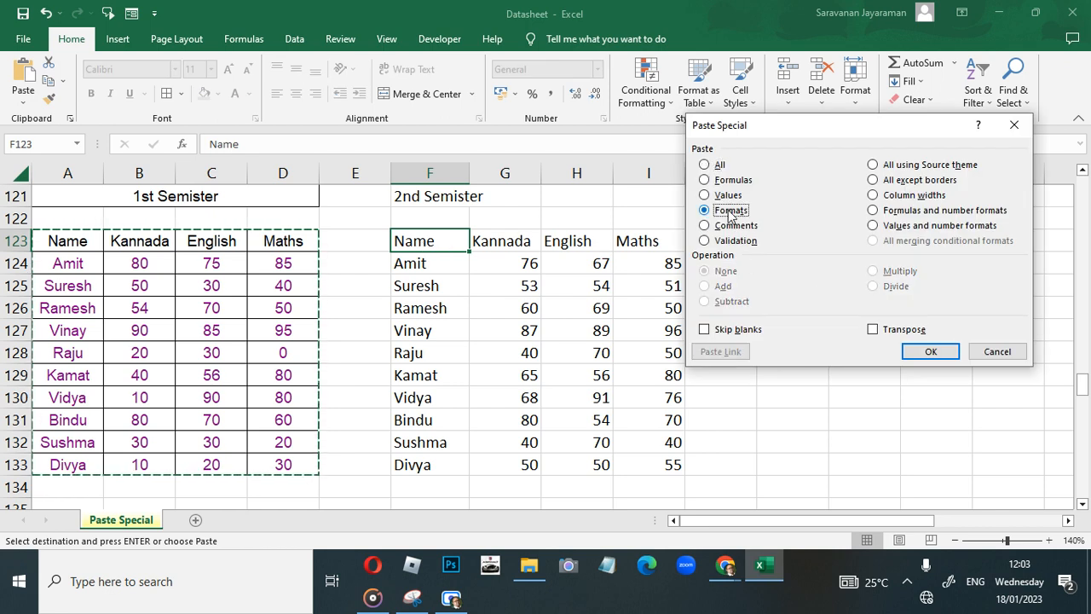
key("Return")
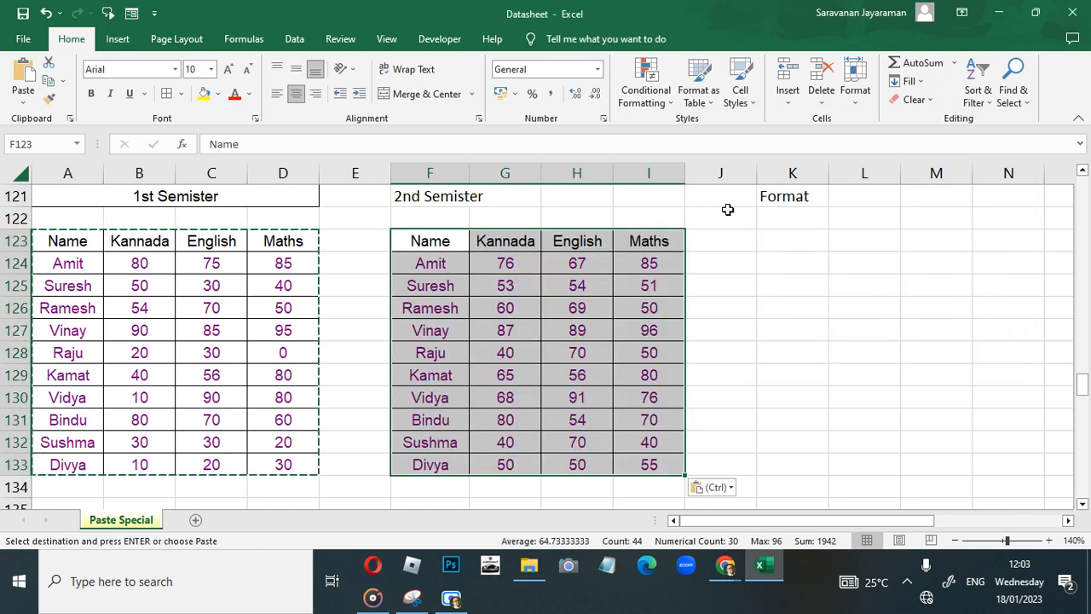
Go to the Comments example at row 136 and examine the comments attached to the names in the 1st Semister table
key("Down")
key("Left")
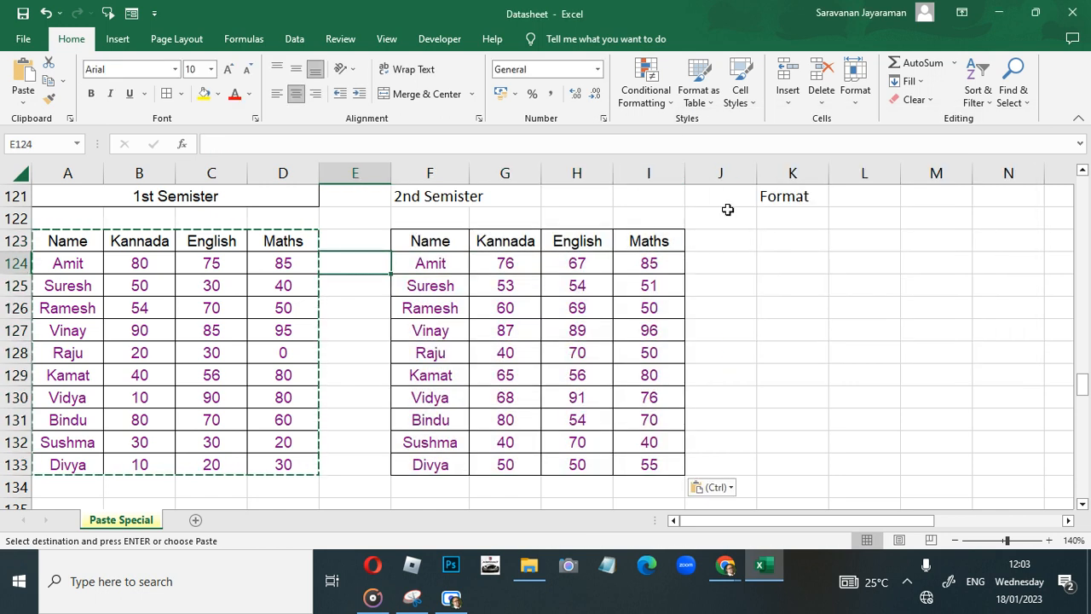
key("Left")
key("Left")
key("Left")
key("Left")
key("Down")
key("Down")
key("Down")
key("Down")
key("Down")
key("Down")
key("Down")
key("Down")
key("Down")
key("Down")
key("Down")
key("Down")
key("Down")
key("Down")
key("Down")
key("Down")
key("Down")
key("Down")
key("Down")
key("Down")
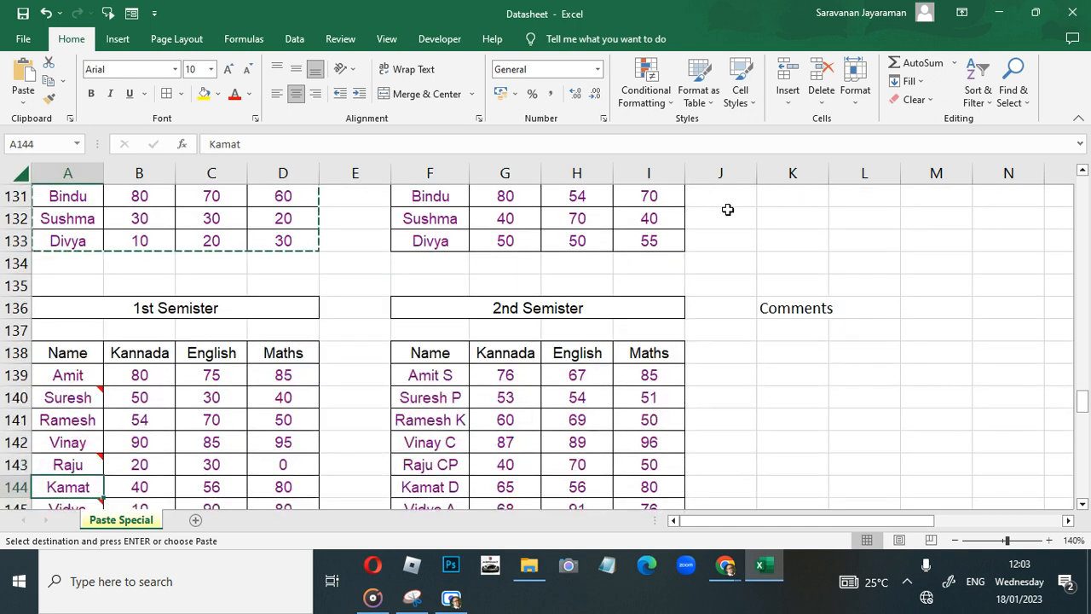
key("Down")
key("Down")
key("Down")
key("Down")
key("Down")
key("Up")
key("Up")
key("Up")
key("Up")
key("Up")
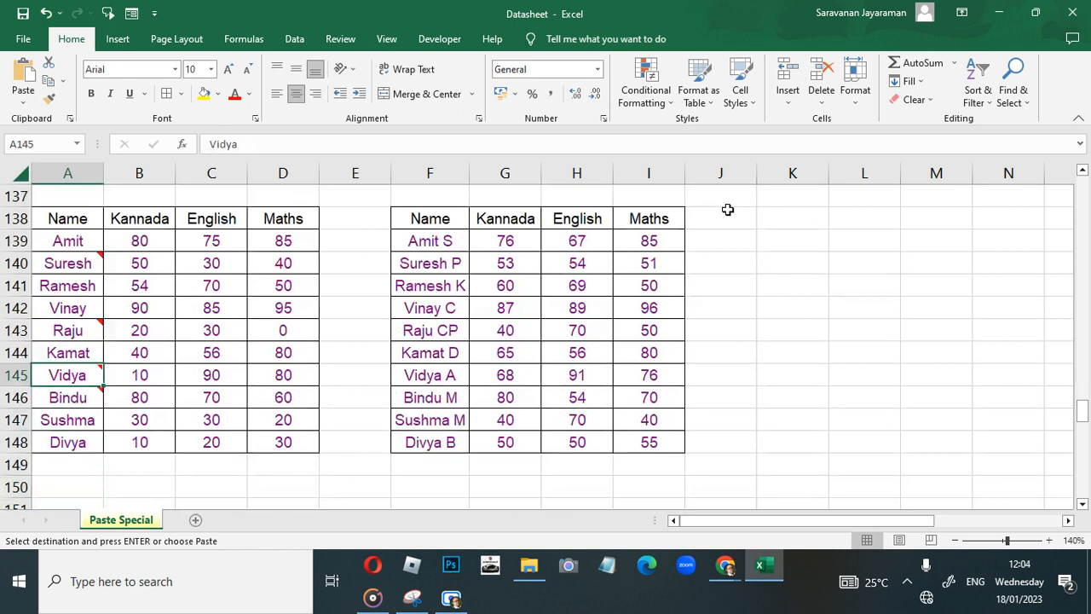
key("Up")
key("Up")
key("Up")
key("Up")
key("Up")
key("Up")
key("Up")
key("Up")
key("Up")
key("Up")
key("Up")
key("Down")
key("Down")
key("Down")
key("Down")
key("Down")
key("Down")
key("Down")
key("Down")
key("Down")
key("Down")
key("Down")
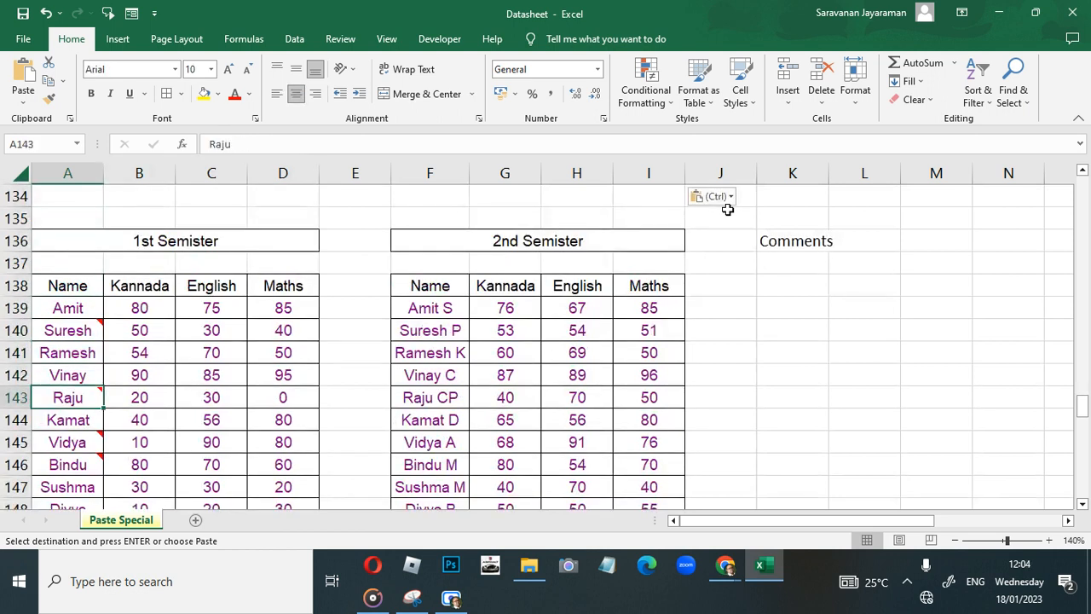
key("Down")
key("Down")
key("Down")
key("Down")
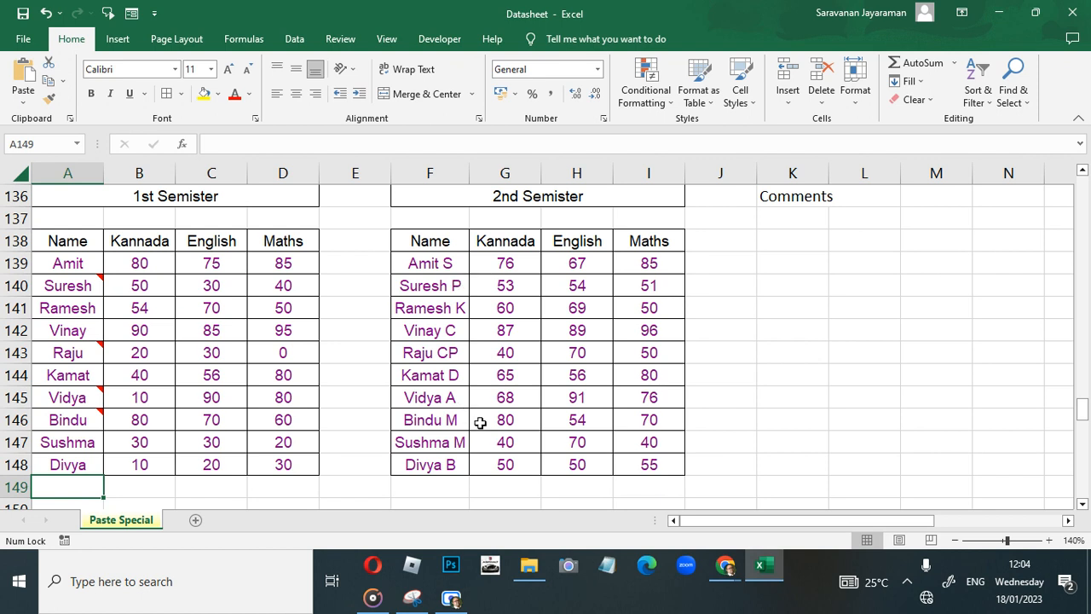
mouse_move(78, 287)
mouse_move(72, 358)
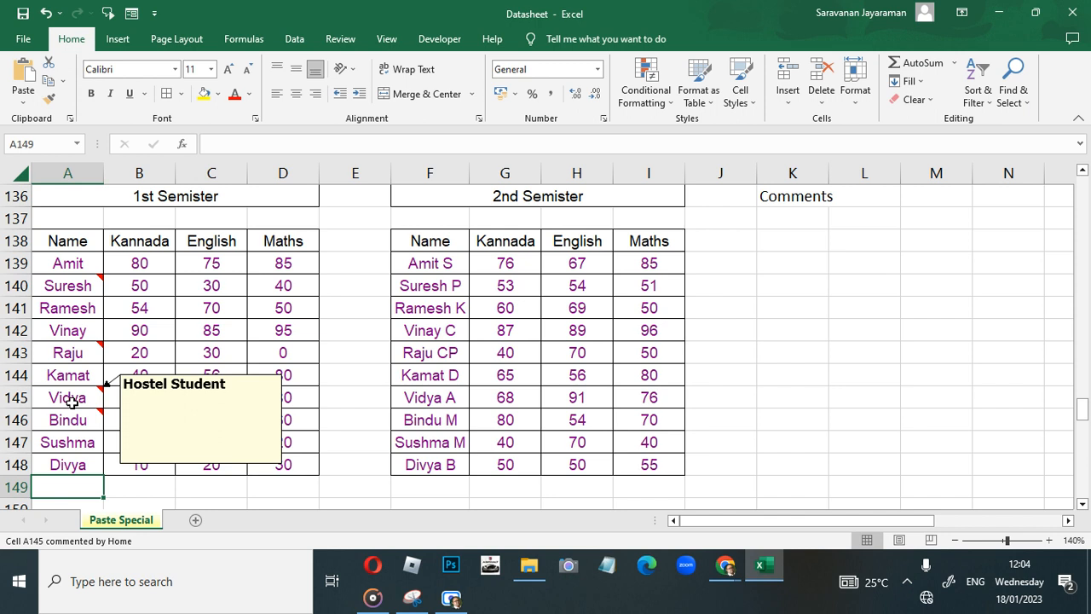
mouse_move(72, 419)
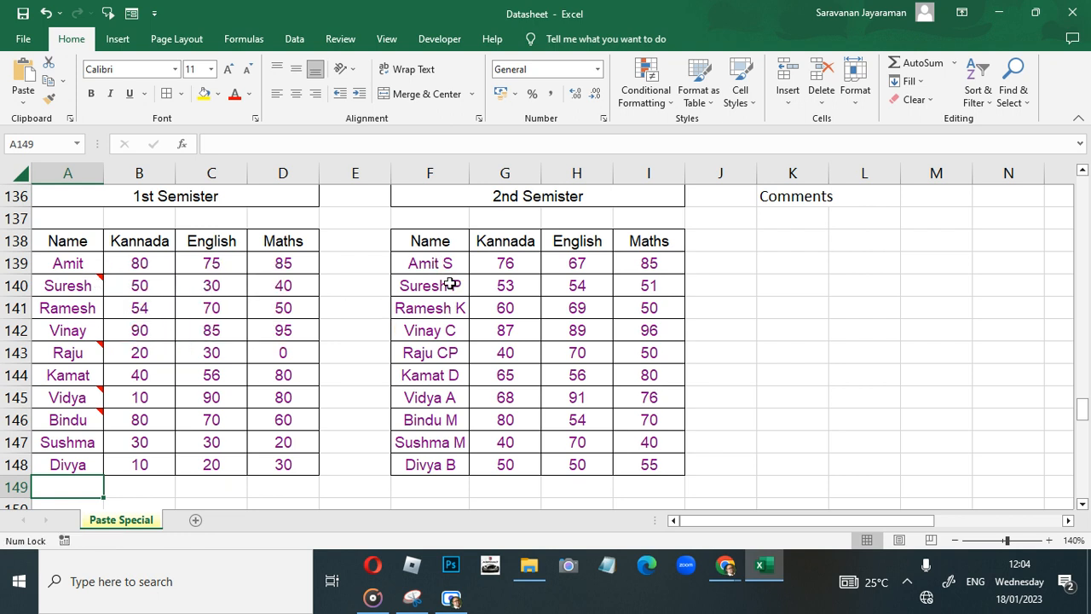
left_click(119, 264)
right_click(120, 264)
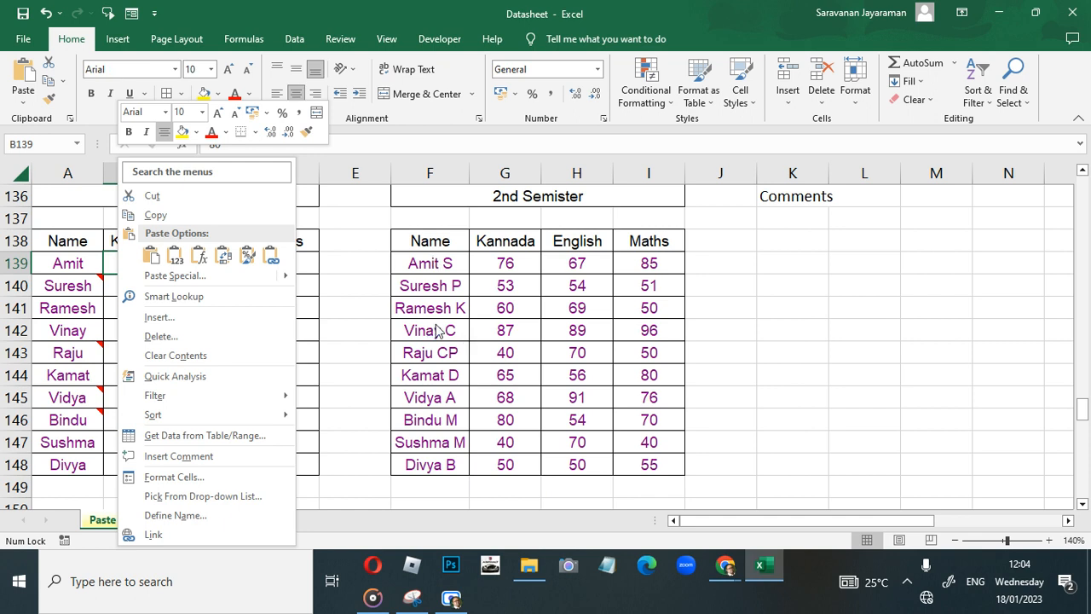
key("Escape")
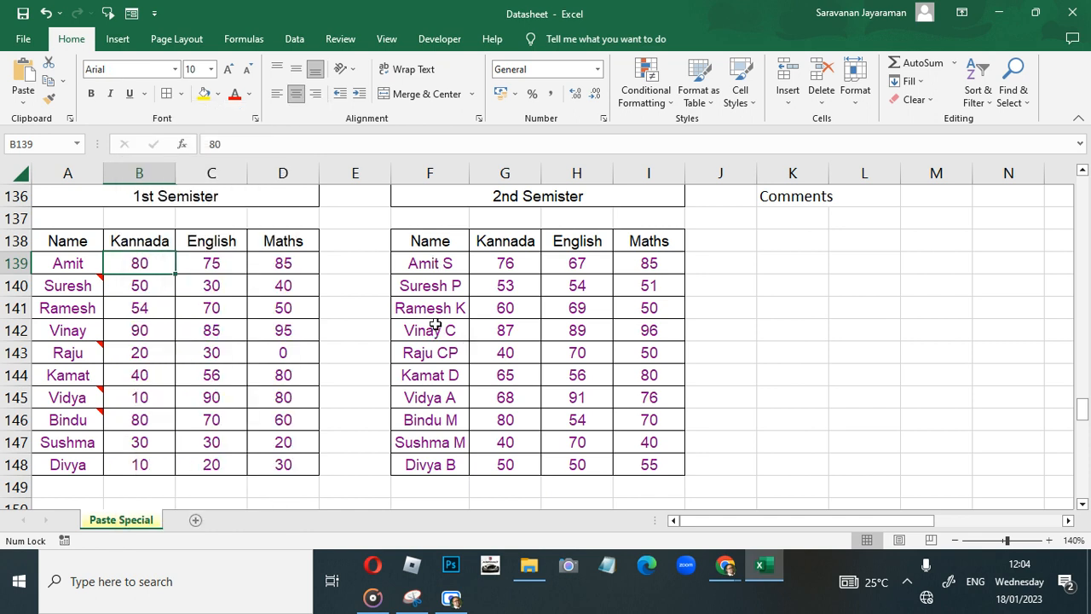
left_click(449, 266)
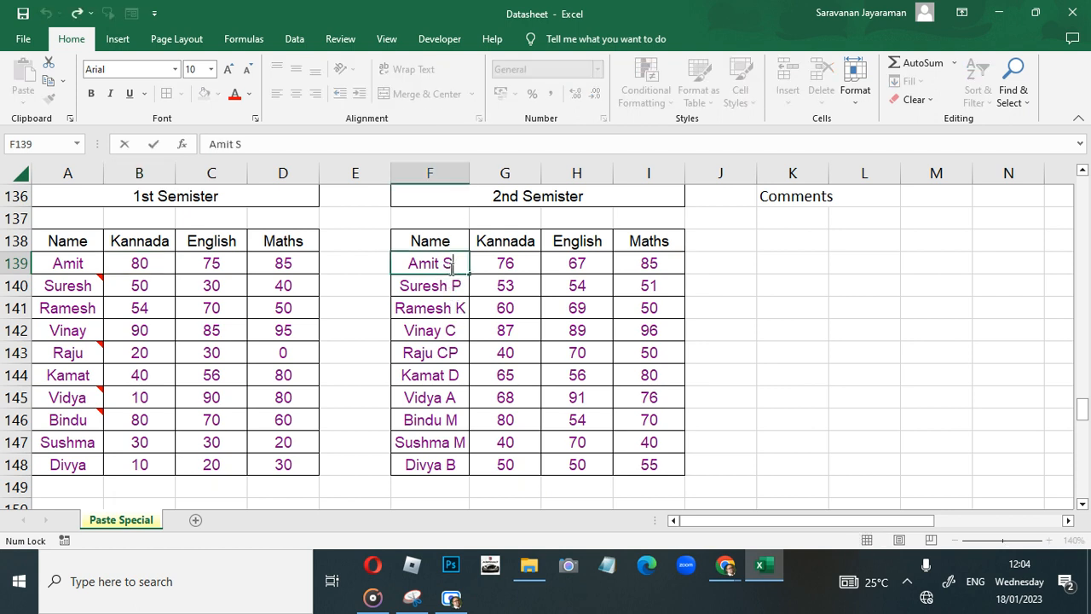
key("Down")
key("Down")
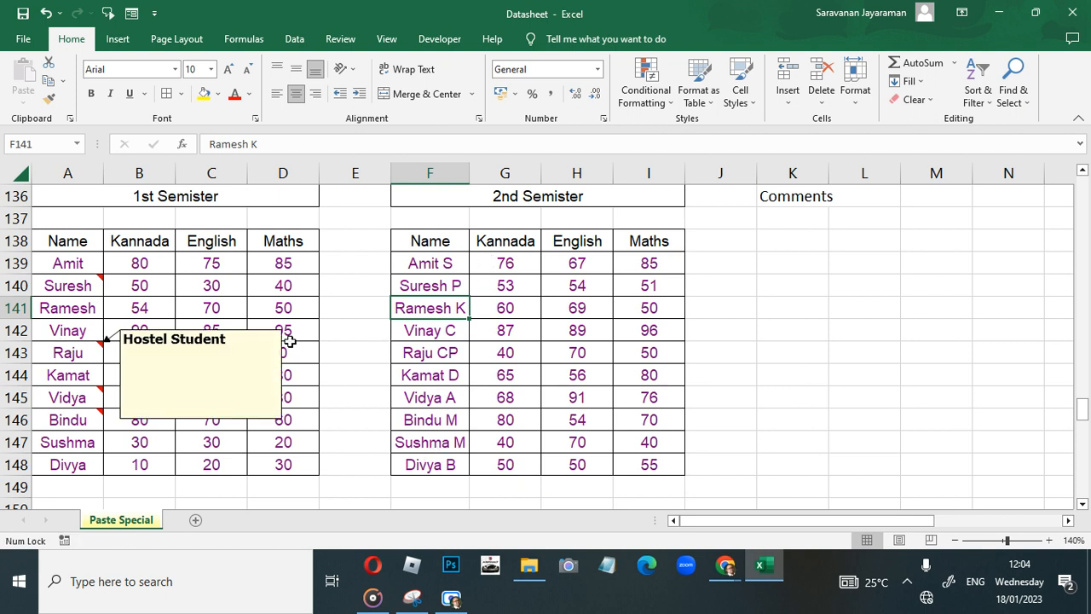
Copy the names in A139:A148 and paste only their comments onto the 2nd Semister names from F139, checking the pasted comments
left_click(70, 266)
key("ctrl+shift+Down")
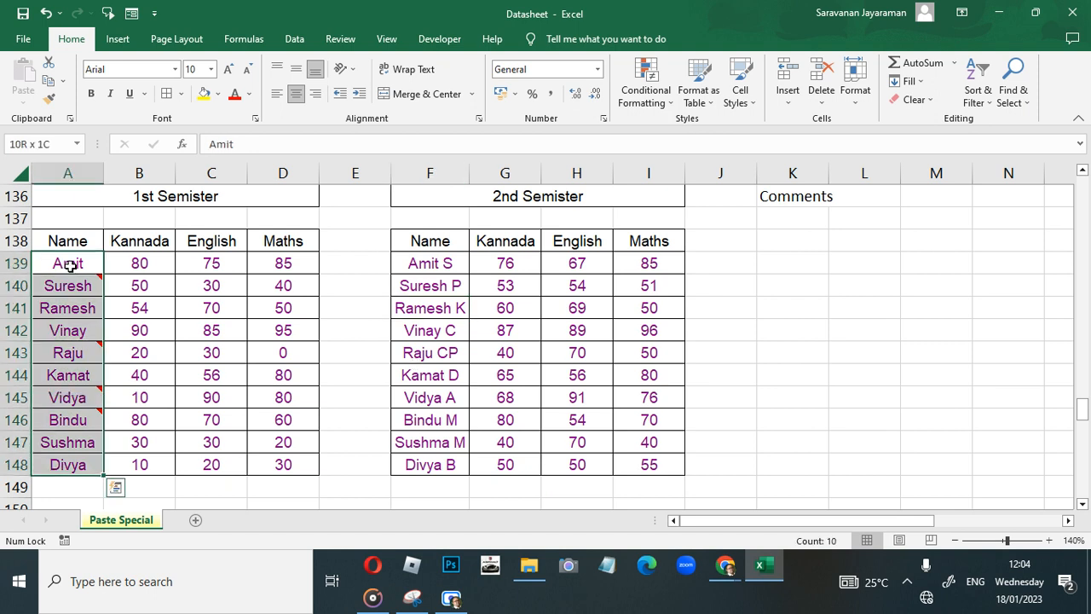
key("ctrl+c")
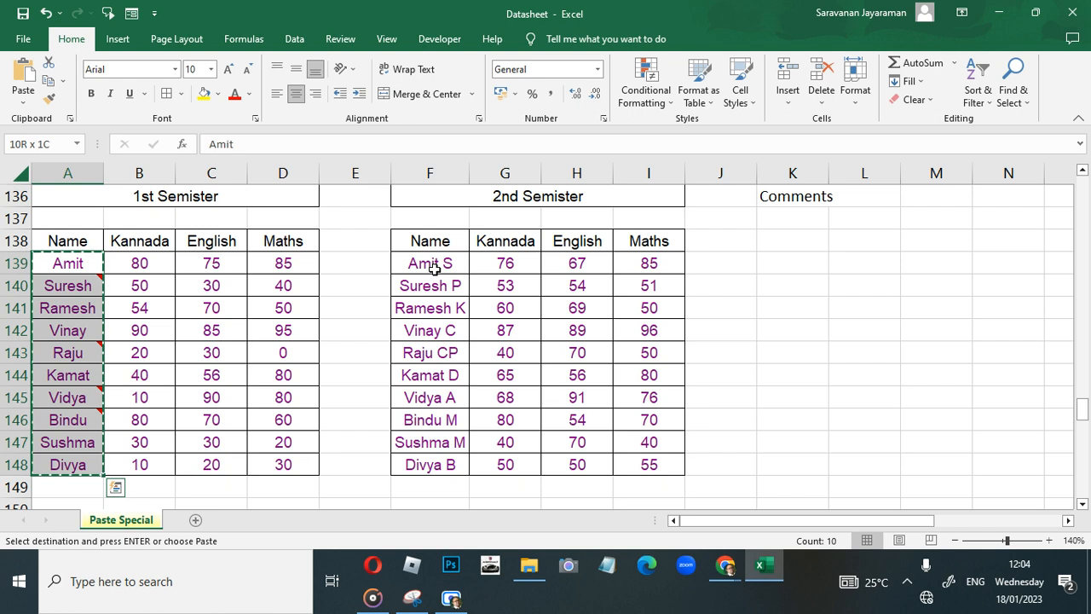
left_click(434, 267)
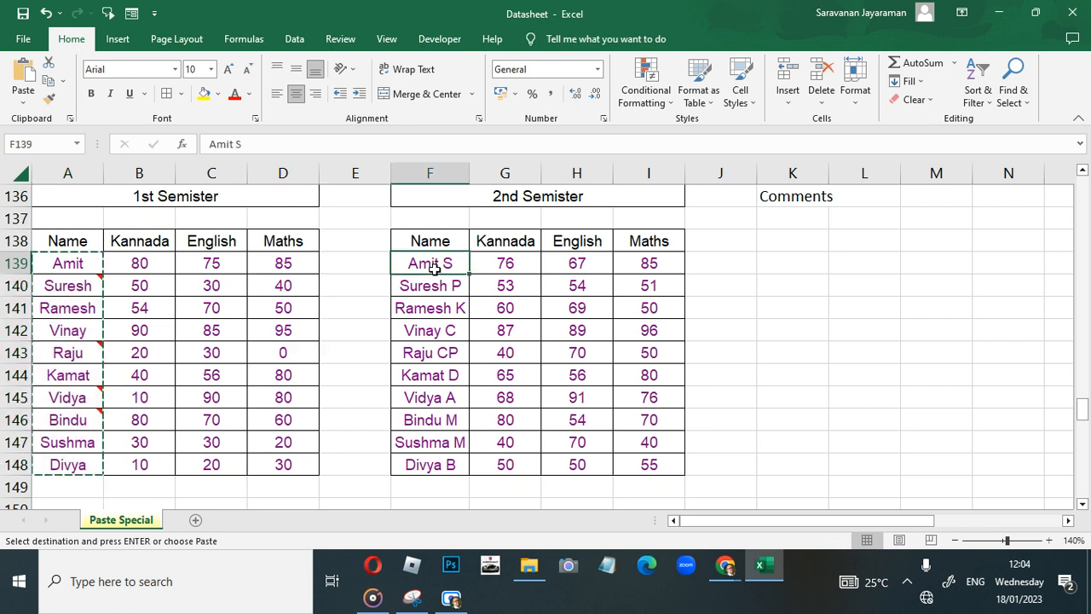
key("ctrl+alt+v")
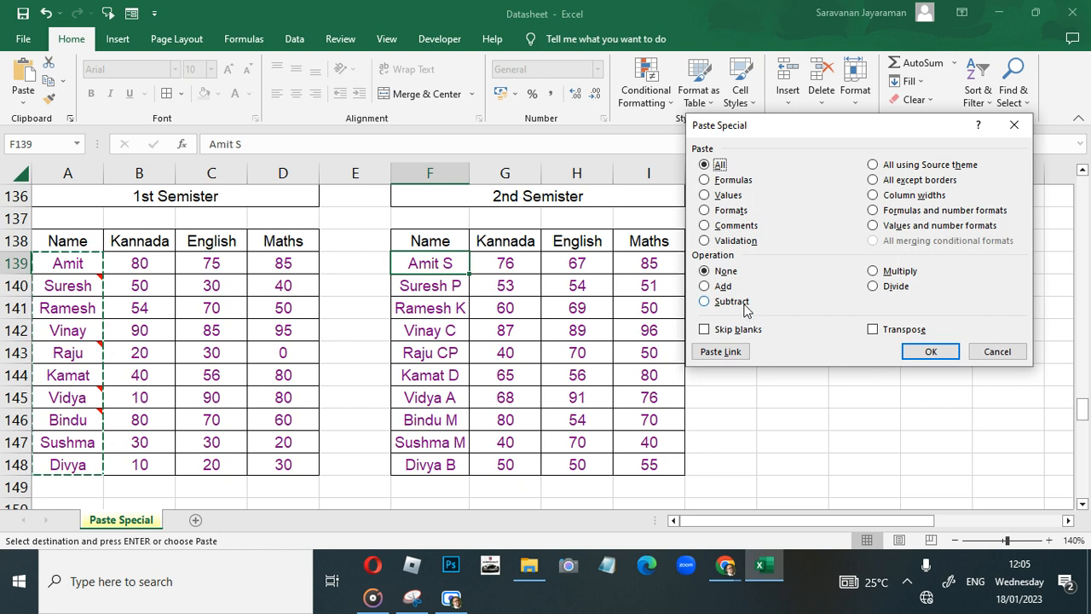
left_click(722, 227)
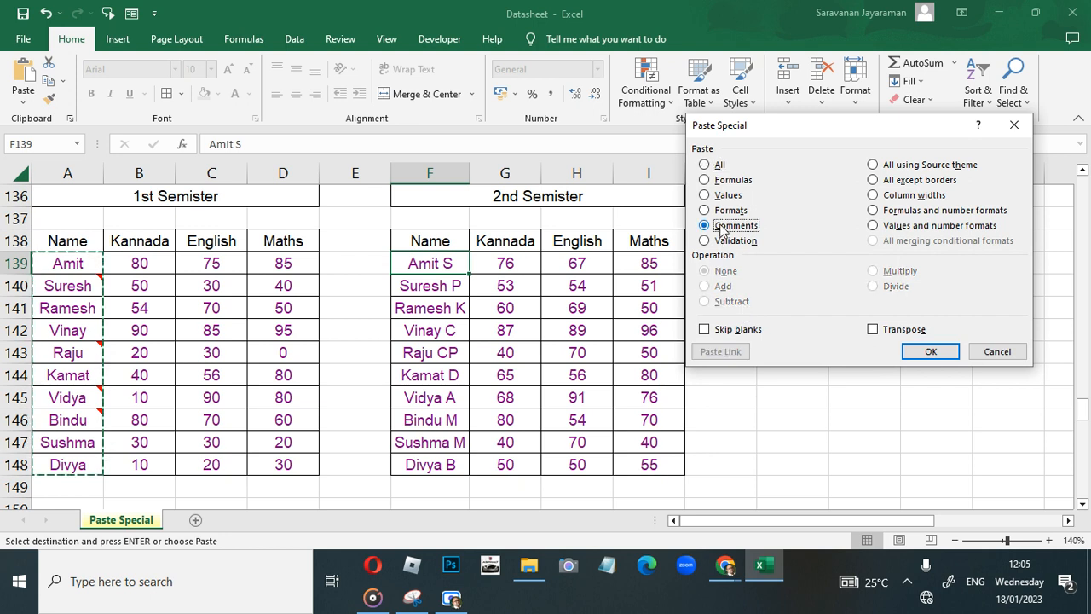
key("Return")
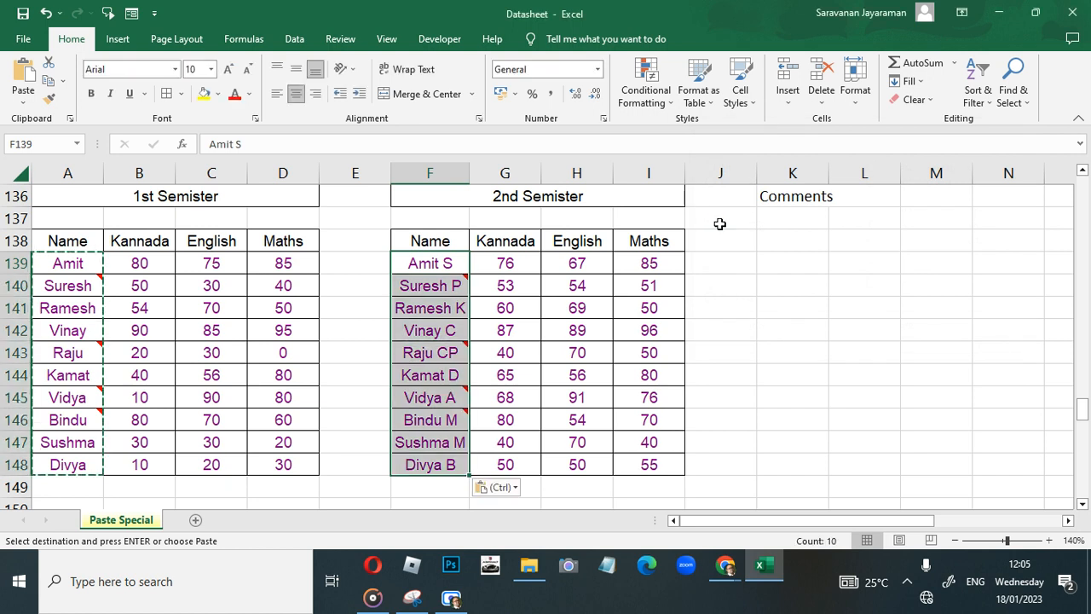
left_click(818, 312)
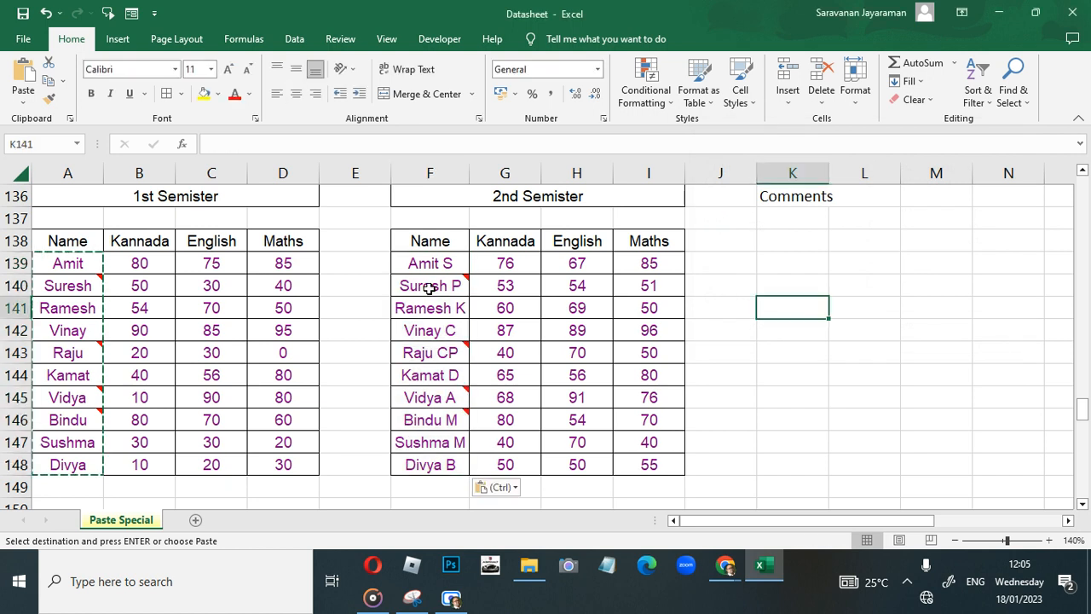
mouse_move(428, 287)
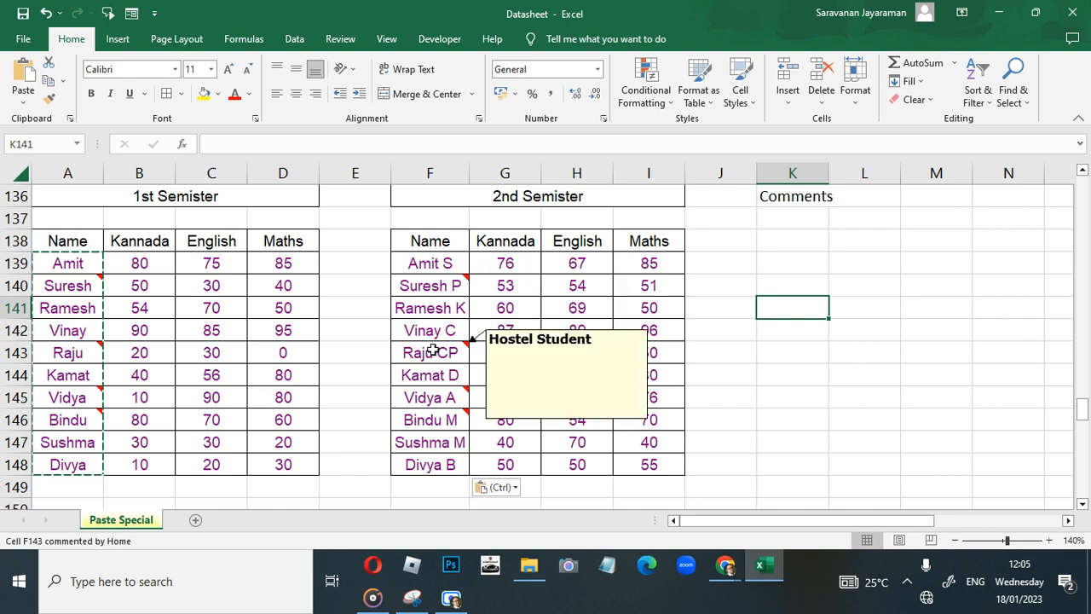
mouse_move(422, 396)
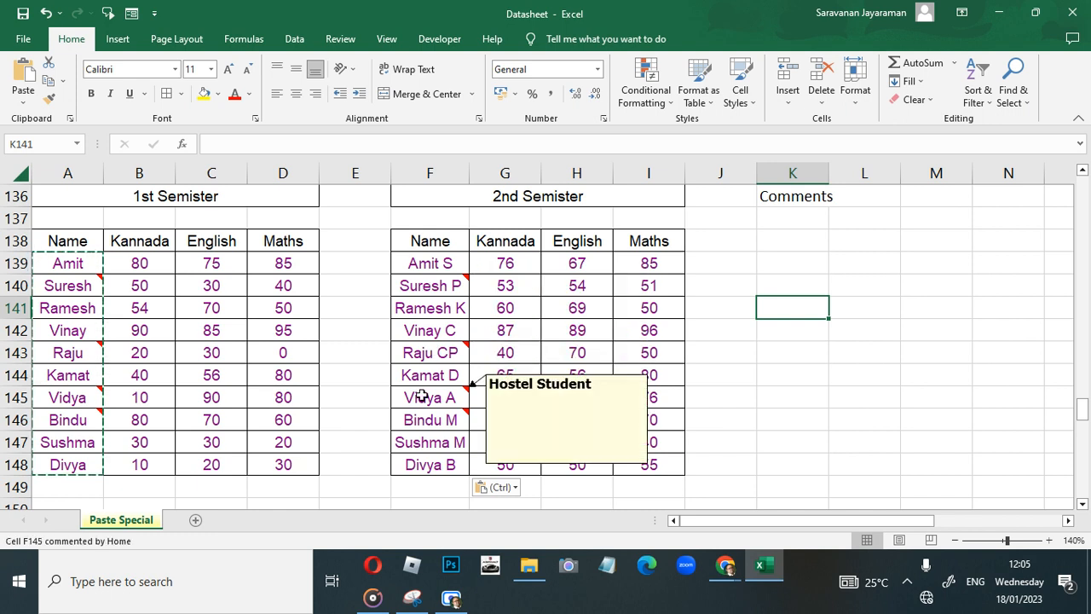
Copy the Total Marks table A155:D165 of the Link example and paste it at F155 as linked cells using Paste Link
key("Left")
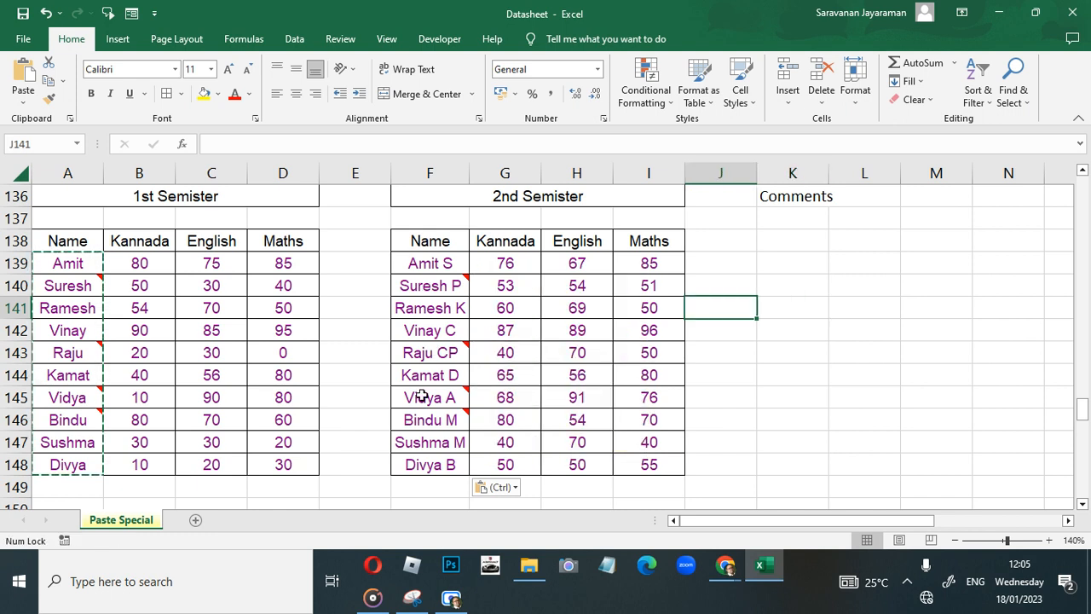
key("Home")
key("Down")
key("Down")
key("Down")
key("Down")
key("Down")
key("Down")
key("Down")
key("Down")
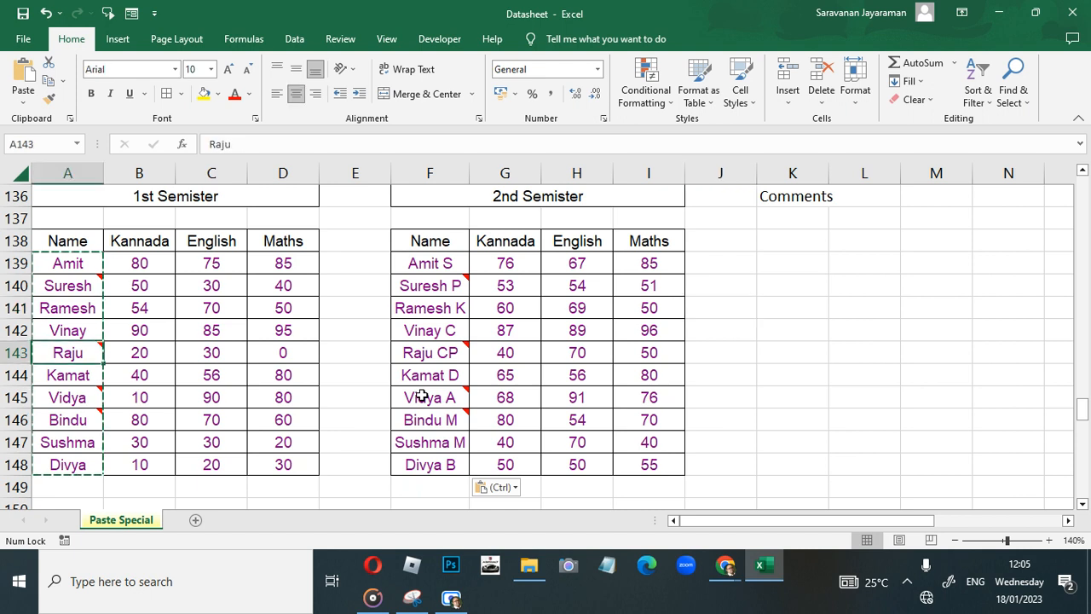
key("Down")
key("Down")
key("Down")
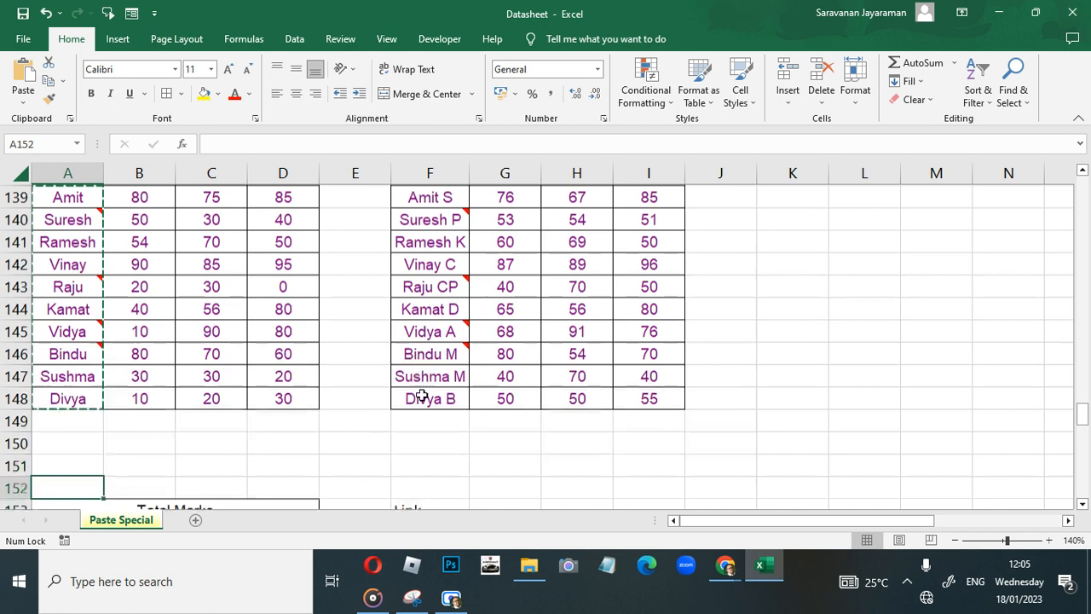
key("Down")
key("Down")
key("Down")
key("Down")
key("Down")
key("Down")
key("Down")
key("Down")
key("Down")
key("Down")
key("Down")
key("Down")
key("Down")
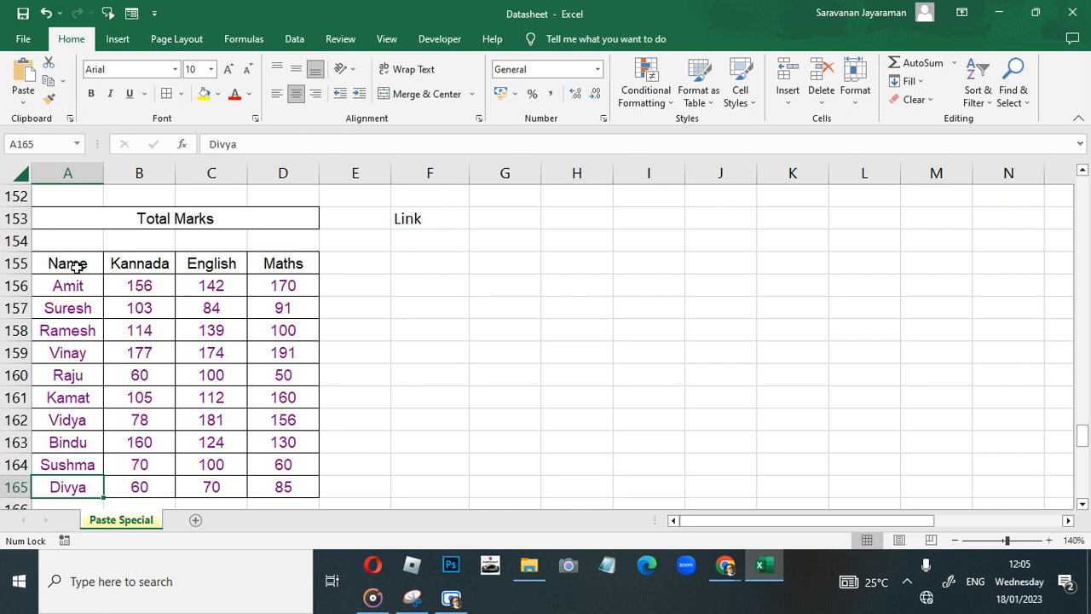
left_click_drag(76, 264, 272, 486)
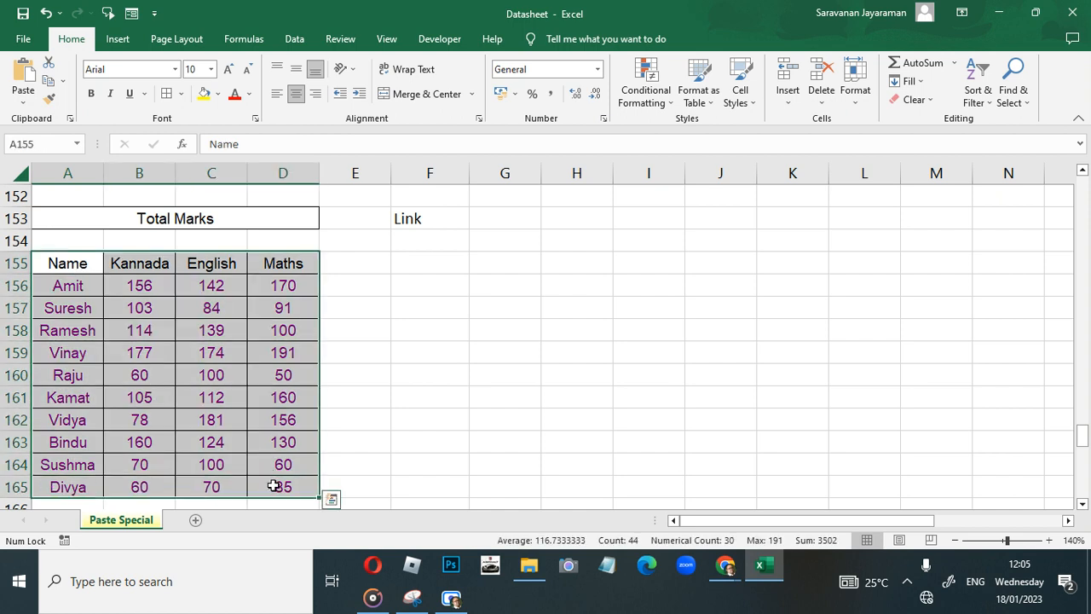
key("ctrl+c")
left_click(415, 264)
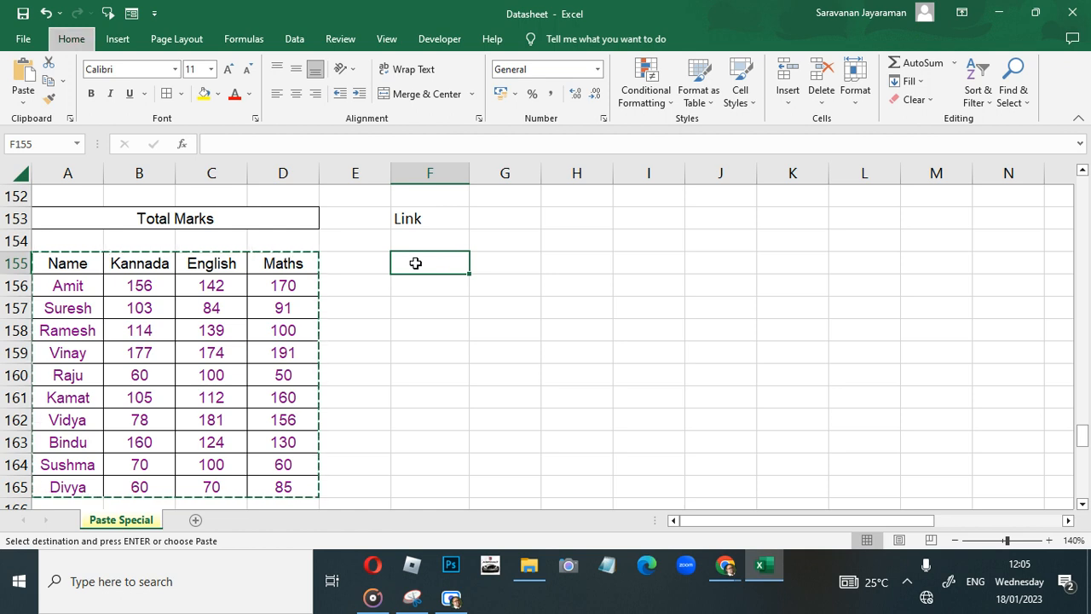
key("ctrl+alt+v")
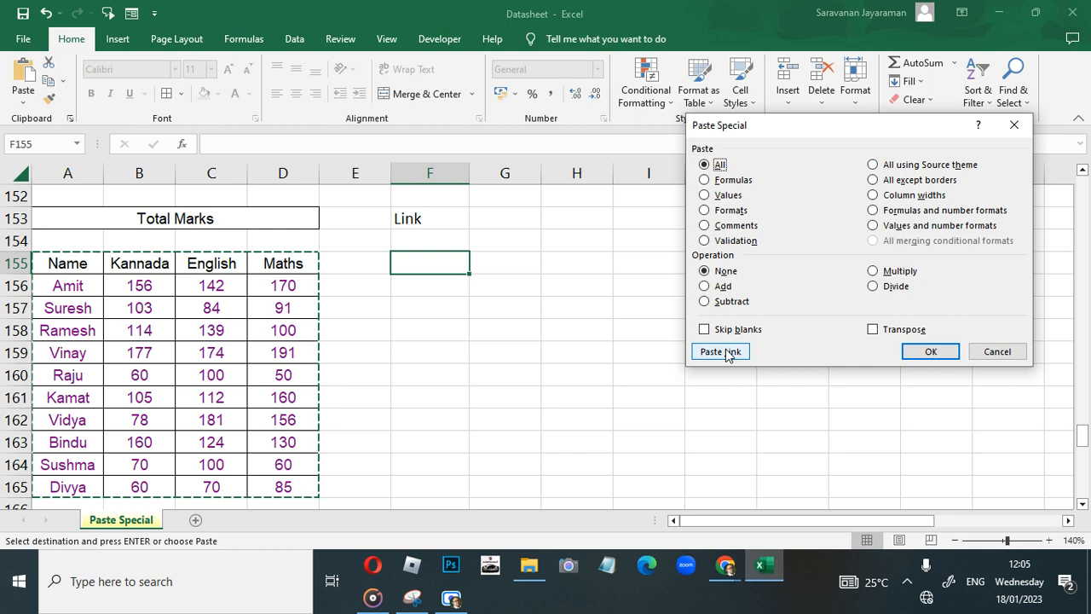
left_click(721, 351)
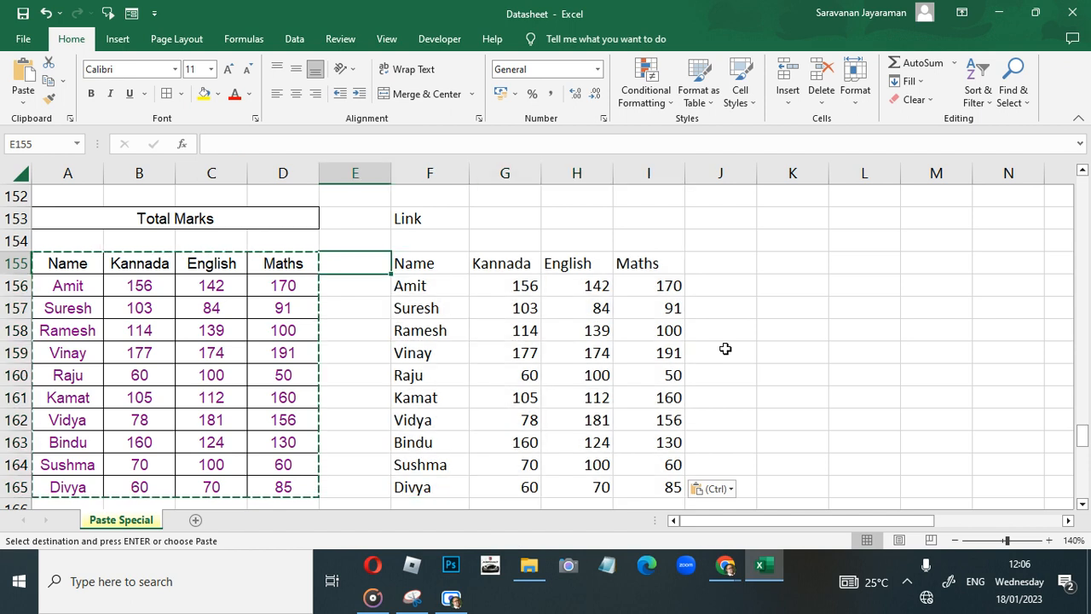
Change the Kannada mark in source cell B157 to 33 to test the linked copy of the Total Marks table
key("Home")
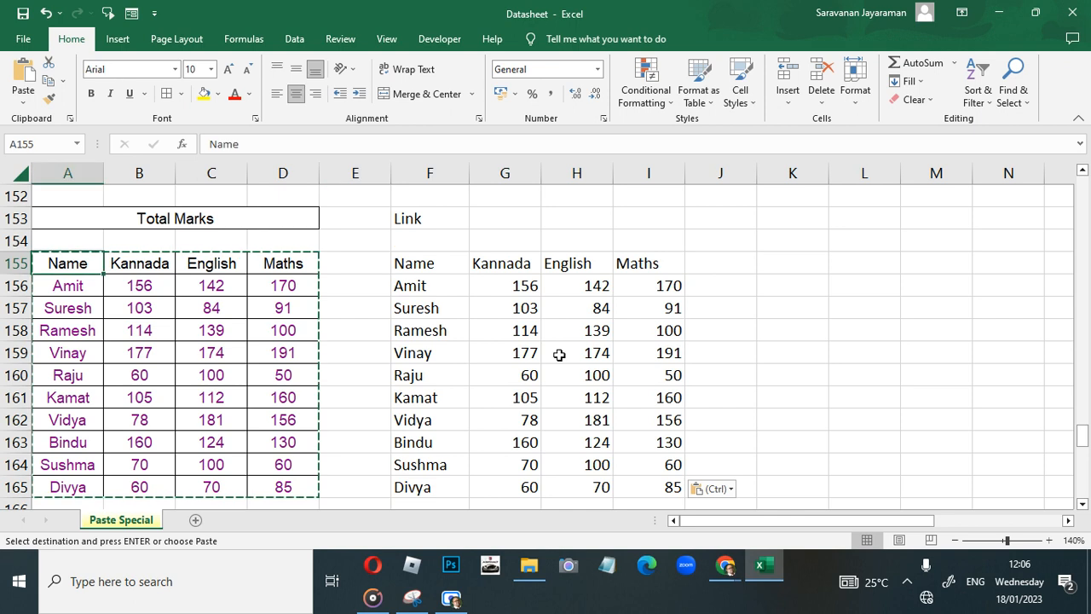
left_click(138, 308)
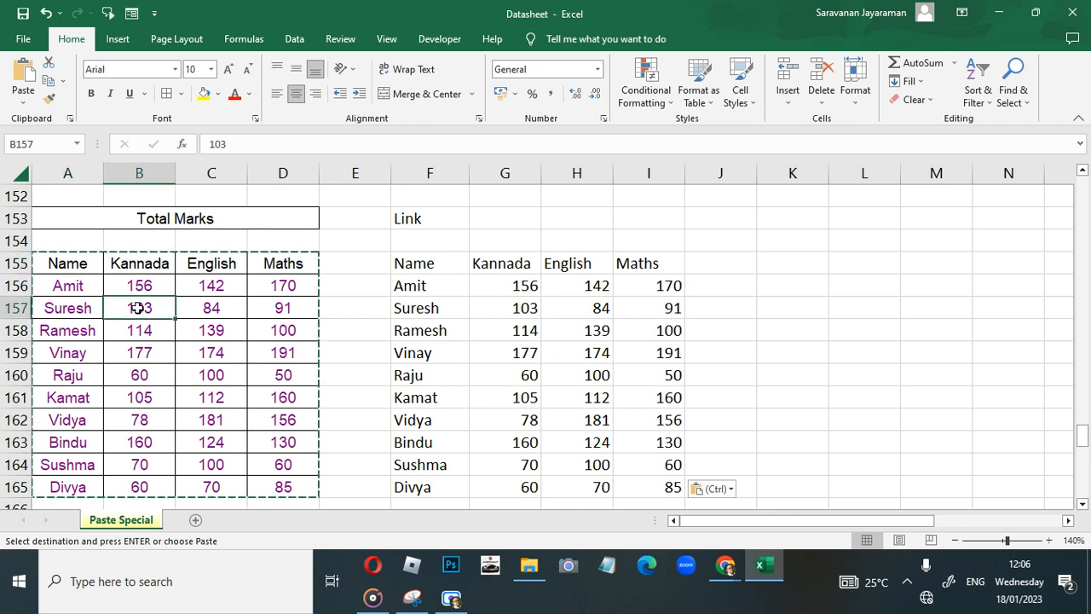
type("33")
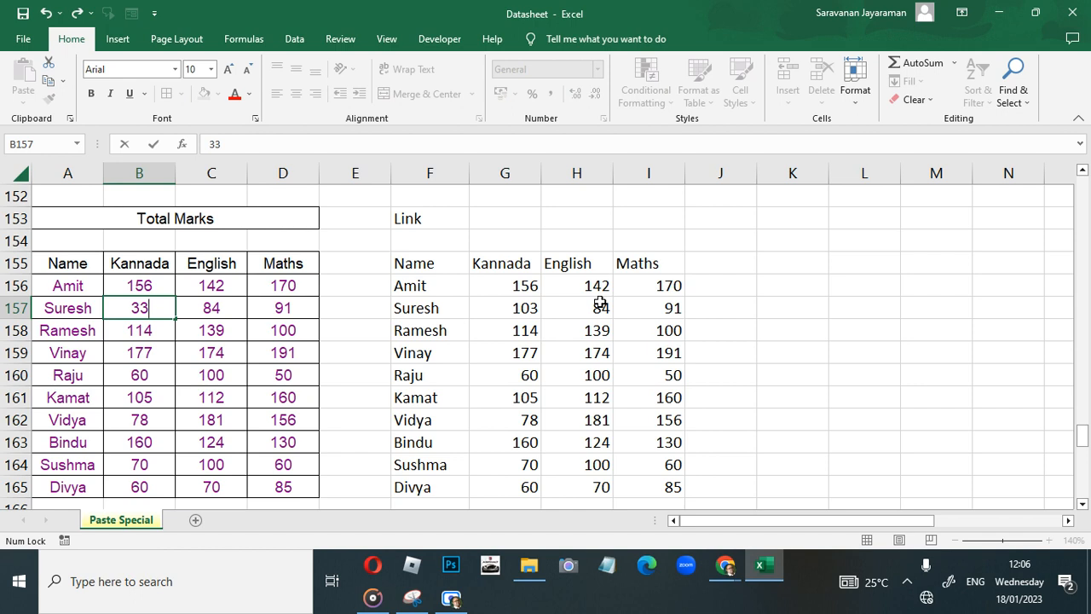
key("Return")
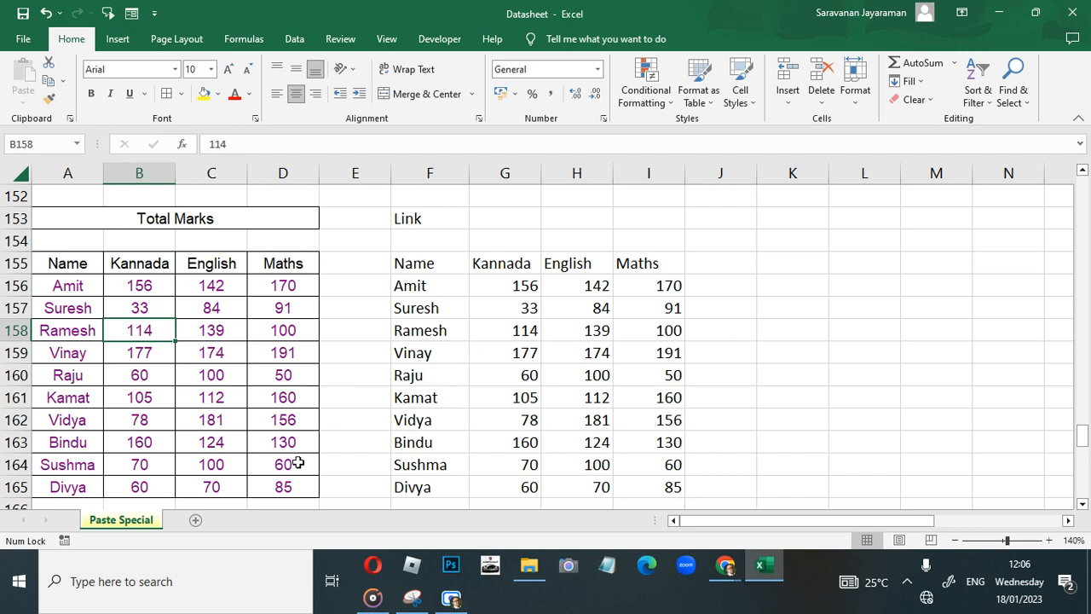
Go to the Picture example and copy its marks table A170:D180
left_click(56, 380)
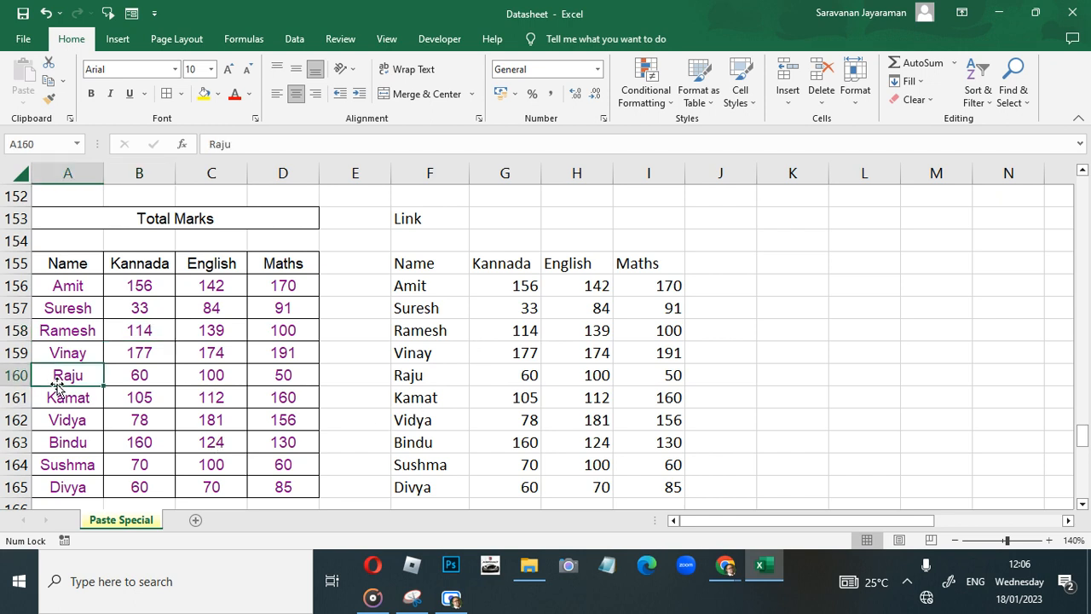
key("Down")
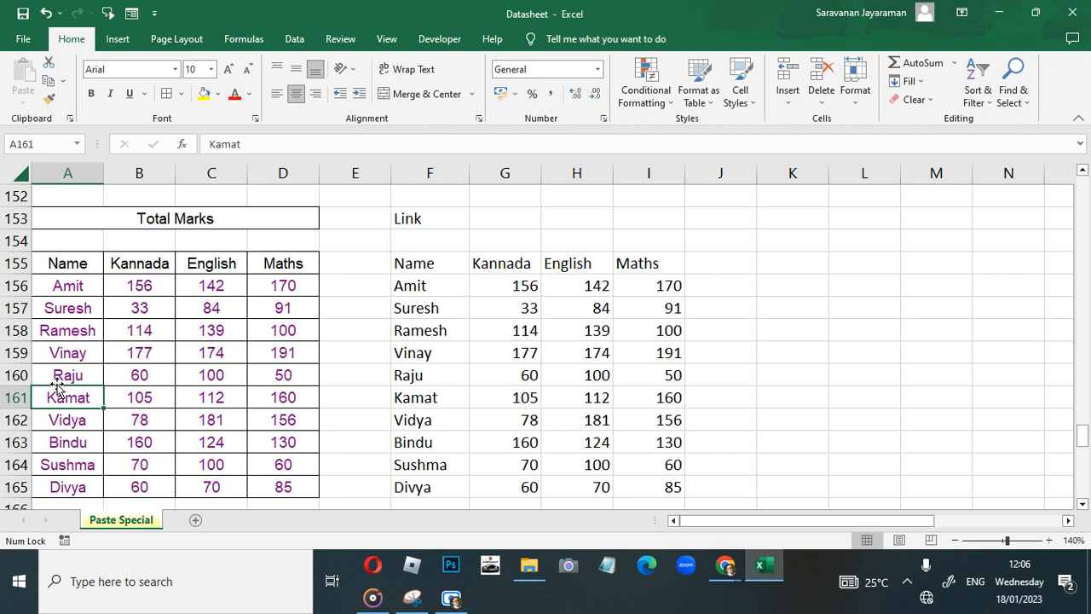
key("Down")
key("Down")
key("Down")
key("Down")
key("Down")
key("Down")
key("Down")
key("Down")
key("Down")
key("Down")
key("Down")
key("Down")
key("Down")
key("Down")
key("Down")
key("Down")
key("Down")
key("Down")
key("Down")
key("Down")
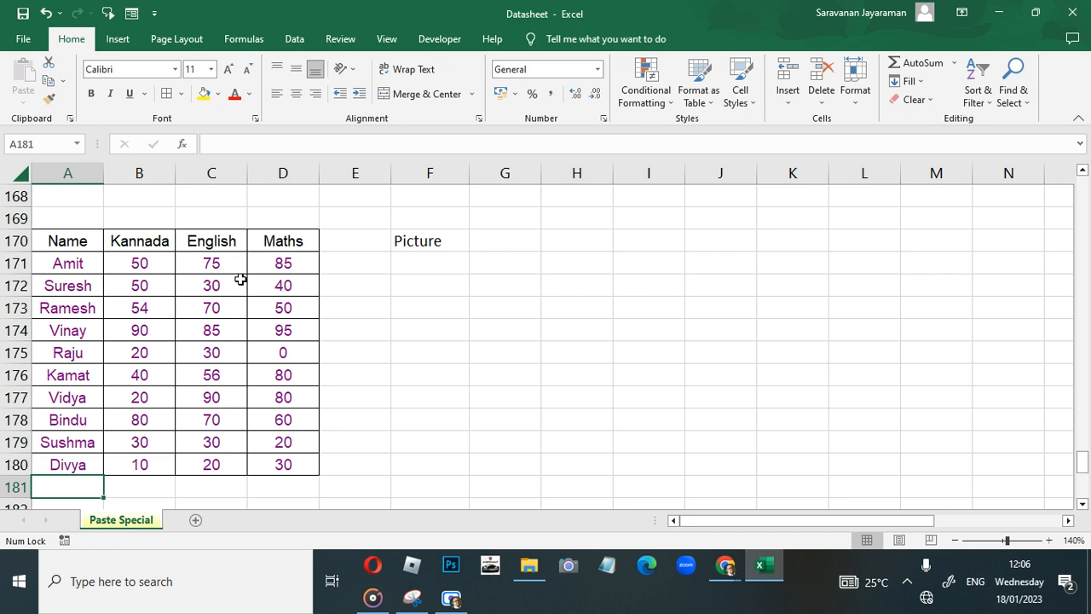
double_click(54, 242)
left_click_drag(57, 241, 182, 360)
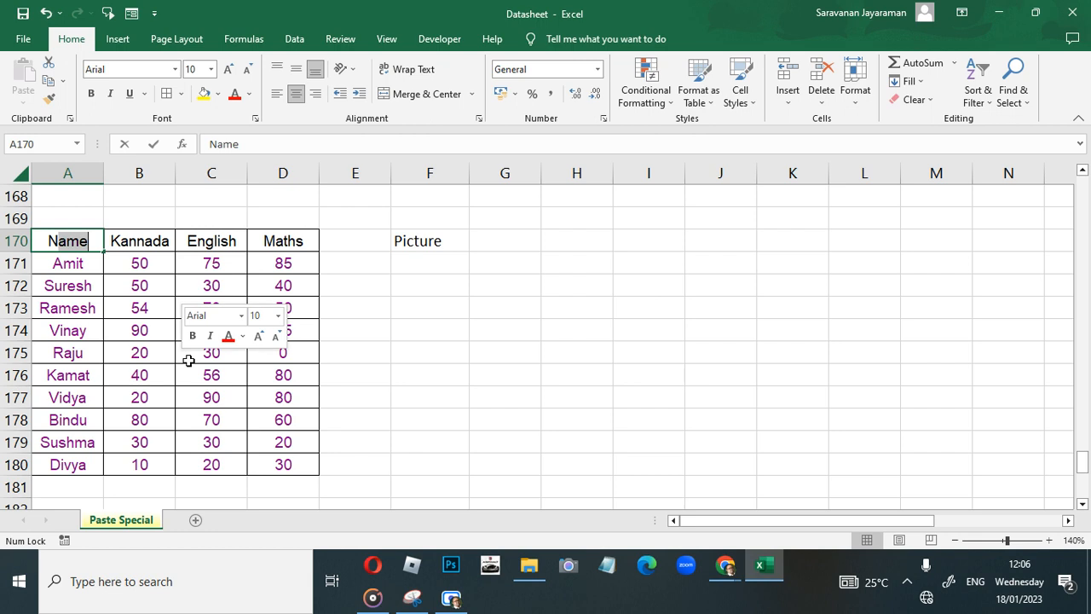
left_click(57, 255)
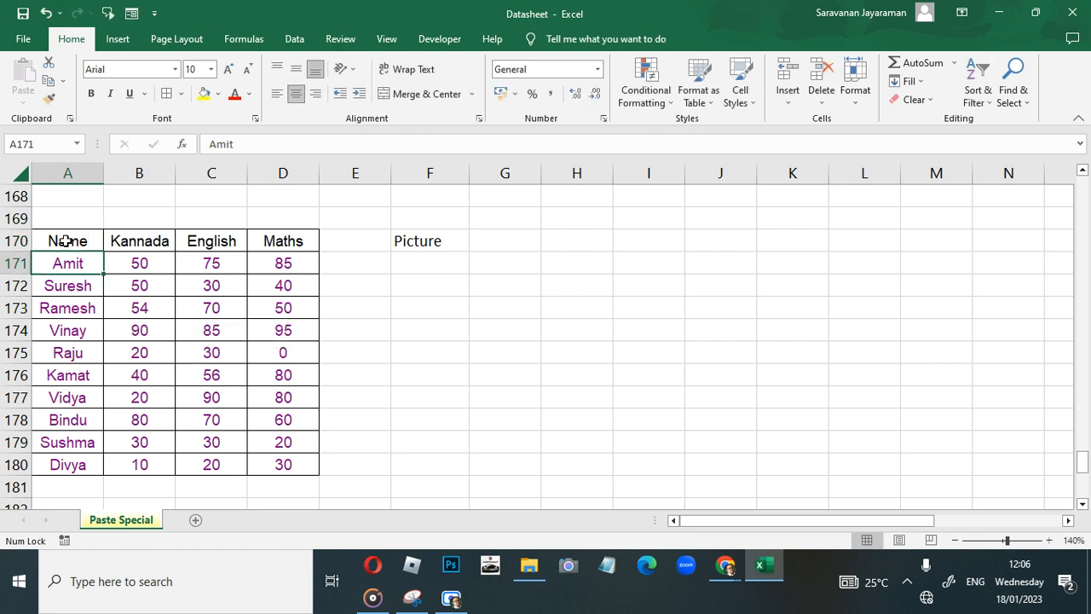
left_click_drag(70, 242, 269, 456)
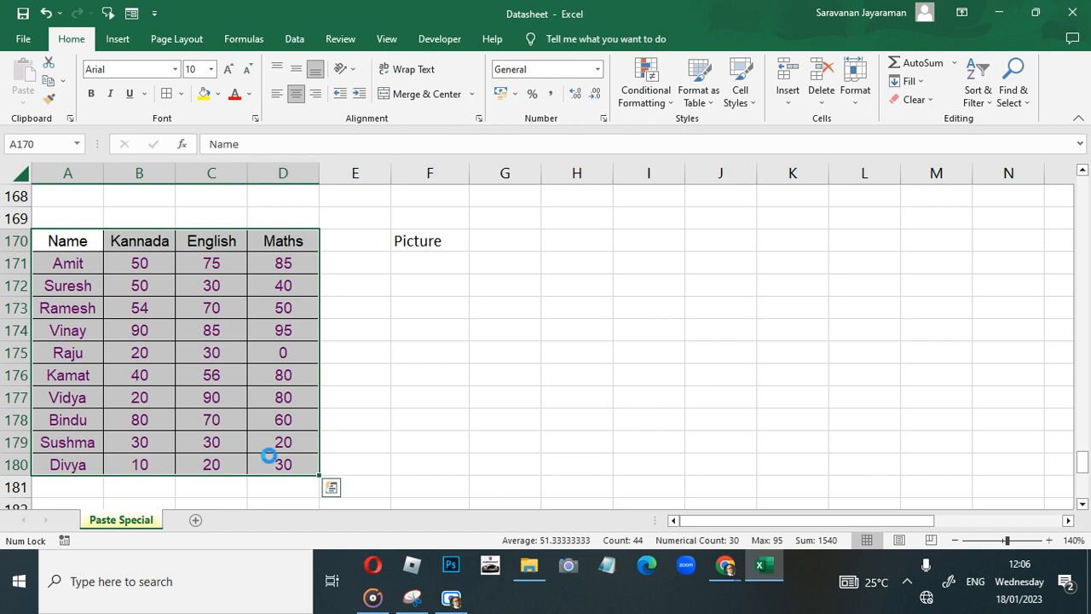
key("ctrl+c")
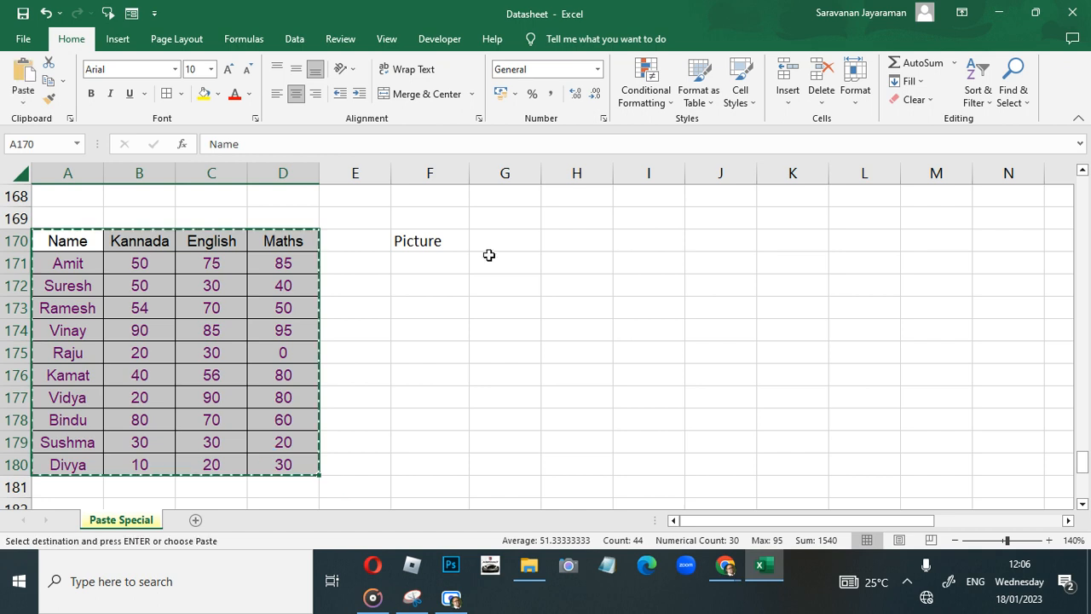
Paste the copied table at G170 as a picture using the Paste Special Picture option
left_click(505, 242)
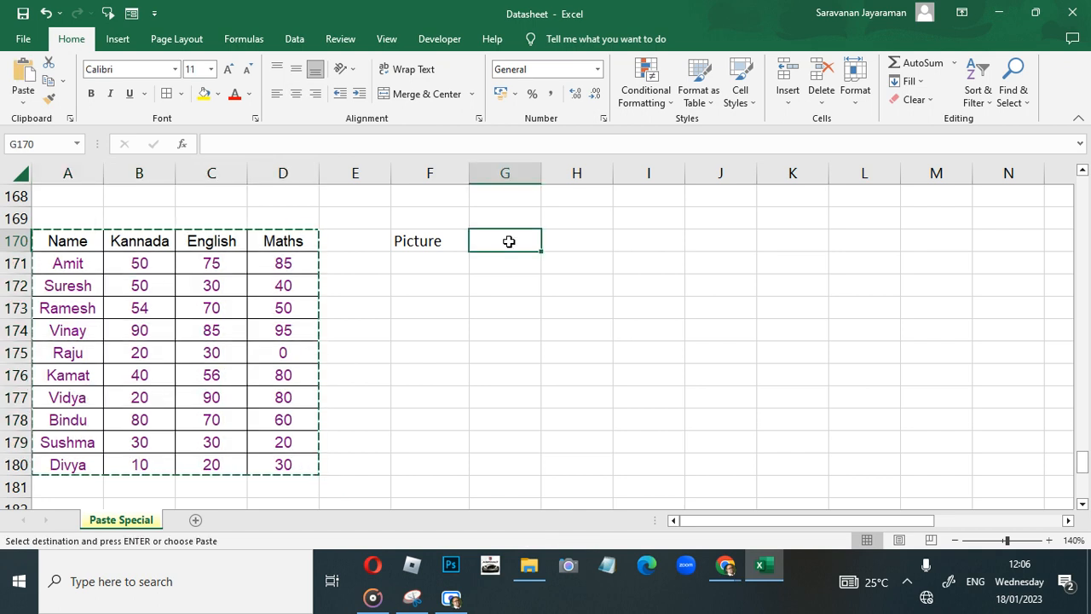
right_click(509, 242)
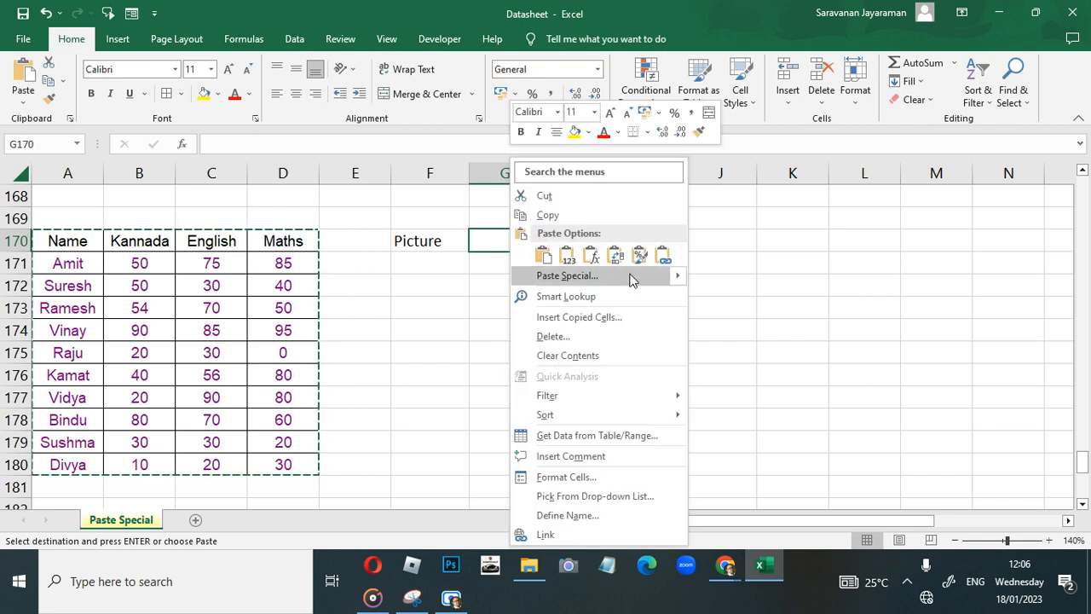
mouse_move(676, 287)
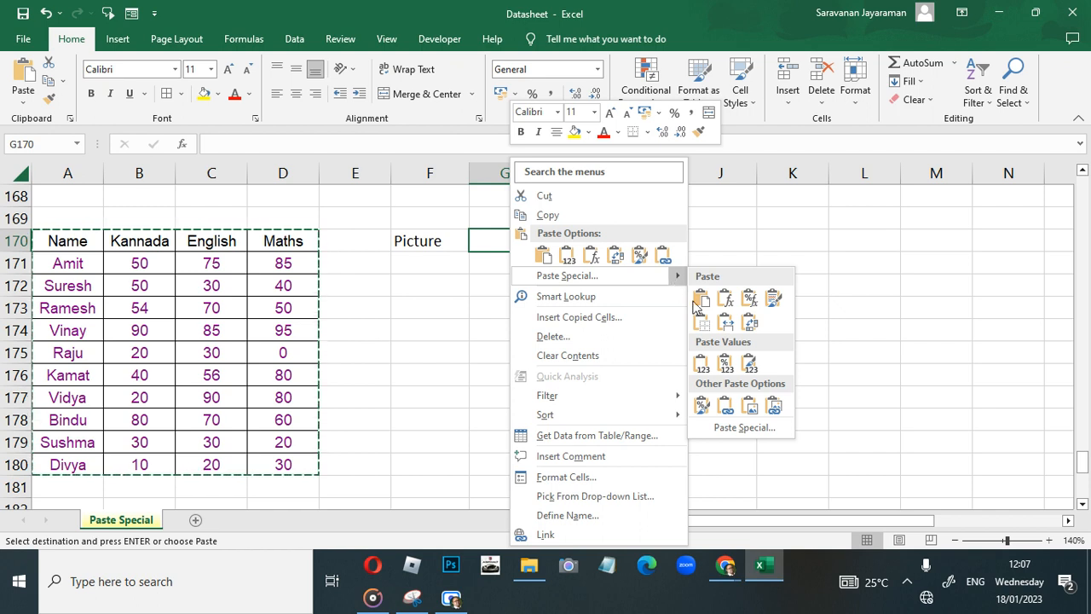
left_click(751, 423)
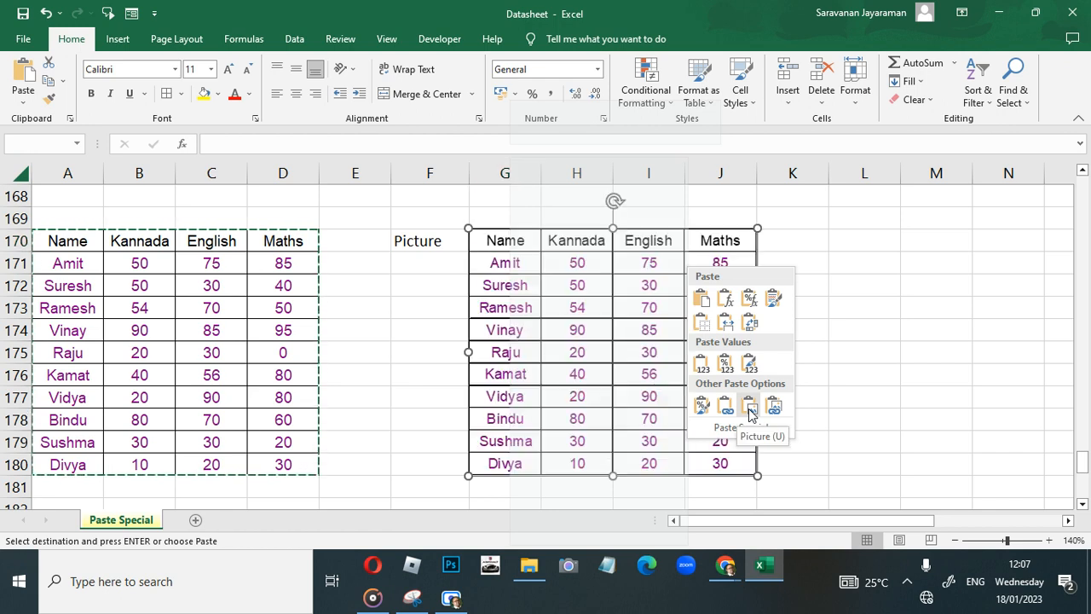
left_click(749, 406)
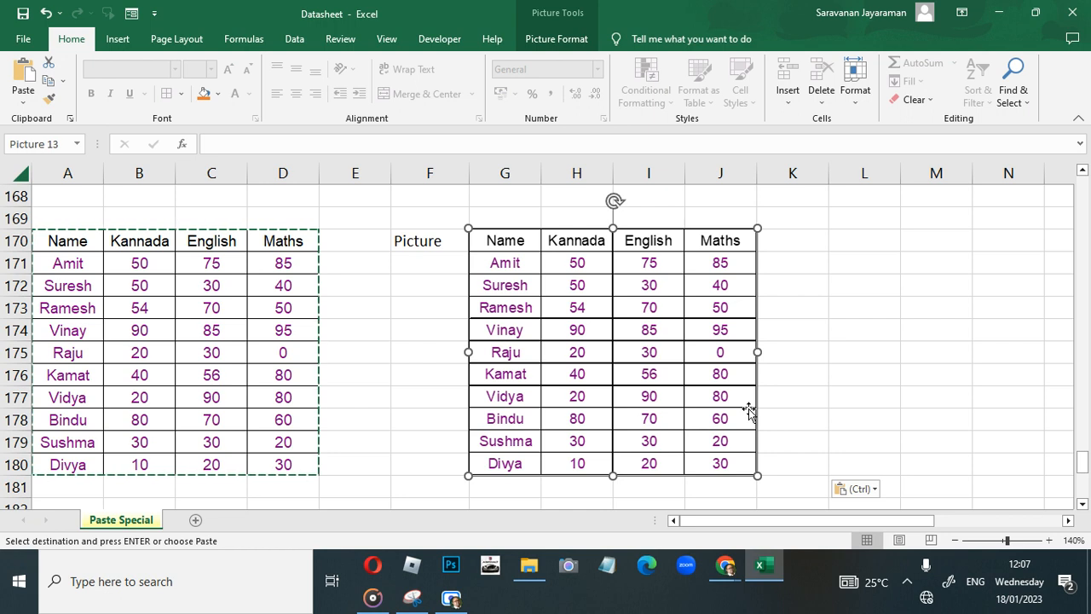
Move the pasted table picture over columns H to K and resize it smaller than the source table
left_click_drag(738, 309, 776, 320)
left_click(836, 242)
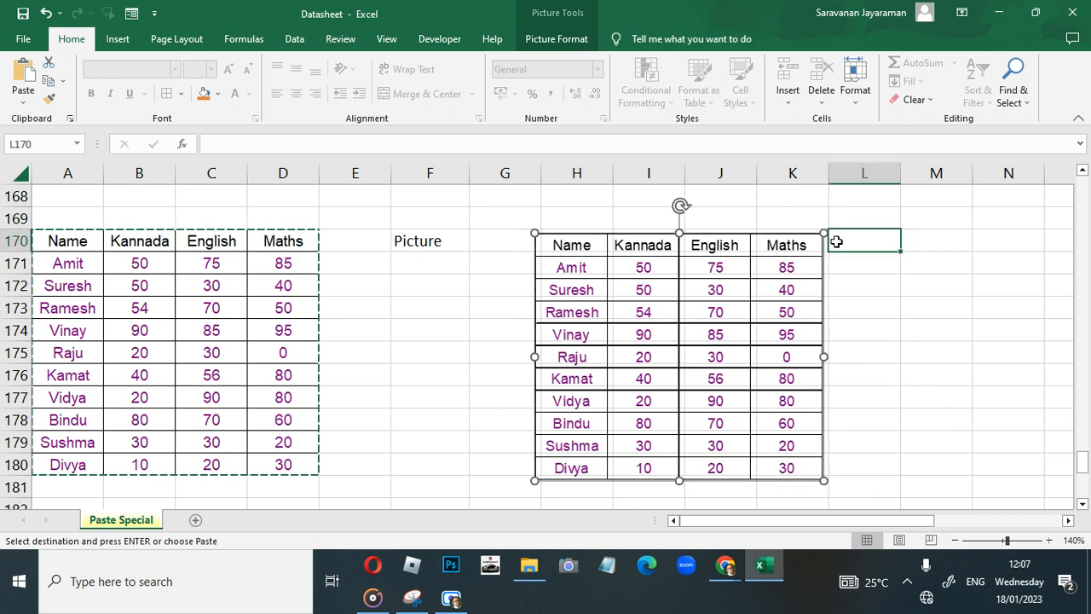
left_click(800, 254)
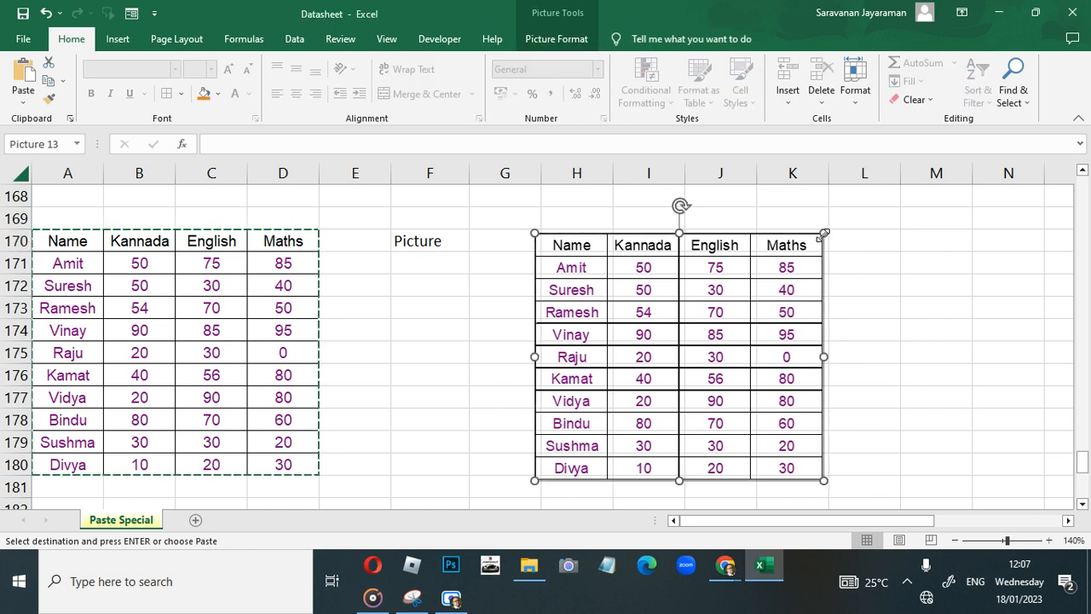
left_click_drag(823, 234, 864, 219)
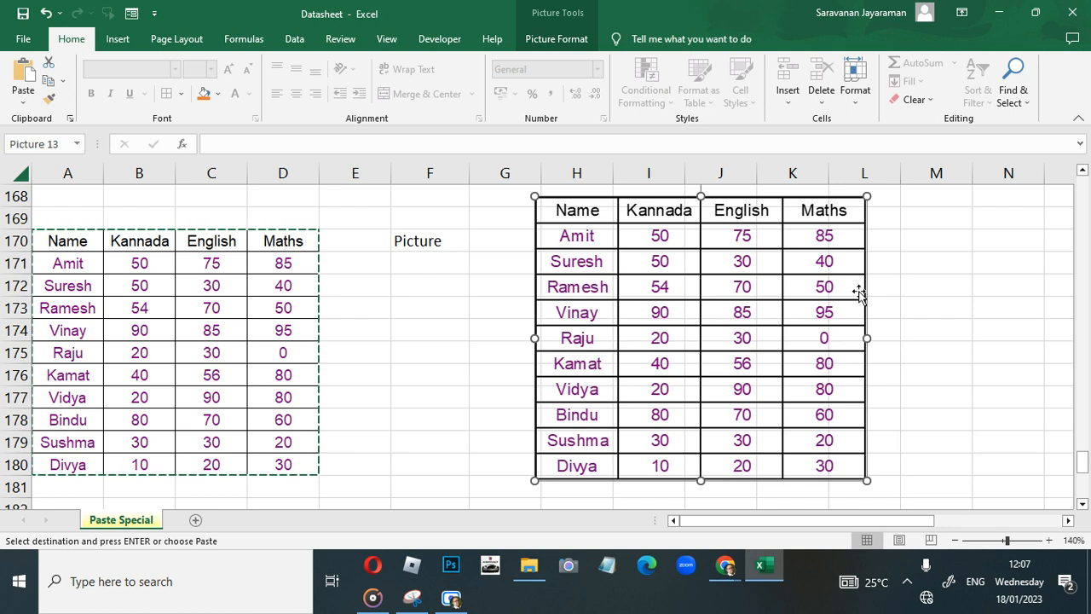
left_click_drag(866, 339, 775, 341)
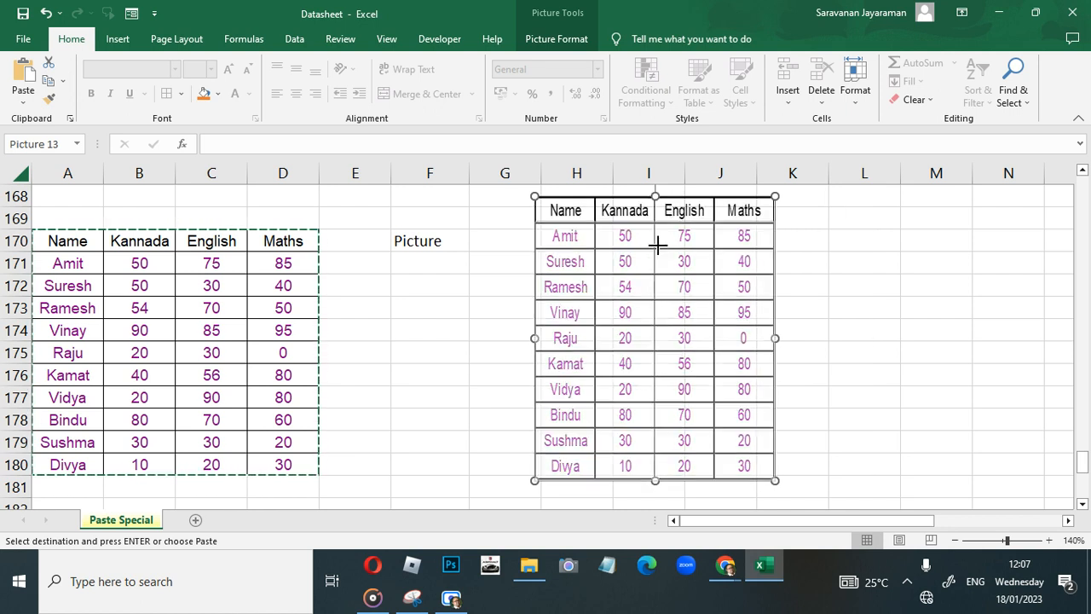
left_click_drag(662, 284, 663, 286)
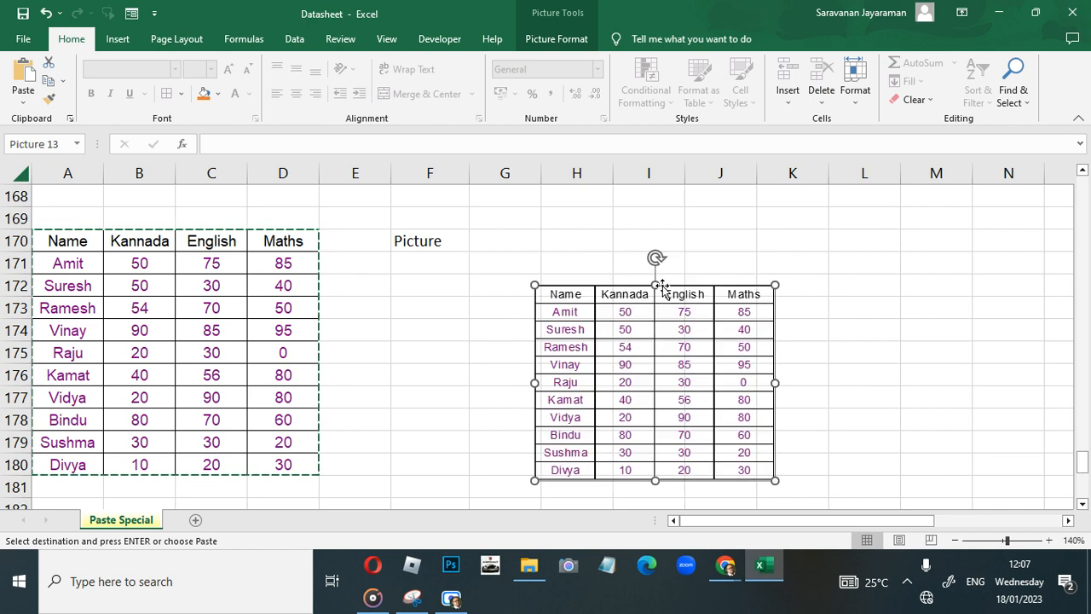
left_click_drag(663, 333, 668, 293)
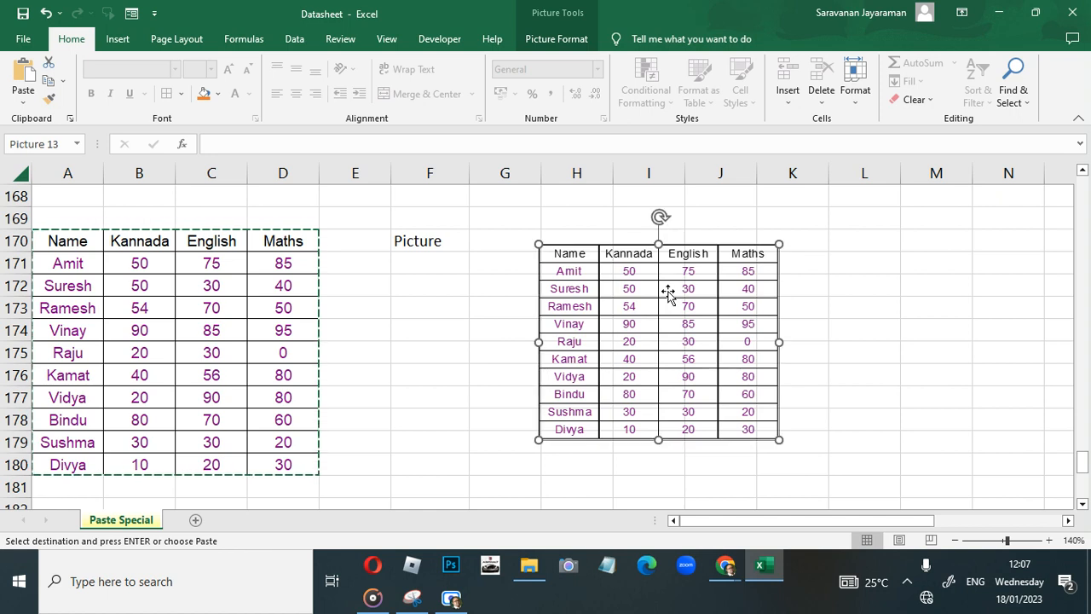
Go to the Linked Picture example and copy its marks table A186:D196
left_click(290, 323)
key("Left")
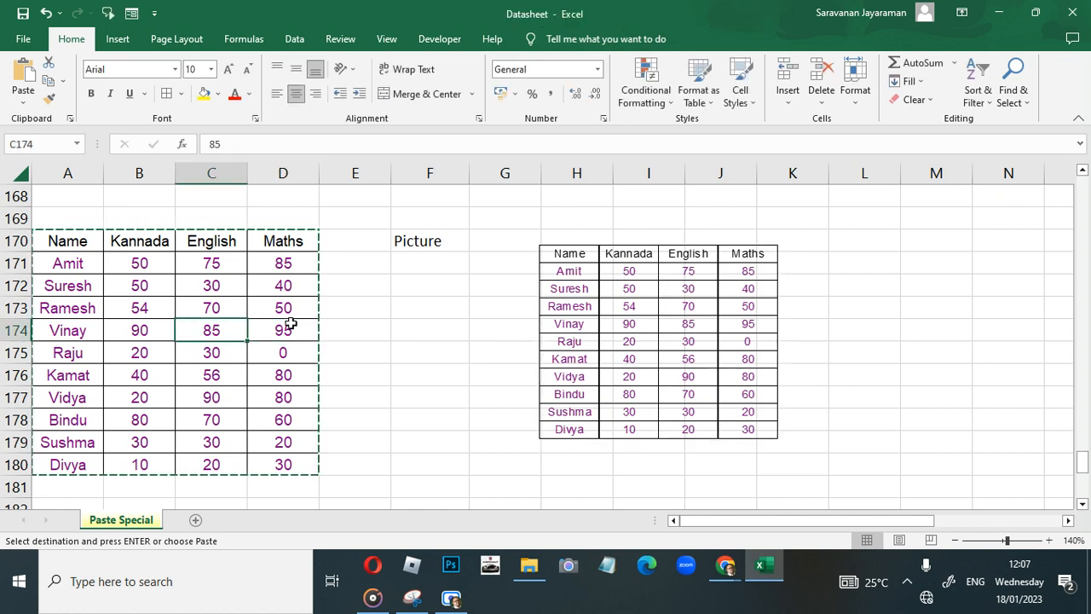
key("Left")
key("Left")
key("Down")
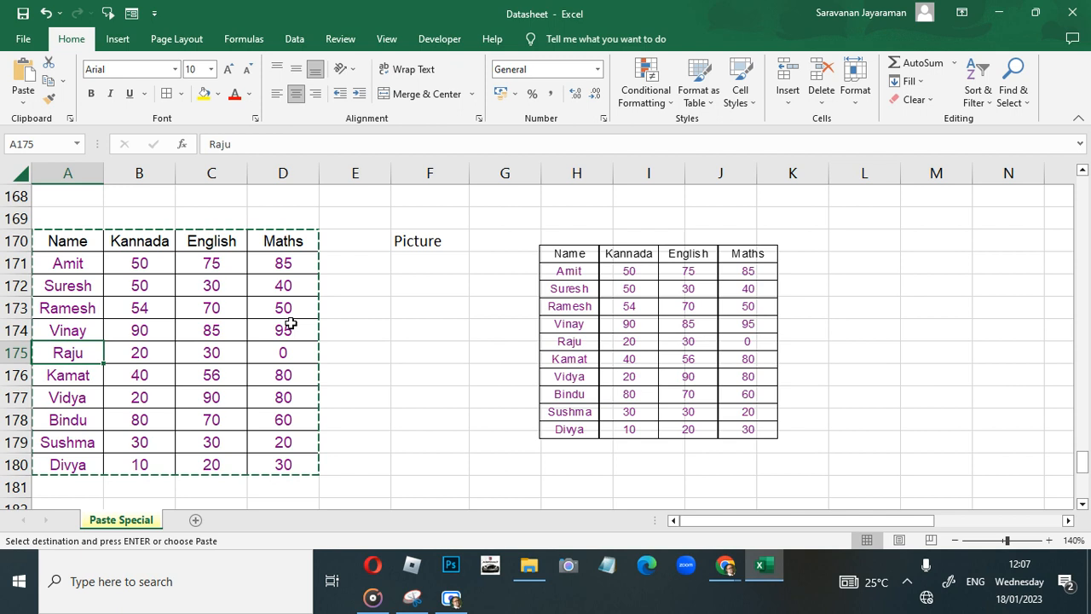
key("Down")
key("Down")
key("Down")
key("Down")
key("Down")
key("Down")
key("Down")
key("Down")
key("Down")
key("Down")
key("Down")
key("Down")
key("Down")
key("Down")
key("Down")
key("Down")
key("Down")
key("Down")
key("Down")
key("Down")
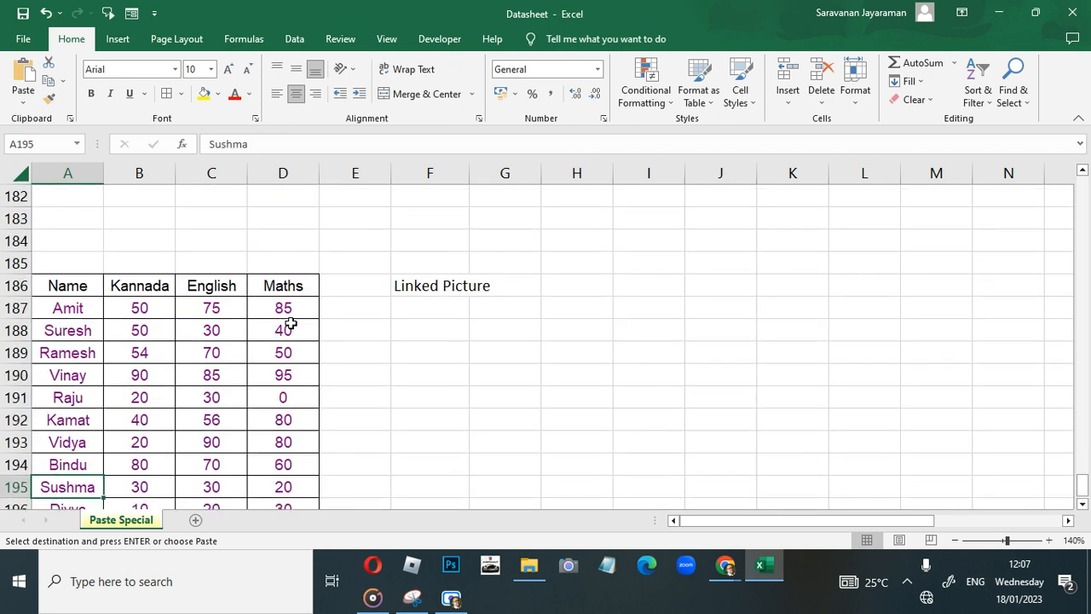
key("Down")
key("Down")
key("Down")
key("Down")
key("Down")
key("Down")
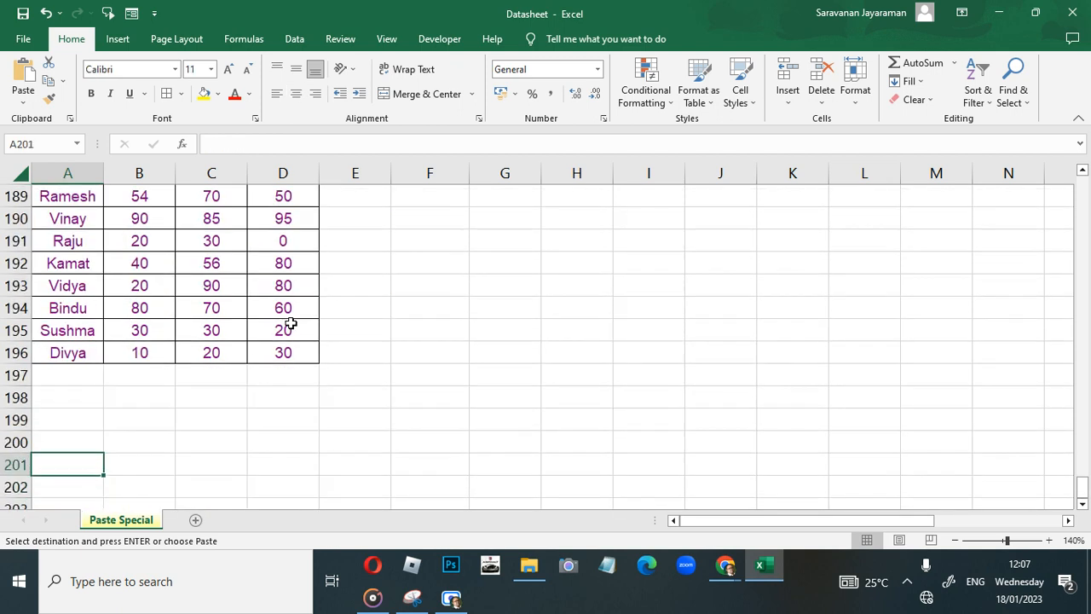
key("ctrl+Up")
key("ctrl+Up")
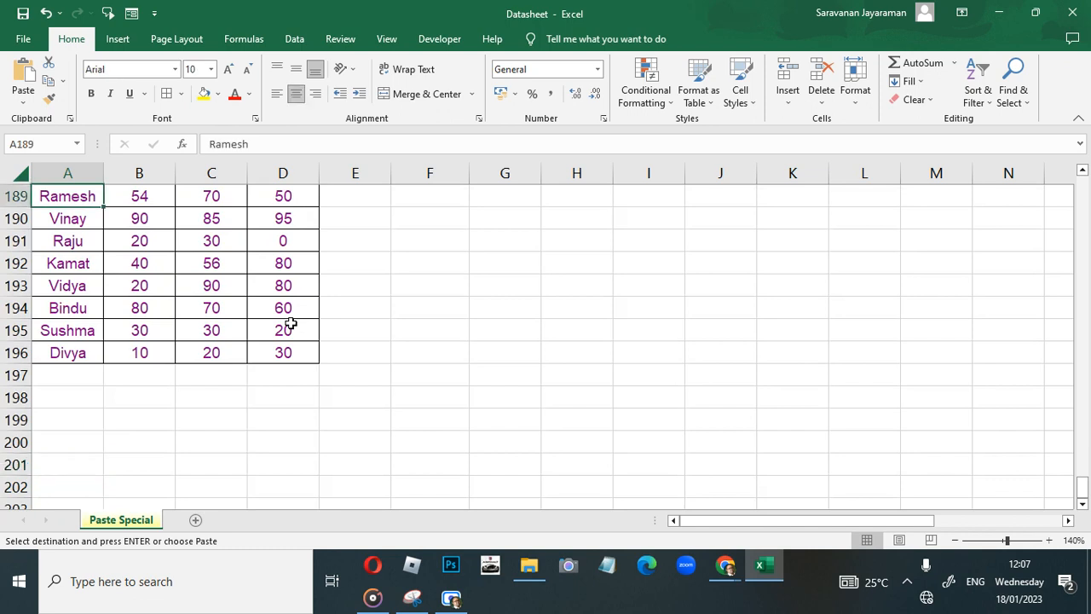
key("Up")
key("Up")
key("Up")
key("Up")
key("Down")
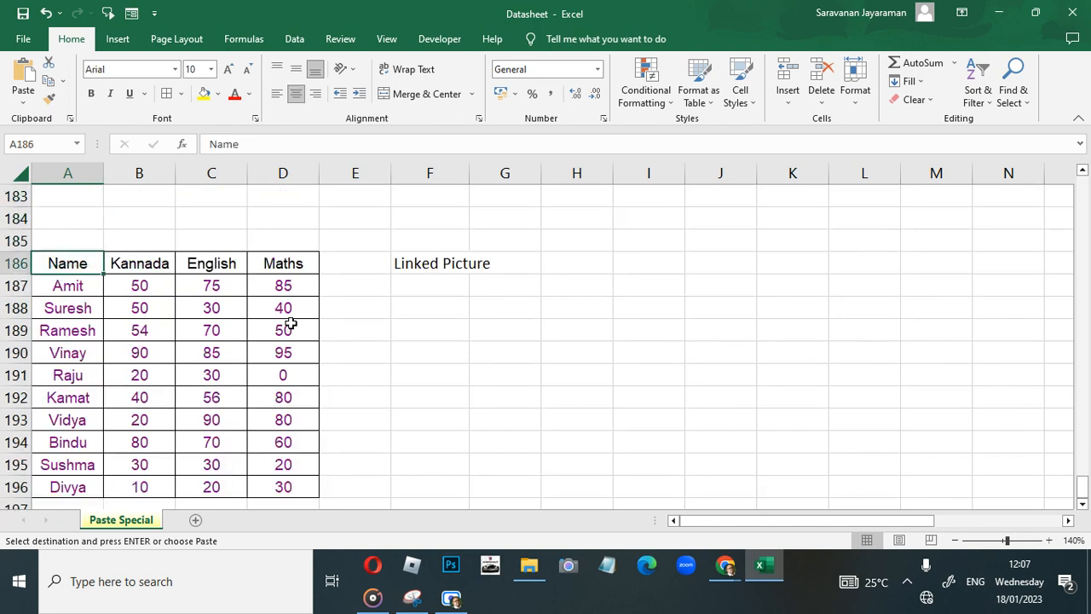
key("shift+Right")
key("shift+Right")
key("shift+Right")
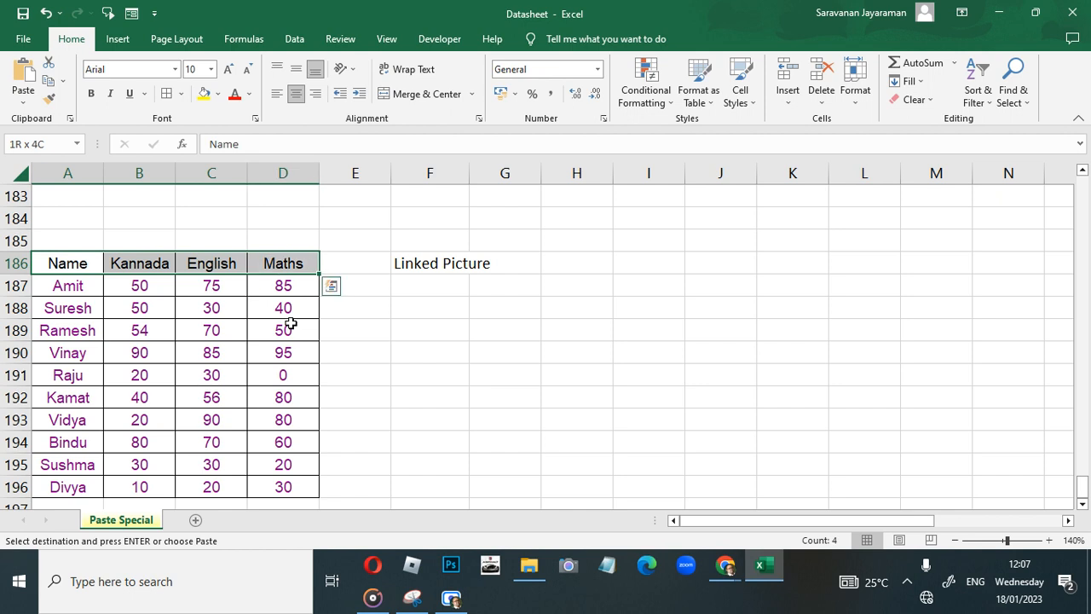
key("ctrl+shift+Down")
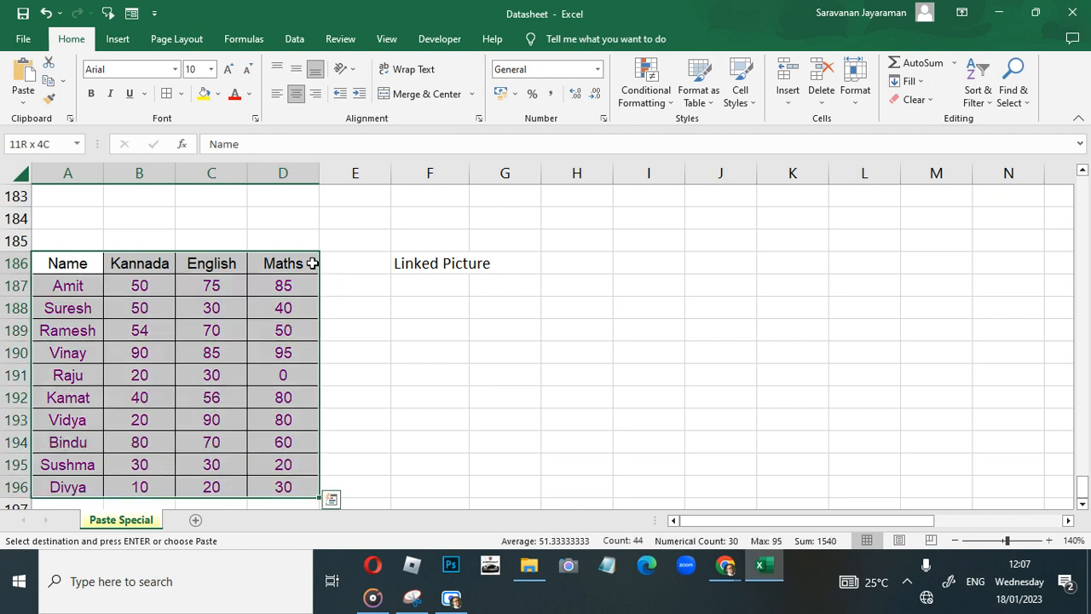
key("ctrl+c")
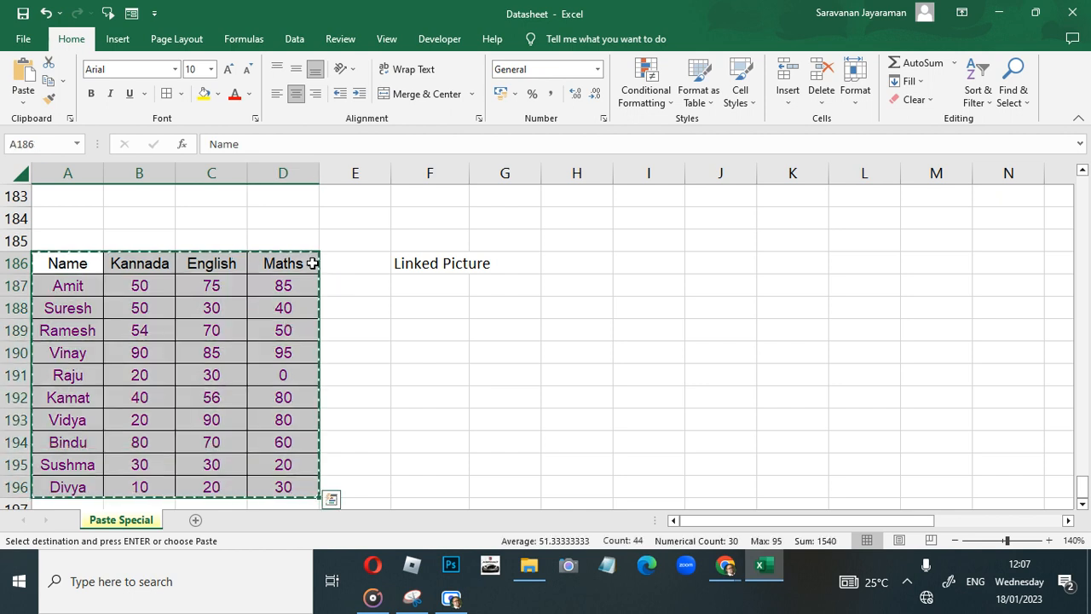
Paste the copied table at H186 as a linked picture using the Paste Special Linked Picture option
left_click(553, 264)
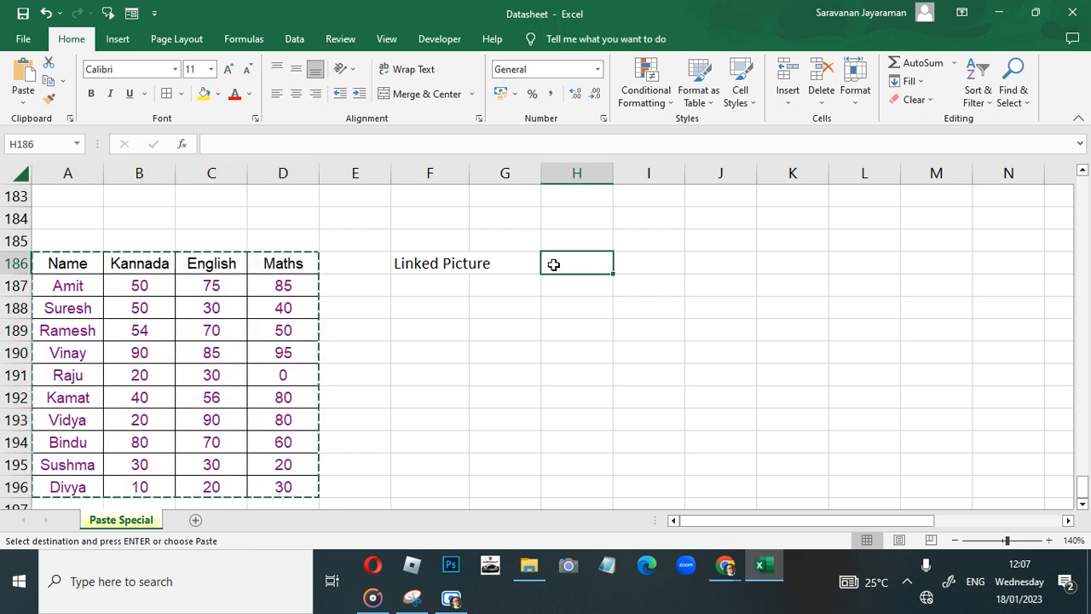
right_click(553, 265)
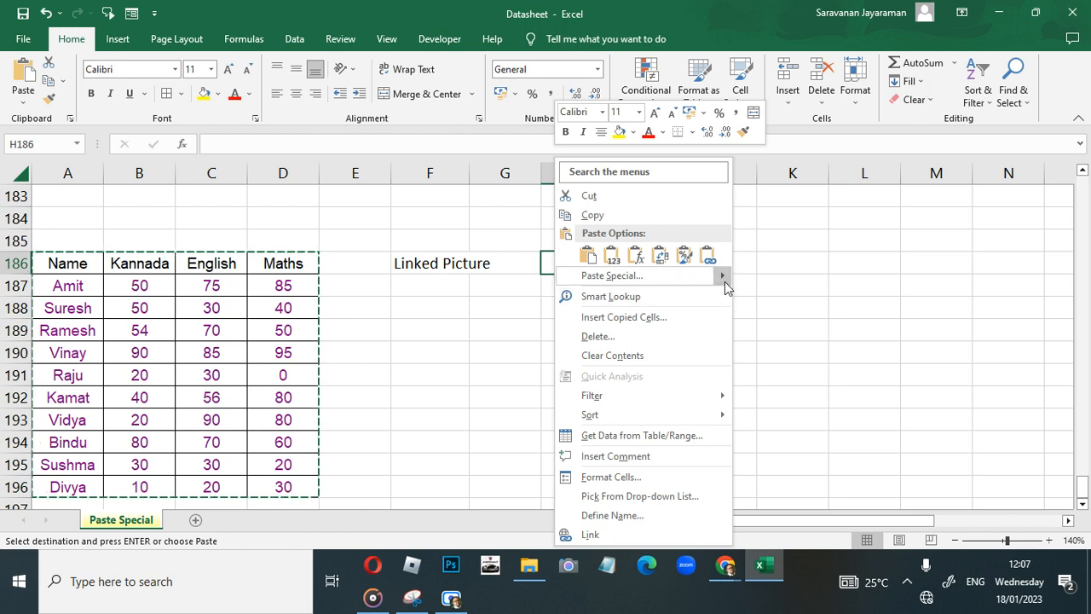
mouse_move(723, 277)
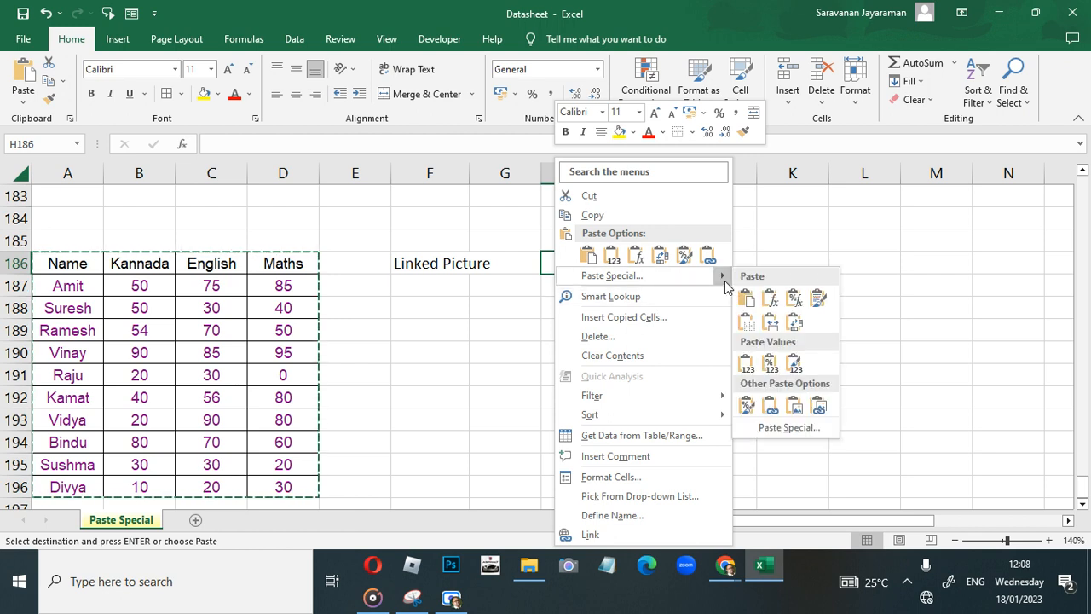
left_click(820, 407)
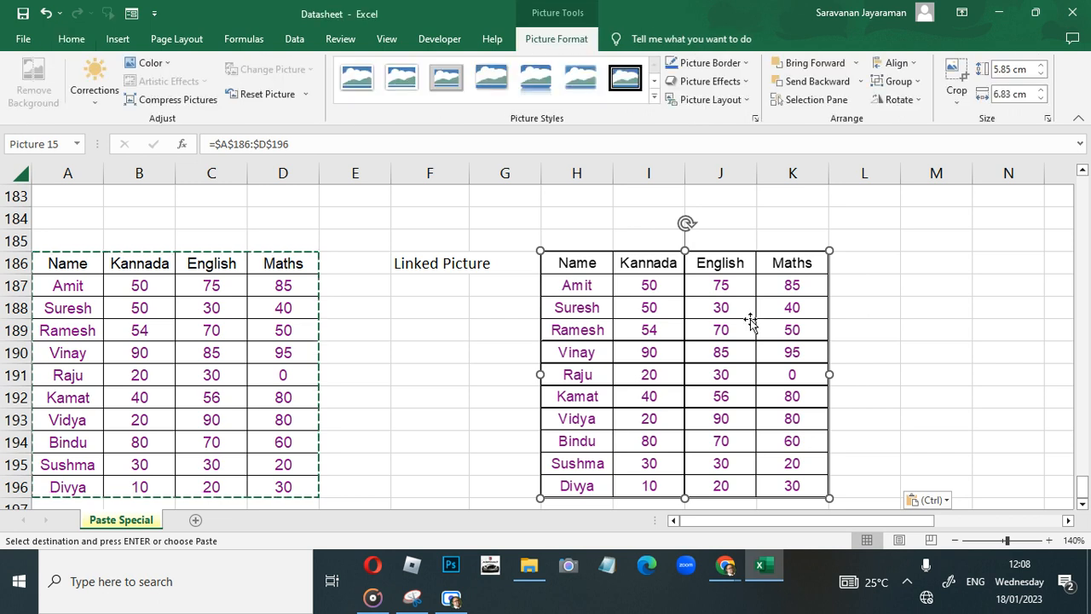
Move the linked picture slightly left and down into column G, and enlarge it to about 6.44 cm high by 7.52 cm wide
left_click_drag(750, 320, 719, 329)
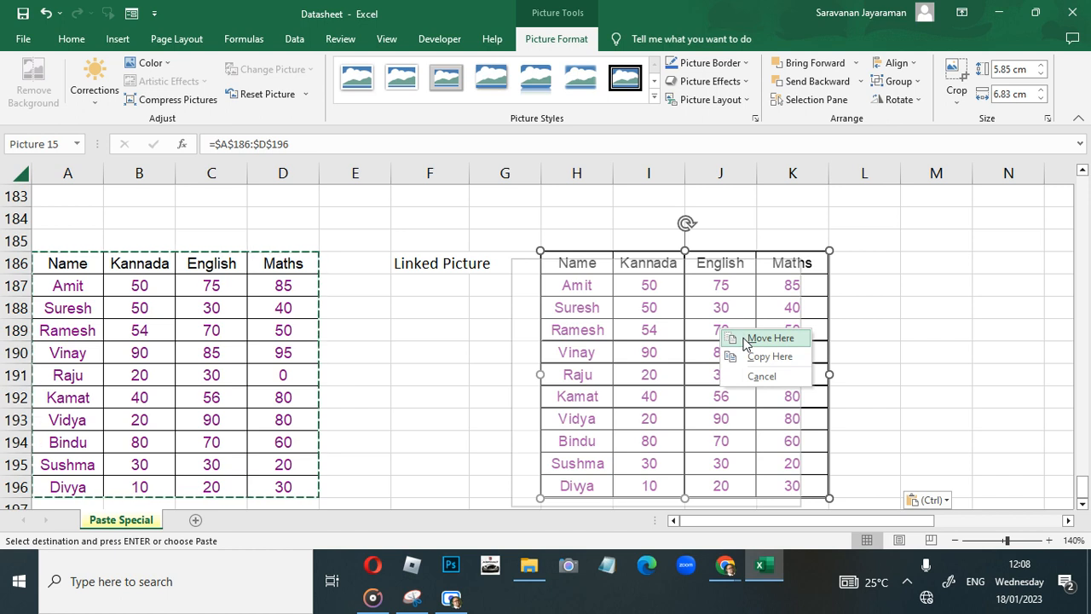
left_click(759, 338)
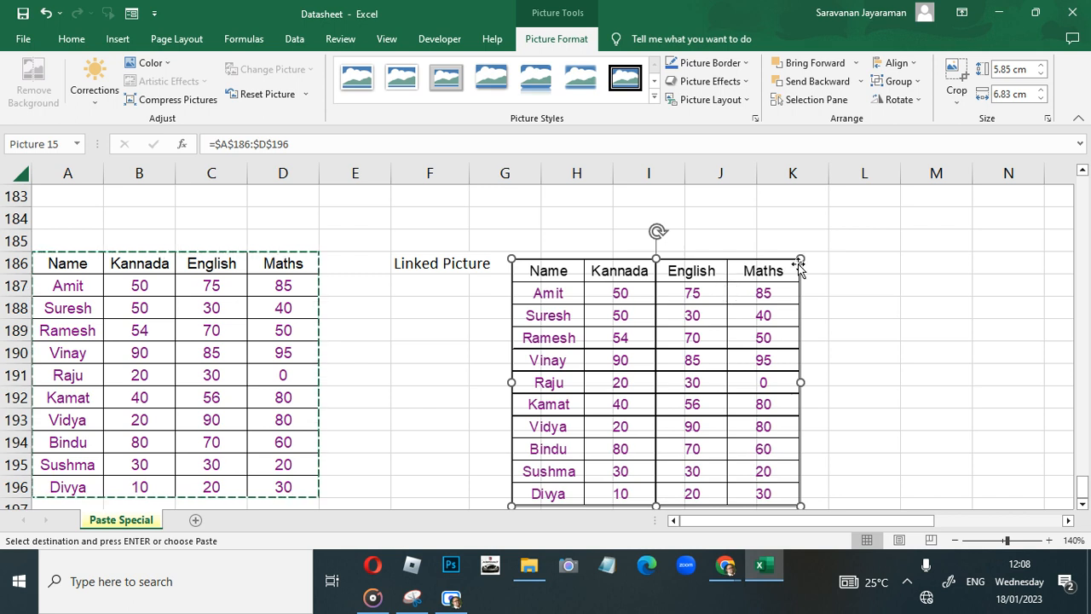
left_click_drag(800, 259, 830, 234)
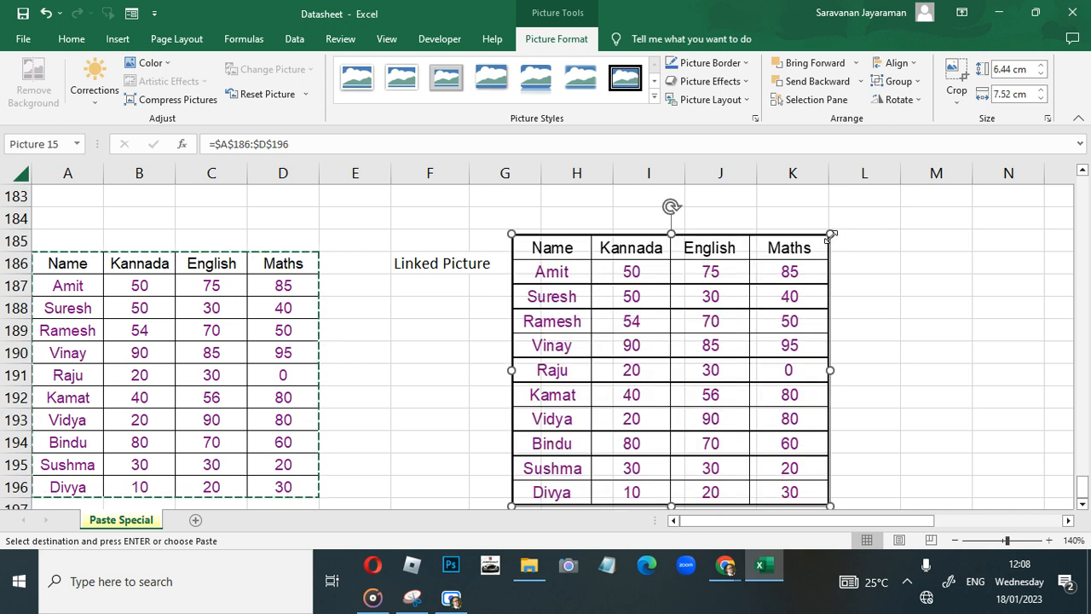
Try different picture styles on the linked picture and apply the thick black double-frame style
left_click(637, 76)
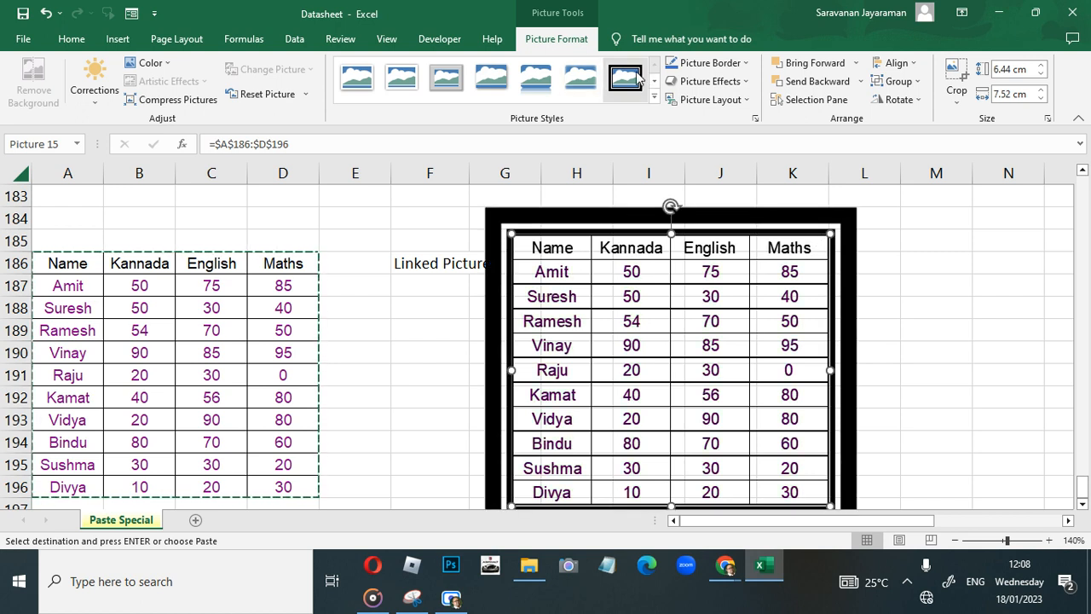
left_click(584, 73)
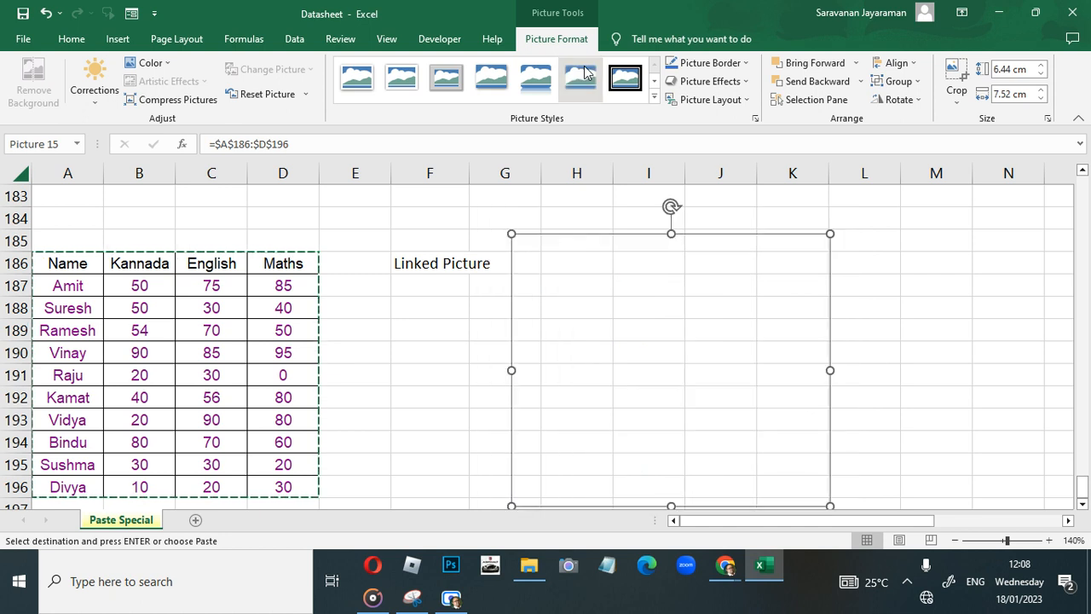
left_click(633, 83)
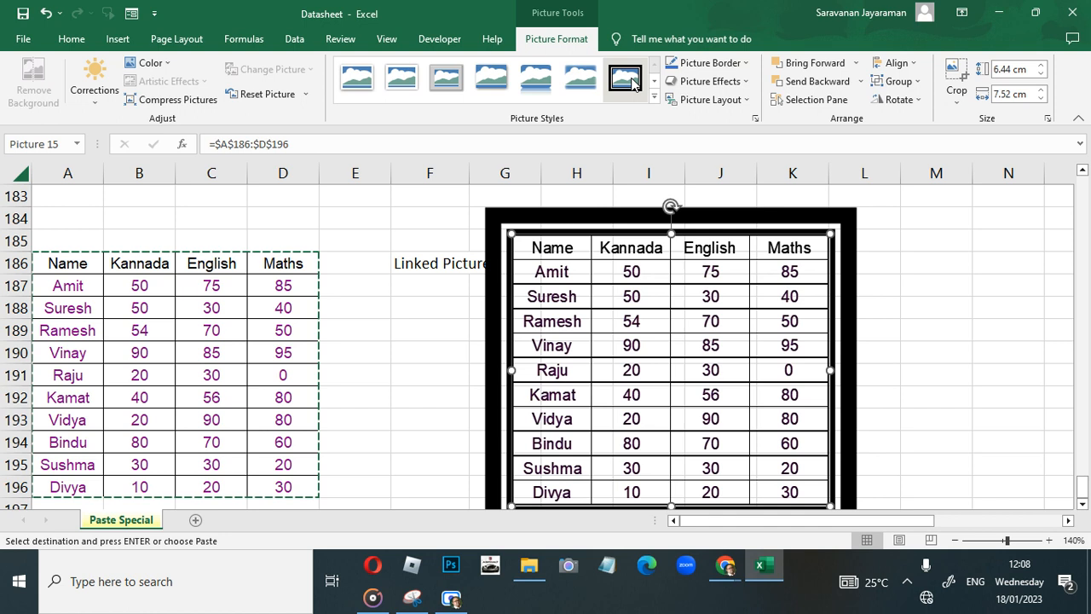
Change the Kannada mark in source cell B189 to 78 to test the linked picture
left_click(173, 329)
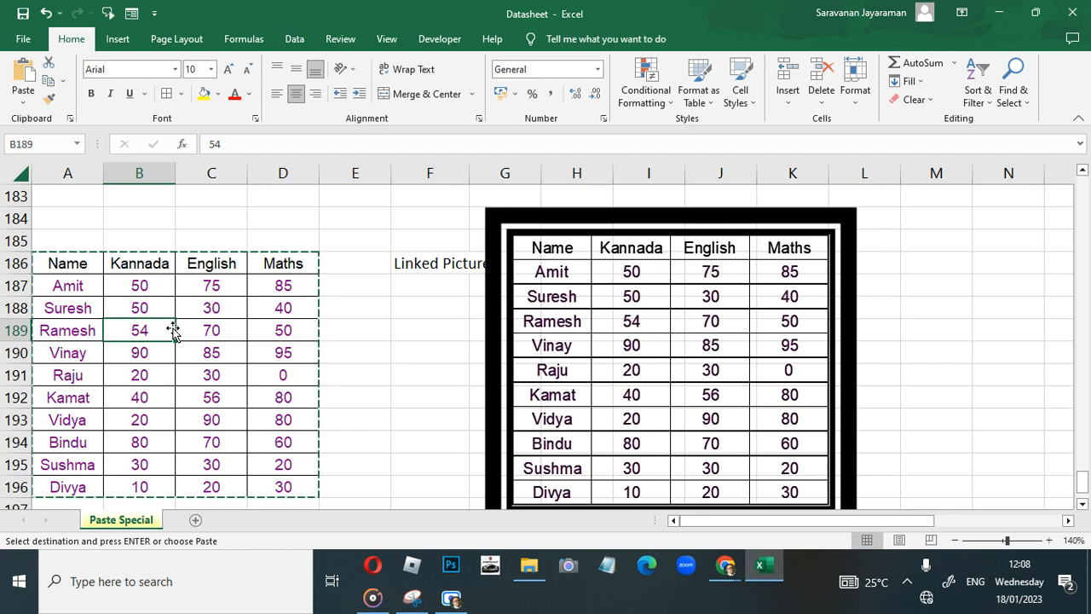
type("78")
key("Return")
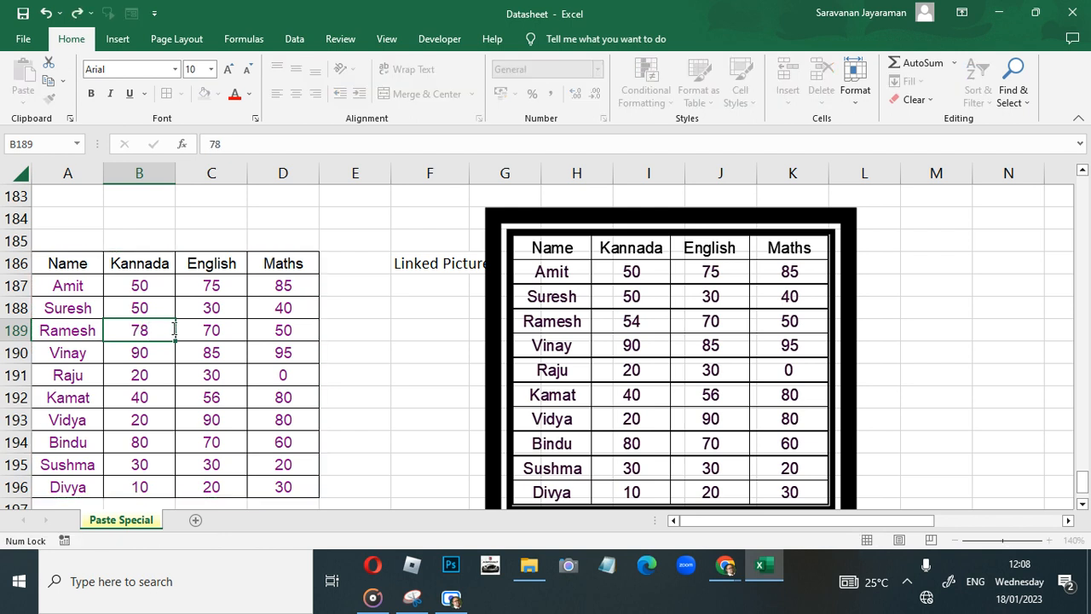